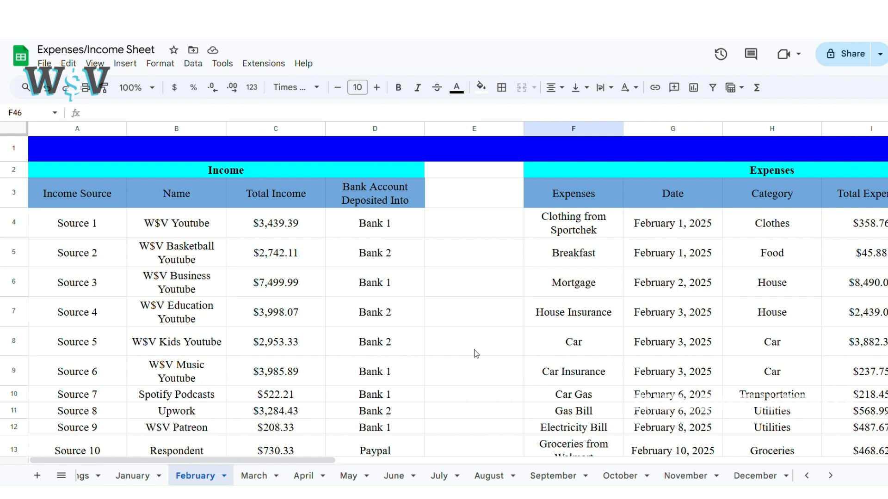
Step: Examine the February sheet's income, expenses, business expenses and taxes tables with their total rows
scroll(474, 352, down, 5)
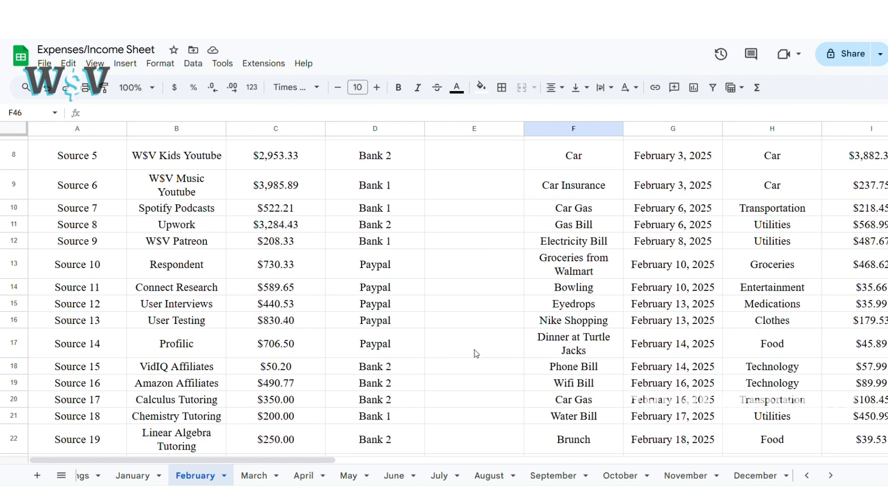
scroll(474, 353, down, 3)
scroll(474, 353, right, 1)
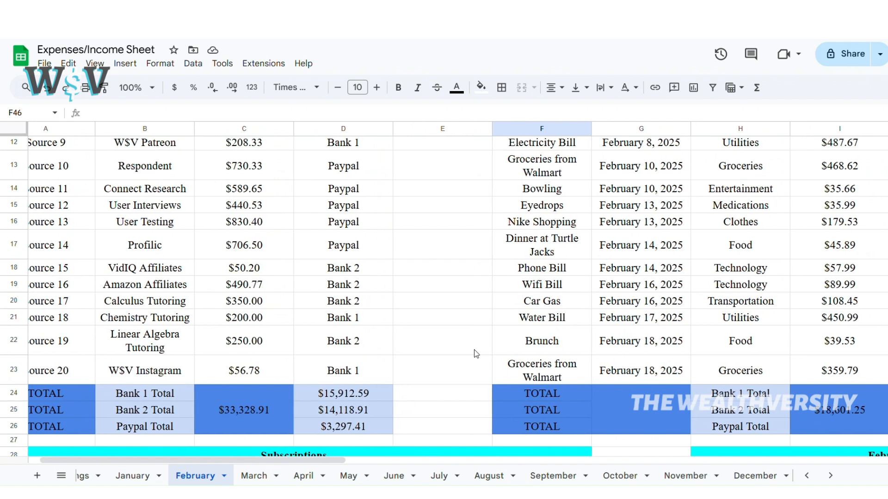
scroll(475, 354, right, 6)
scroll(474, 353, up, 3)
scroll(473, 349, up, 3)
scroll(474, 349, right, 3)
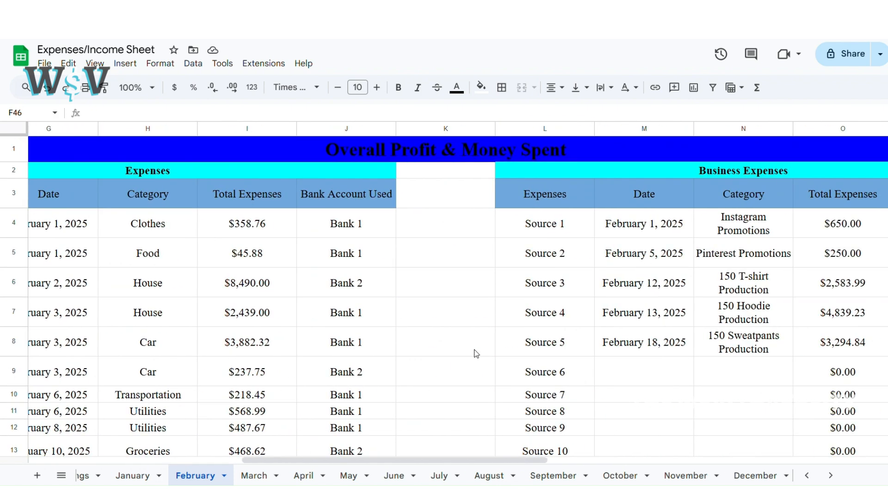
scroll(474, 350, right, 5)
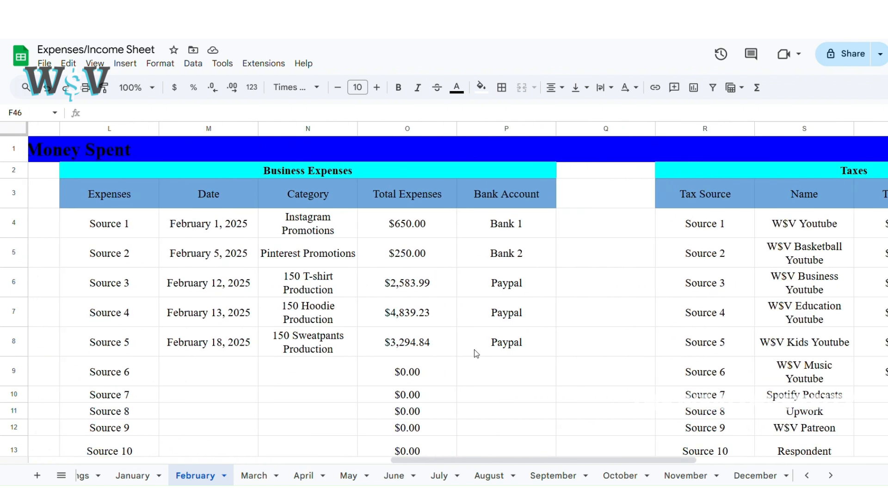
scroll(474, 349, right, 3)
scroll(473, 349, down, 4)
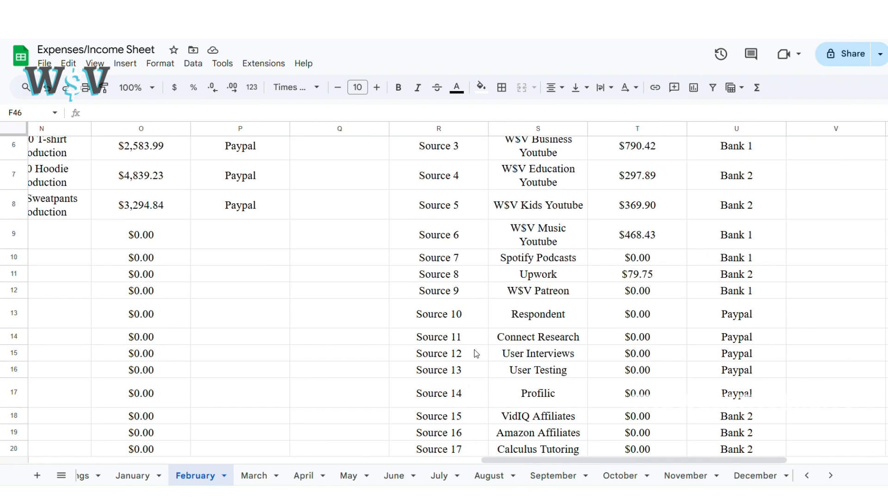
scroll(474, 350, down, 5)
scroll(474, 350, left, 5)
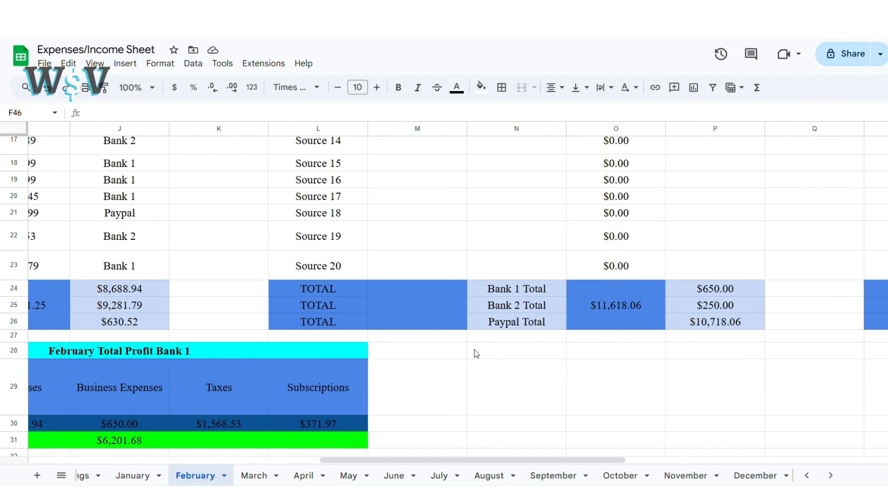
scroll(473, 350, left, 10)
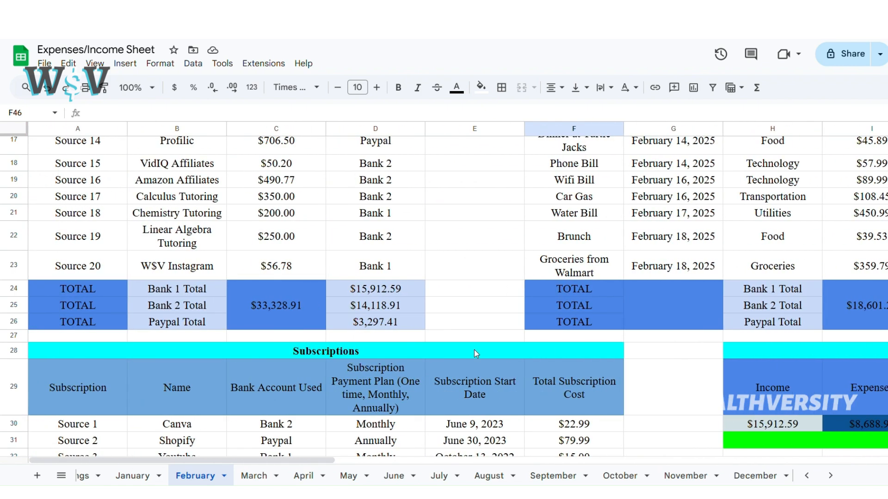
Step: Examine the February subscriptions table and the total profit tables for each bank account, Paypal and all accounts
scroll(473, 350, down, 4)
scroll(473, 350, down, 2)
scroll(473, 350, down, 1)
scroll(474, 349, right, 5)
scroll(474, 349, up, 3)
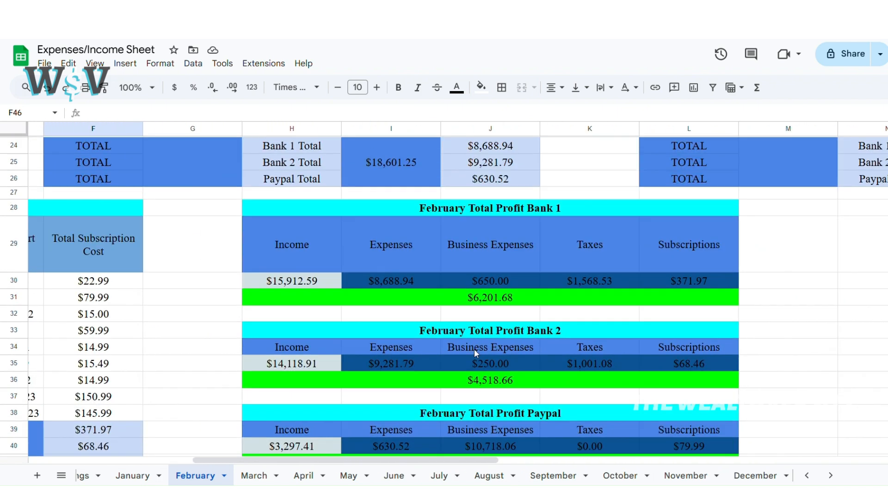
scroll(474, 352, down, 1)
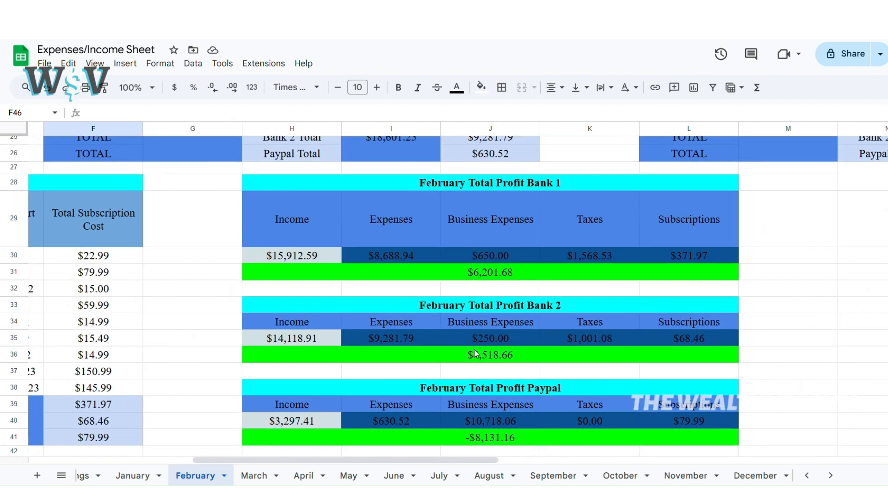
scroll(475, 351, down, 4)
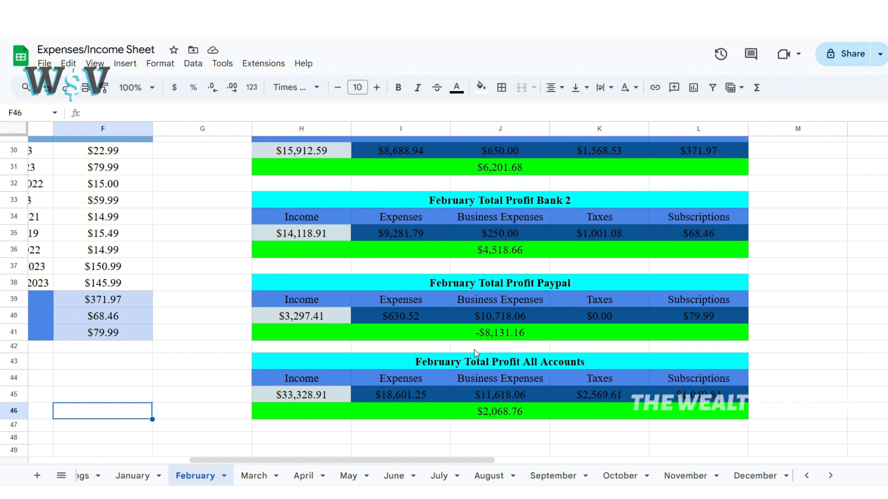
scroll(473, 350, down, 2)
scroll(473, 349, left, 5)
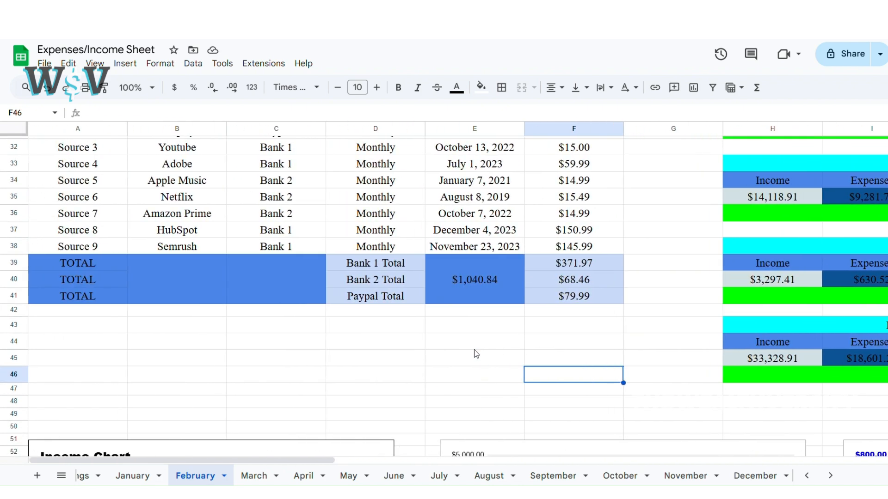
Step: Examine the charts below the February tables, and look back over the tables above them
scroll(474, 350, down, 5)
scroll(474, 349, up, 5)
scroll(473, 349, right, 4)
scroll(473, 350, left, 4)
scroll(474, 350, down, 3)
scroll(474, 349, down, 8)
scroll(474, 349, right, 4)
scroll(474, 349, up, 5)
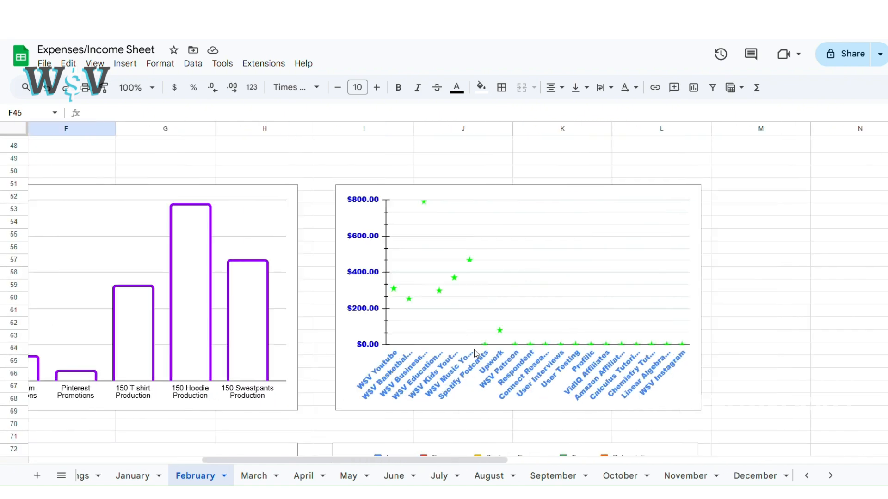
scroll(473, 350, down, 5)
scroll(473, 349, up, 10)
scroll(473, 350, right, 3)
scroll(474, 350, left, 5)
scroll(473, 349, right, 2)
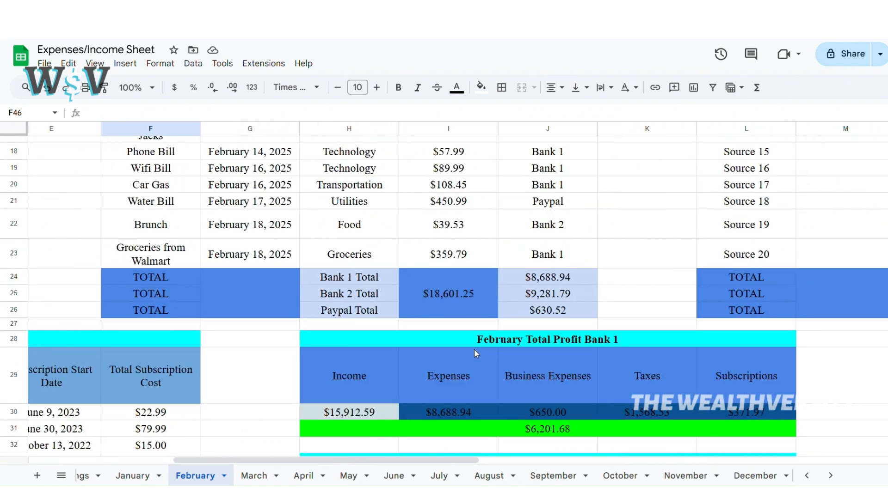
scroll(474, 350, down, 4)
scroll(474, 350, up, 10)
scroll(473, 349, left, 3)
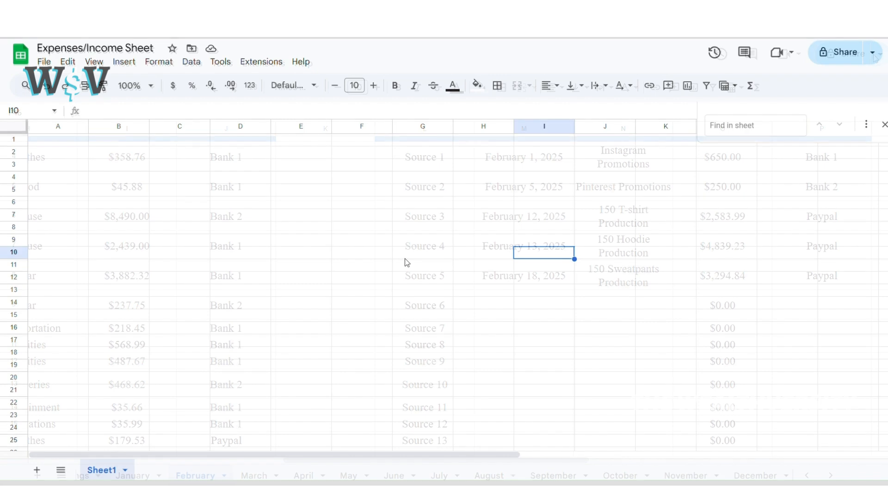
Step: Close the find bar and rename Sheet1 as "Monthly Sheet"
click(172, 215)
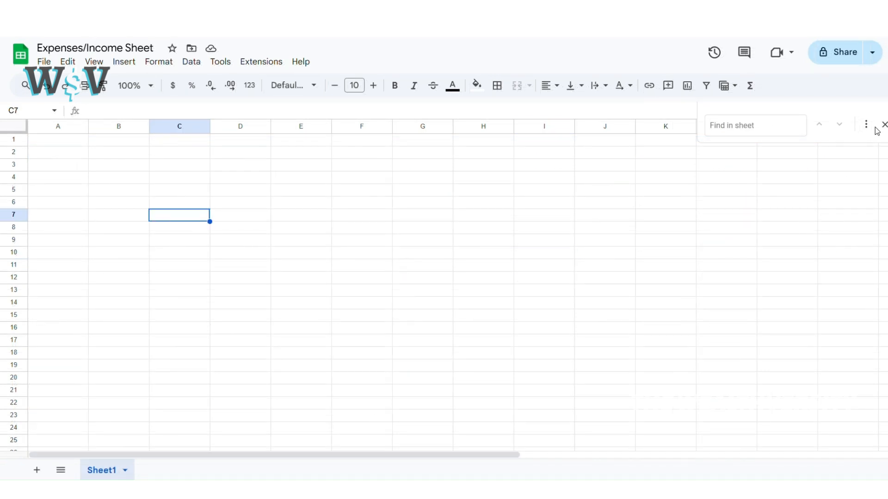
click(884, 125)
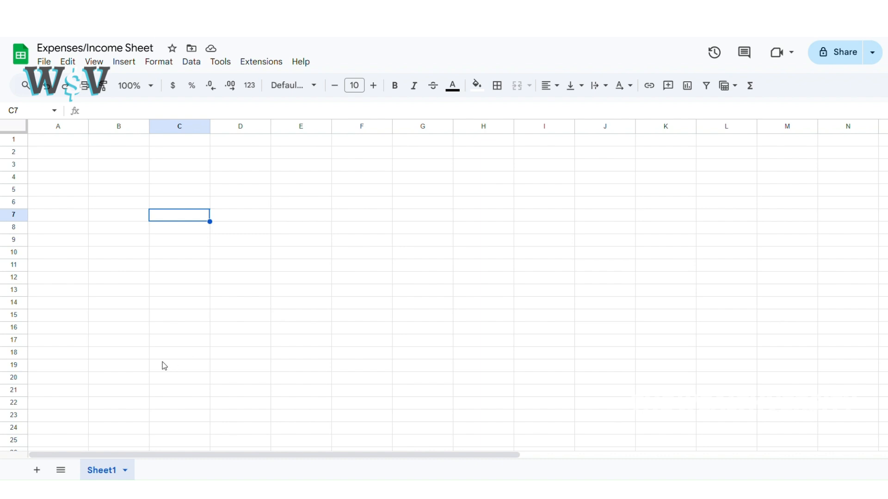
double_click(107, 469)
text(Monthly Sheet)
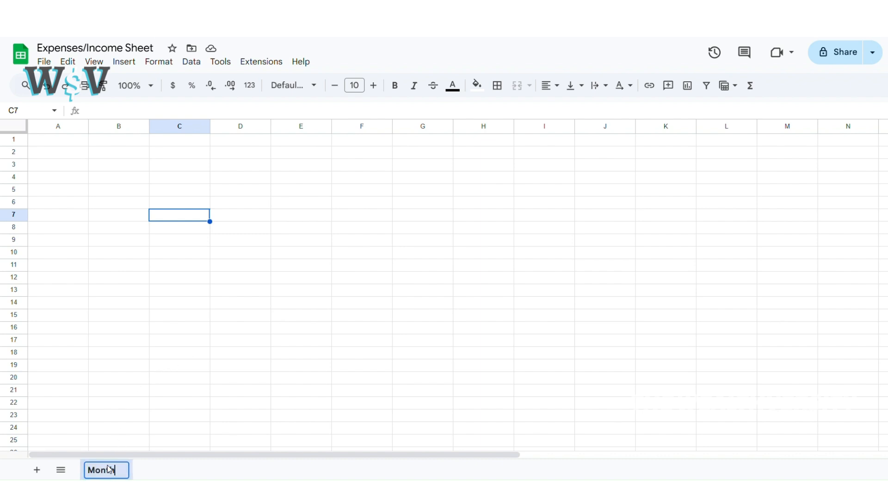
key(Return)
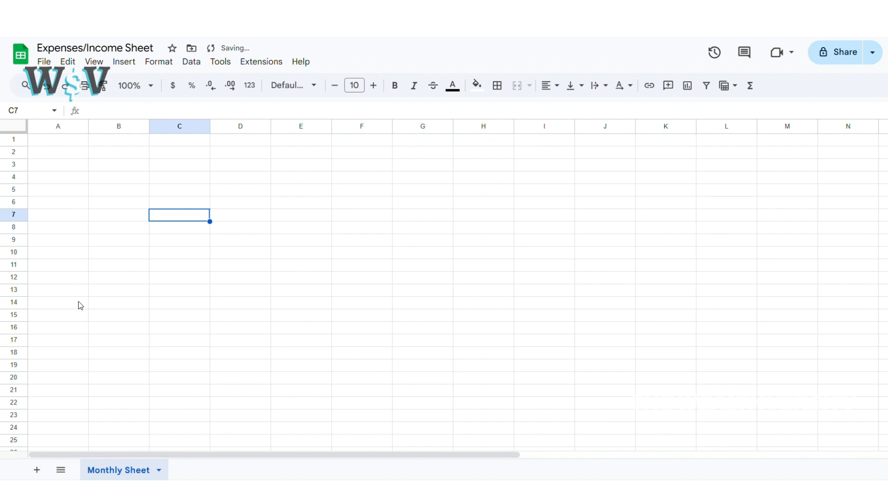
Step: Set the font of the whole sheet to Times New Roman at size 14
click(87, 254)
key(ctrl+a)
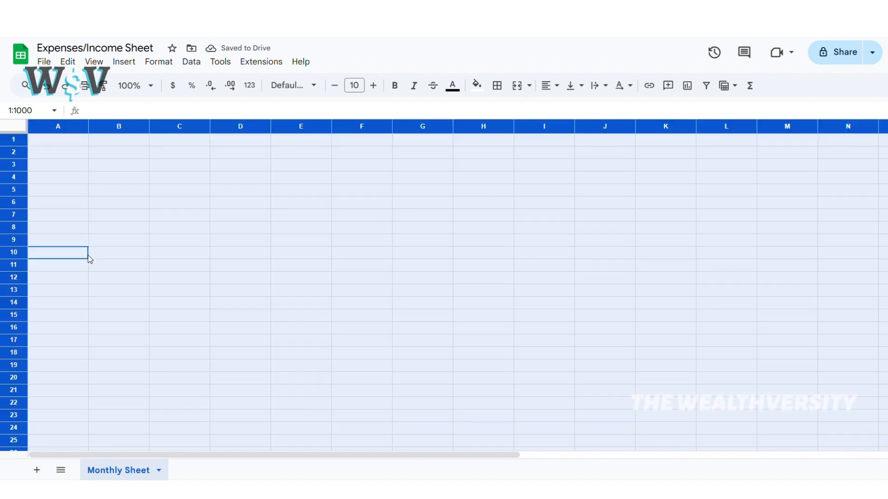
click(285, 87)
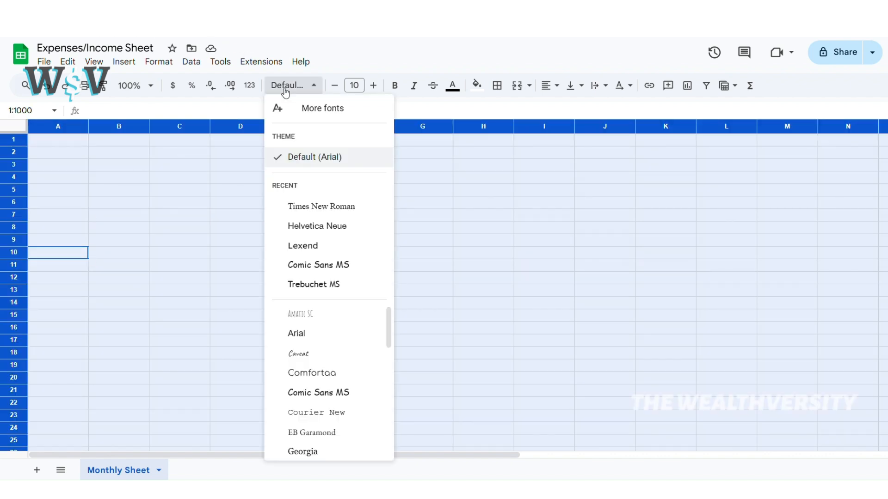
click(336, 216)
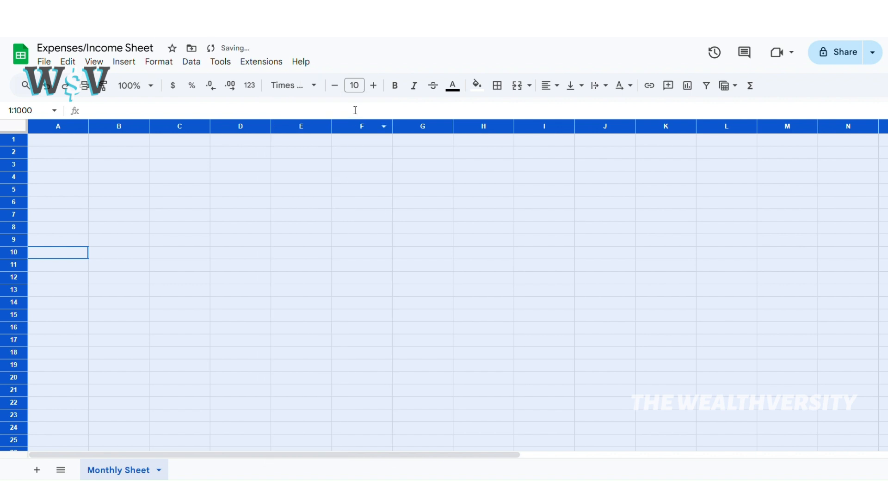
click(356, 85)
key(Return)
Step: Centre all cells horizontally, align them vertically to the middle and turn on text wrapping
click(554, 85)
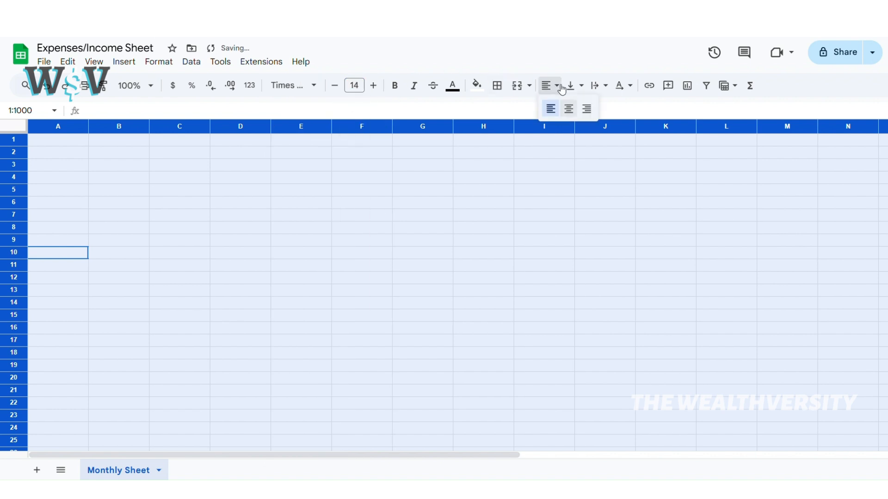
click(571, 109)
click(575, 87)
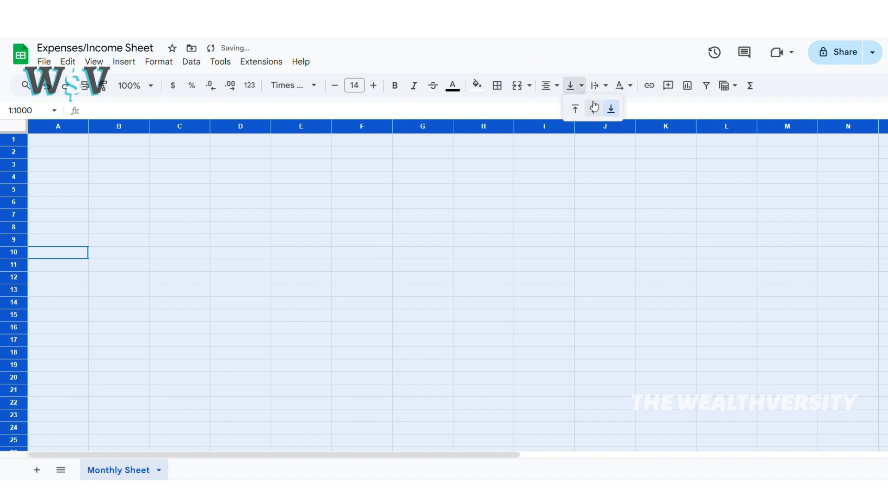
click(594, 108)
click(599, 86)
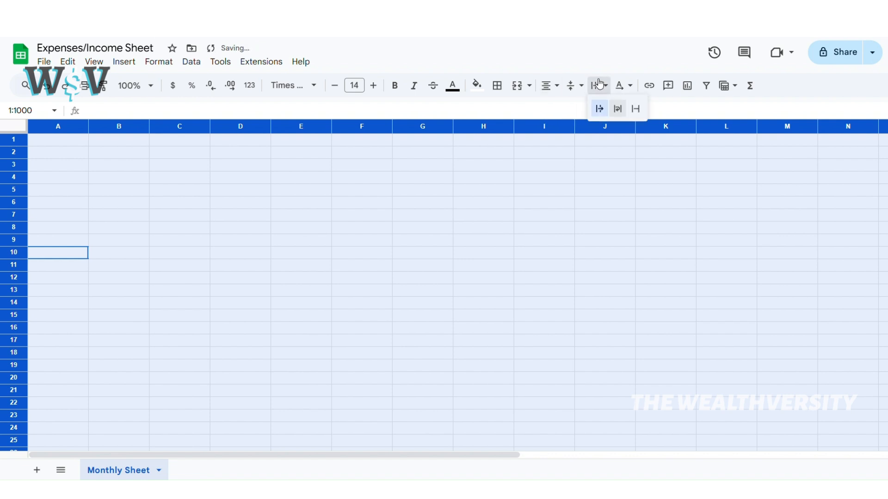
click(615, 107)
Step: Enter the title "Overall Monthly Income & Expenses" in A1 and the section heading "Income" in A2
click(49, 141)
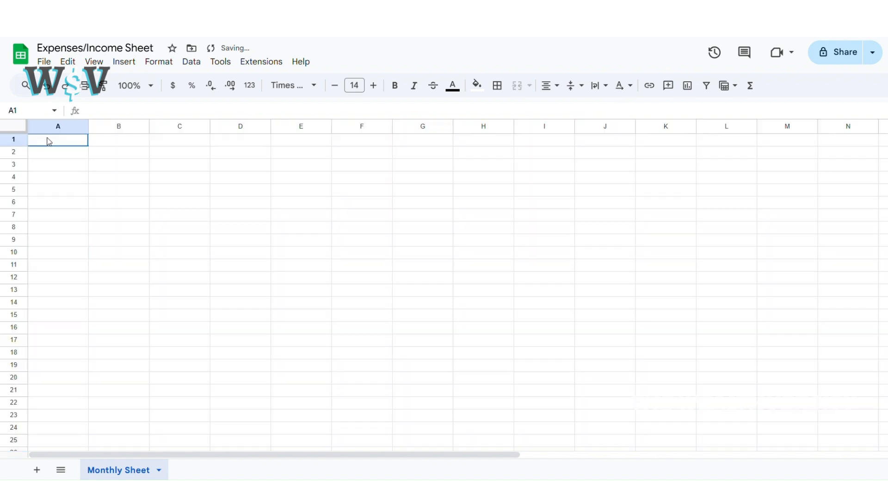
text(Oe)
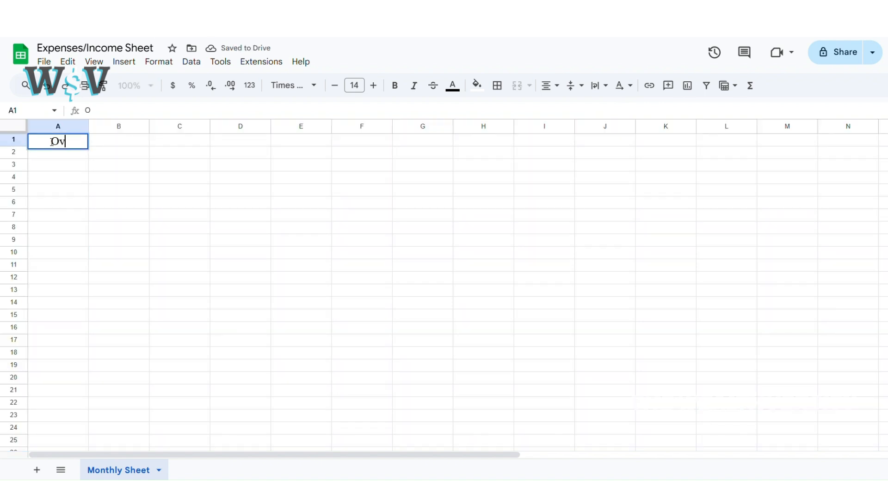
text(verall Monthly Income & Expenses)
key(Return)
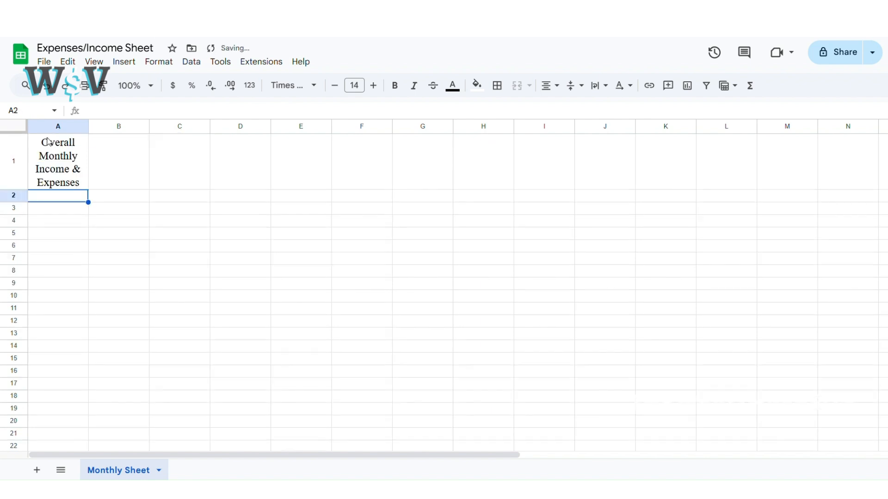
double_click(64, 208)
double_click(56, 200)
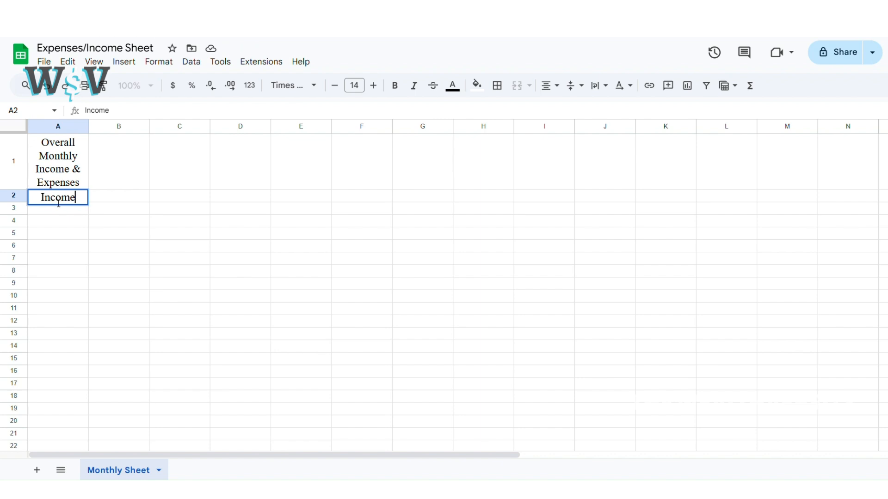
click(82, 212)
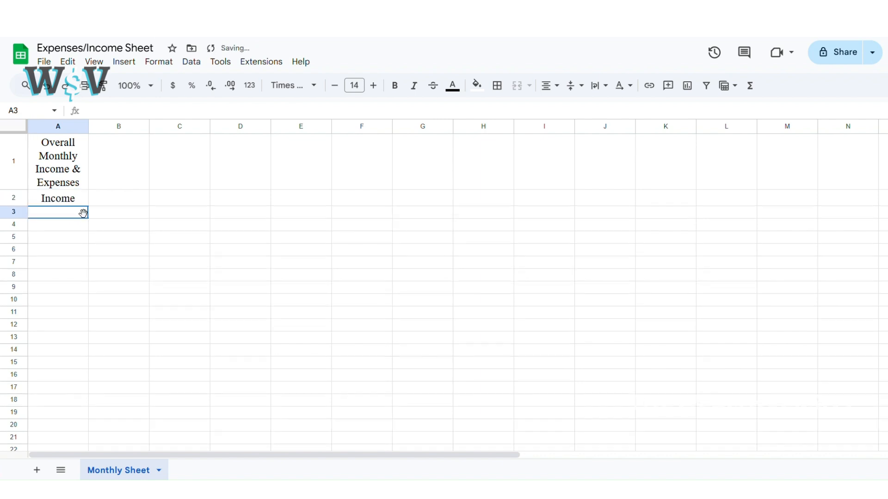
Step: Enter the column headers "Income Source", "Name", "Total Income" and "Bank Account" in cells A3 to D3
double_click(82, 215)
text(Income Sou)
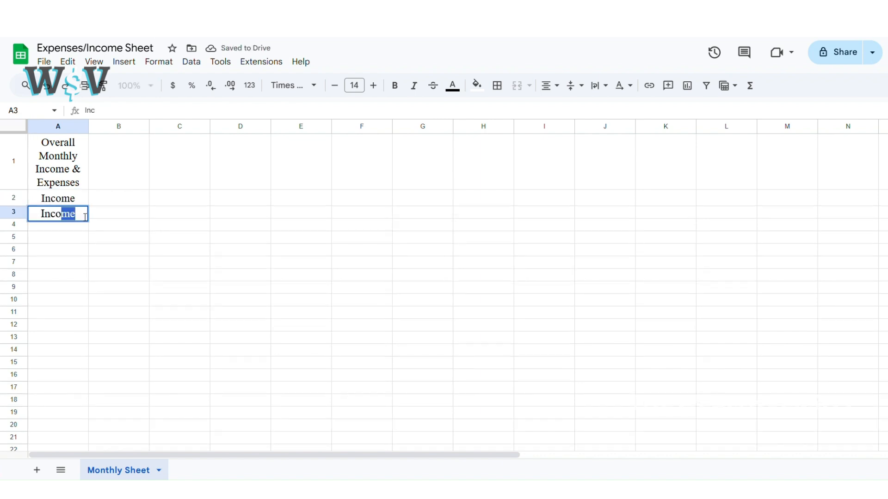
text(rce)
double_click(134, 219)
text(Name)
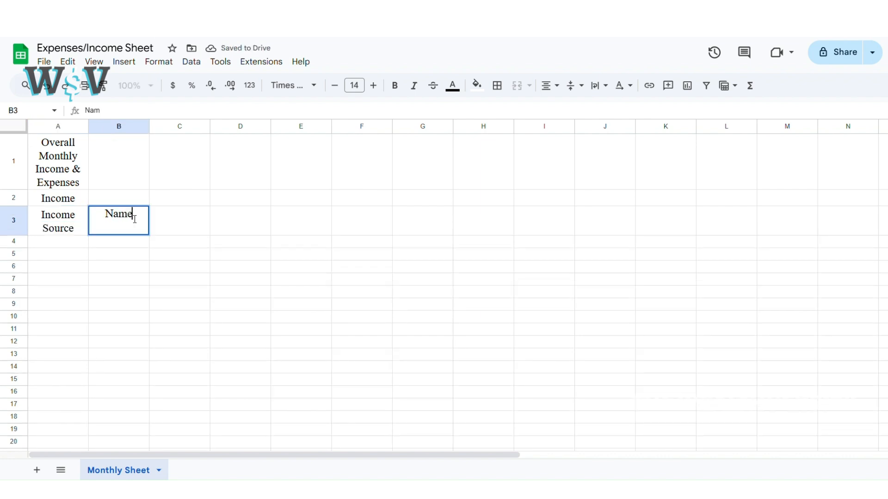
click(178, 215)
double_click(179, 219)
text(Total Income)
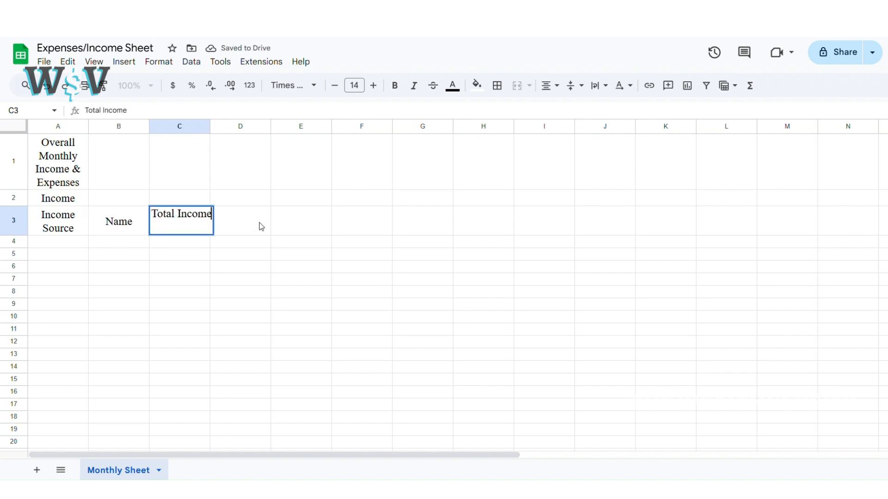
double_click(261, 227)
text(Bank Account)
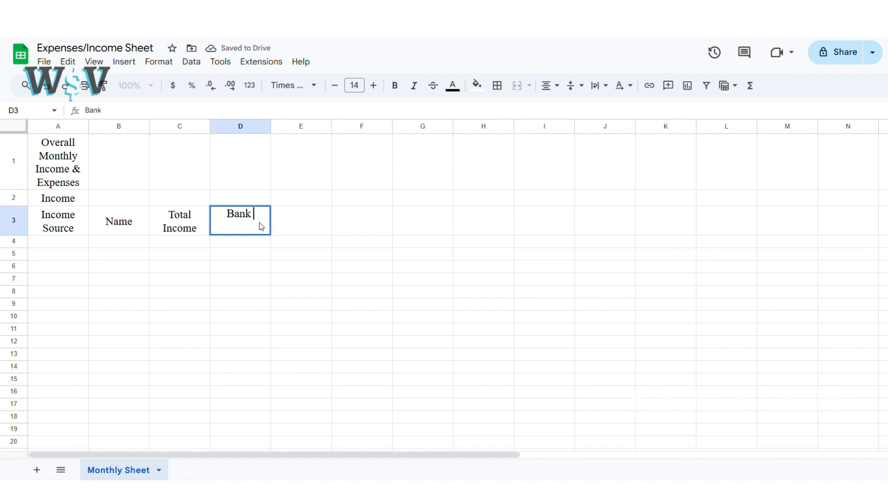
key(Return)
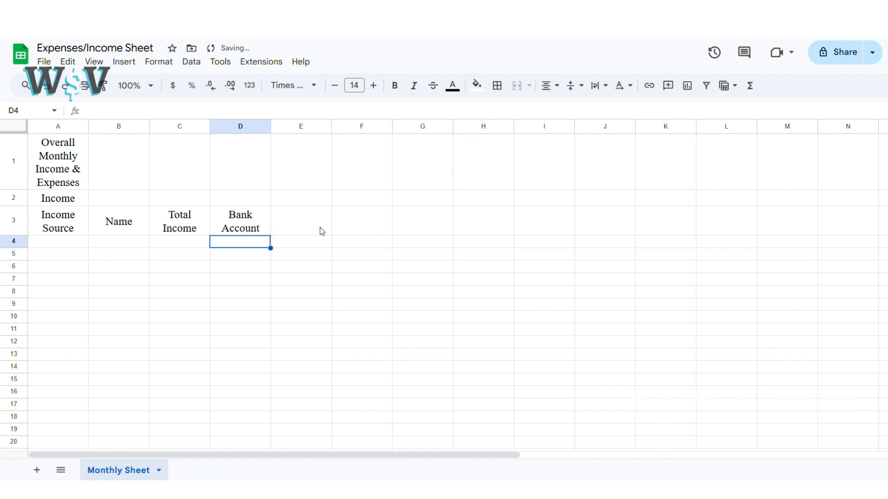
Step: Enter the column headers "Expenses", "Date", "Name", "Total Expenses" and "Bank Account" in cells F3 to J3
double_click(354, 224)
text(Espen)
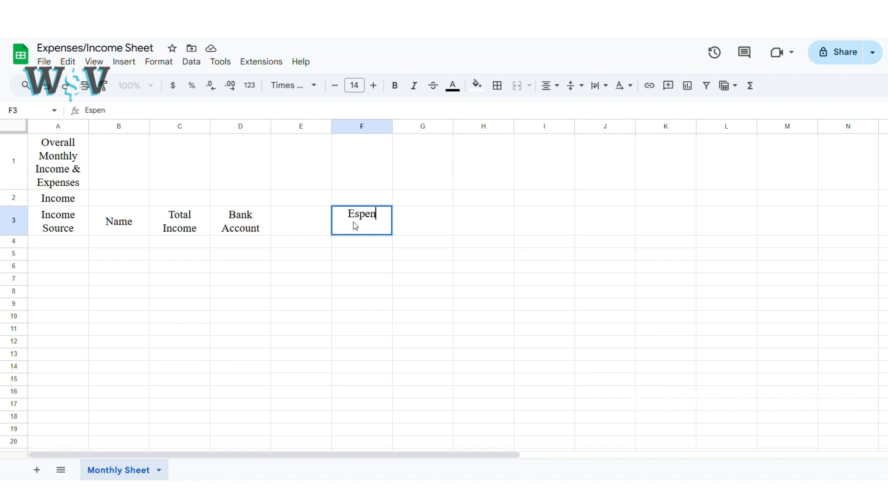
text(enses)
double_click(424, 214)
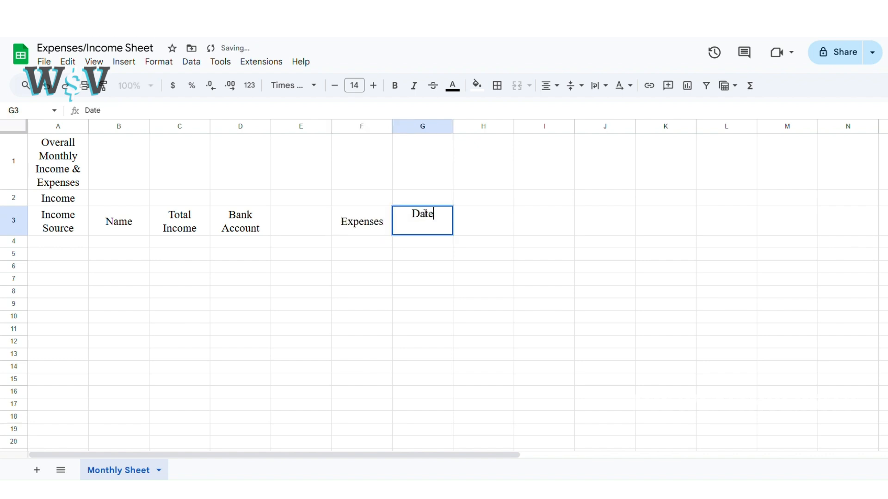
click(491, 229)
text(Name)
click(532, 227)
text(Total Expenses)
click(596, 221)
text(Bank Account)
key(Return)
Step: Enter the section headings "Expenses" in F2 and "Business Expenses" in L2
scroll(641, 236, right, 2)
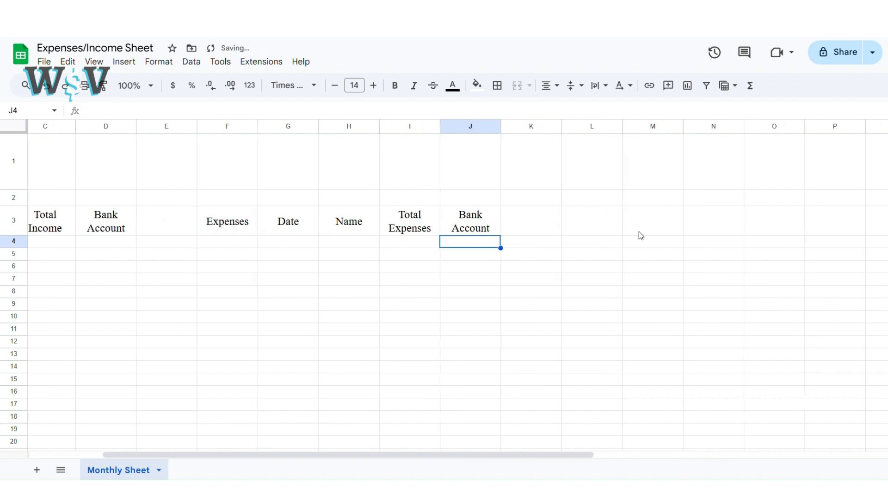
click(239, 203)
text(Expenses)
key(Return)
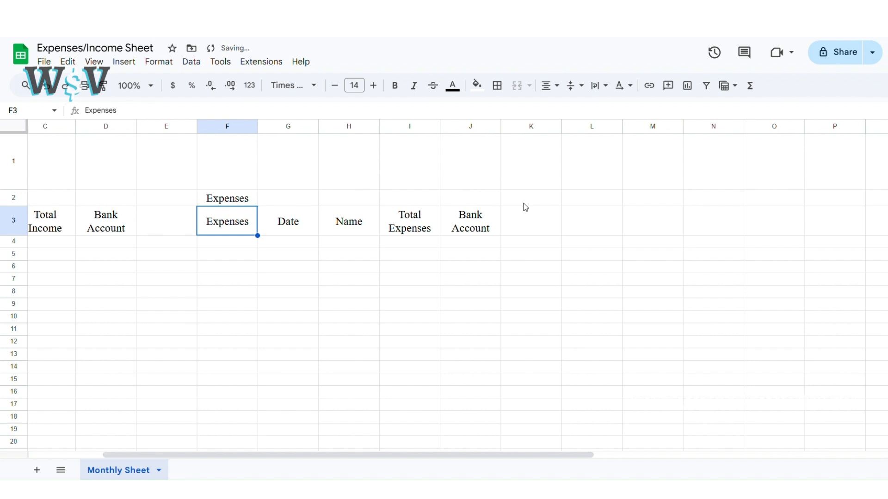
click(581, 199)
text(Business)
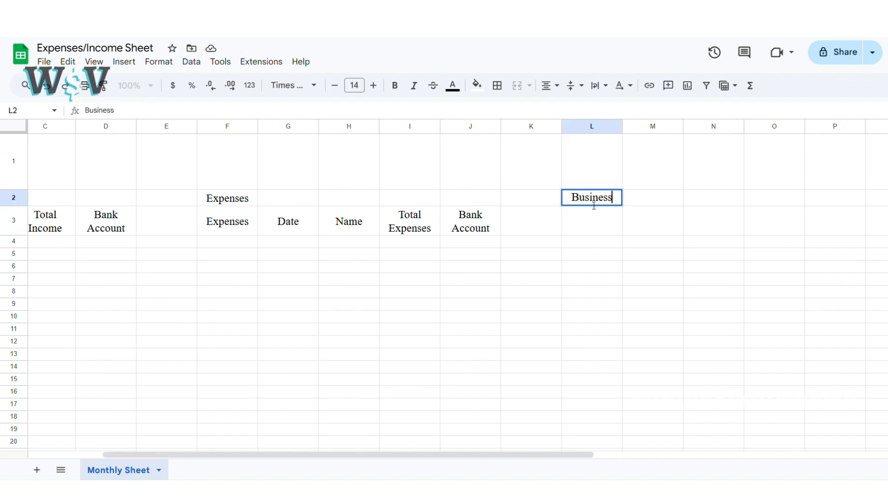
text( Expenses)
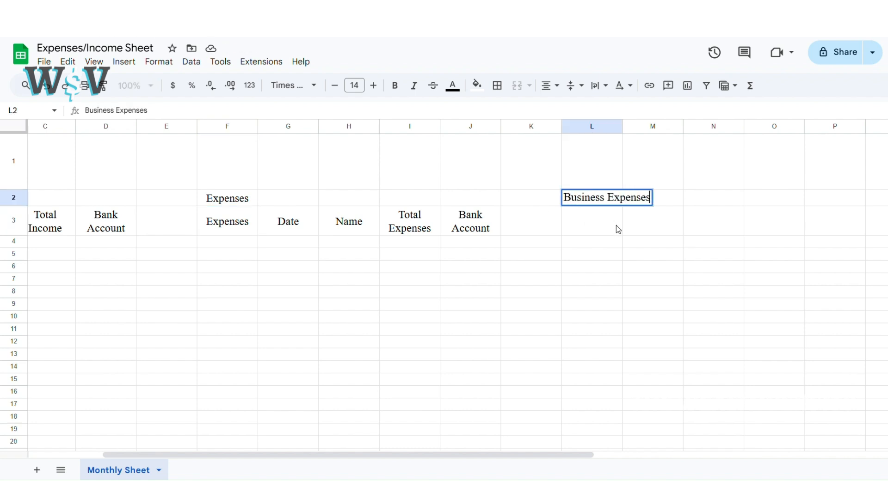
key(Return)
Step: Enter the business expense column headers "Expenses", "Date" and "Name" in cells L3 to N3
text(Expenses)
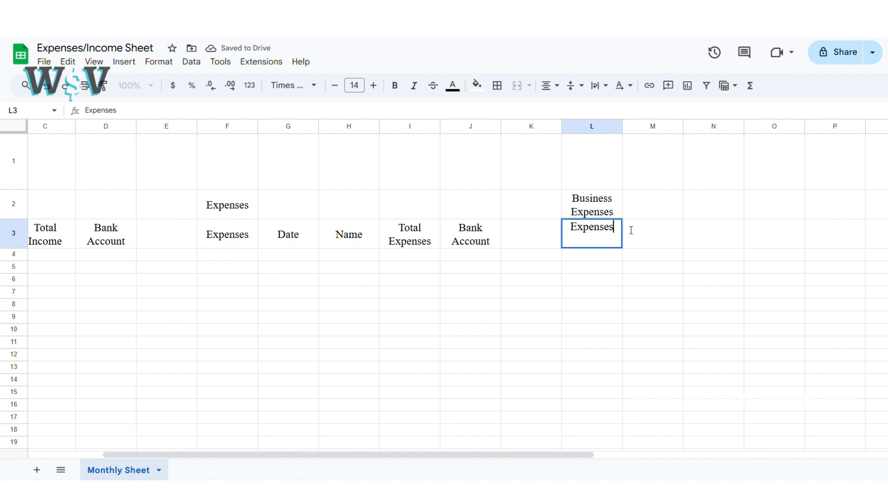
click(652, 227)
text(Date)
key(Return)
click(690, 234)
text(NAme)
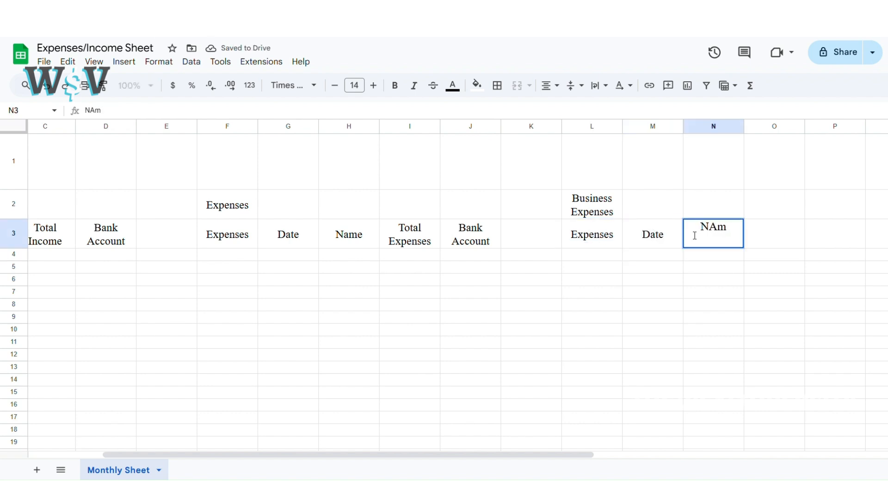
key(Return)
Step: Copy the "Total Expenses" and "Bank Account" headers from I3:J3 to O3:P3
drag(430, 233, 467, 236)
key(ctrl+c)
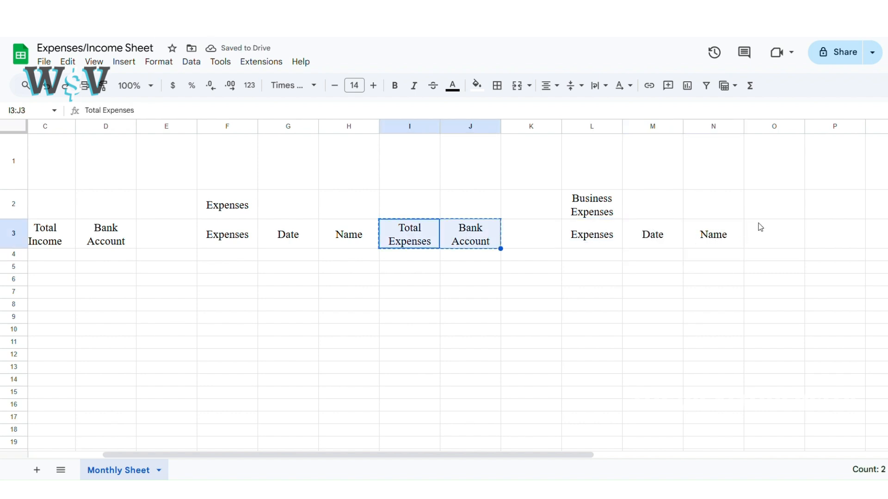
click(760, 227)
key(ctrl+v)
Step: Enter the section heading "Taxes" in R2
click(604, 235)
scroll(605, 236, right, 5)
click(568, 210)
click(647, 218)
double_click(646, 218)
text(Taxes)
key(Return)
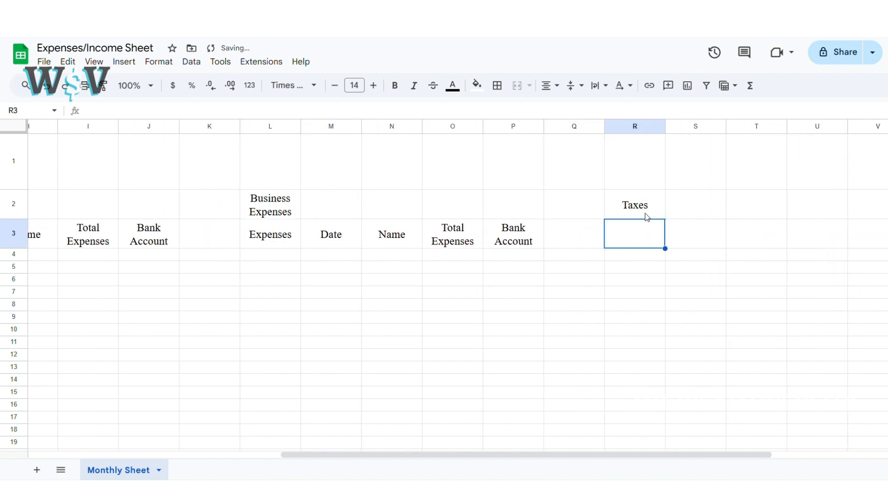
Step: Enter the column headers "Tax Source", "Name", "Tax Amount" and "Bank Account" in cells R3 to U3
text(Tax)
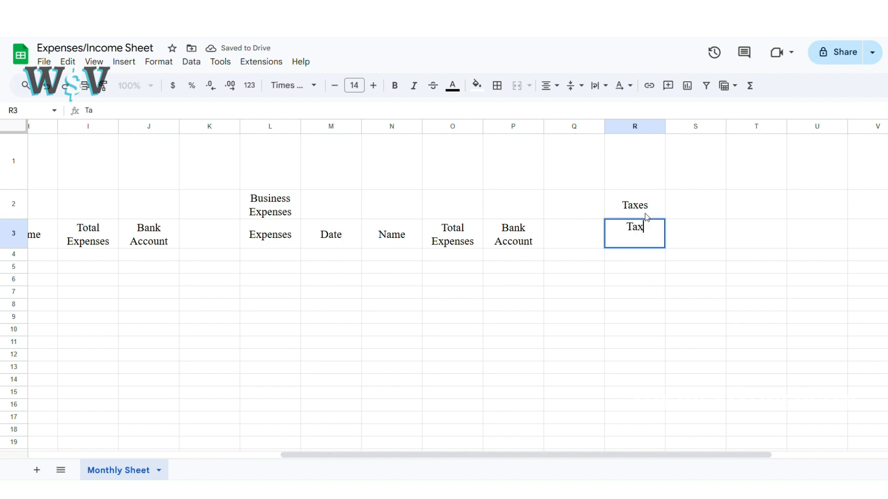
text( Source)
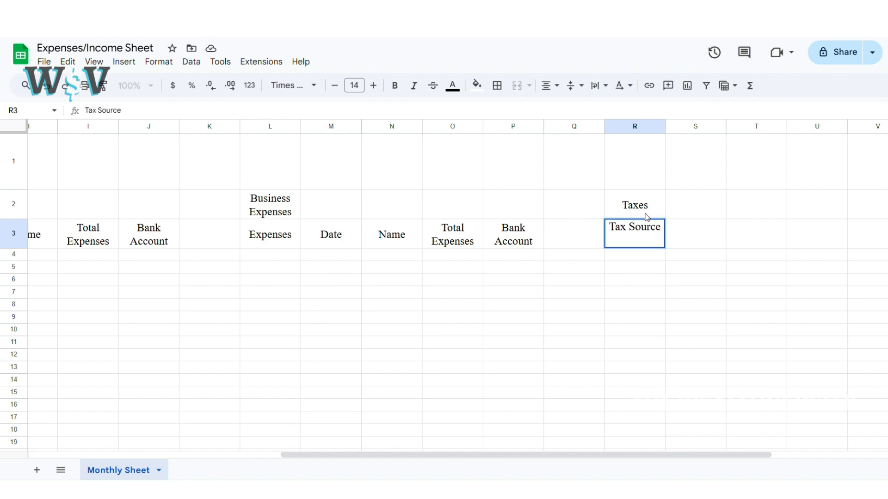
key(Return)
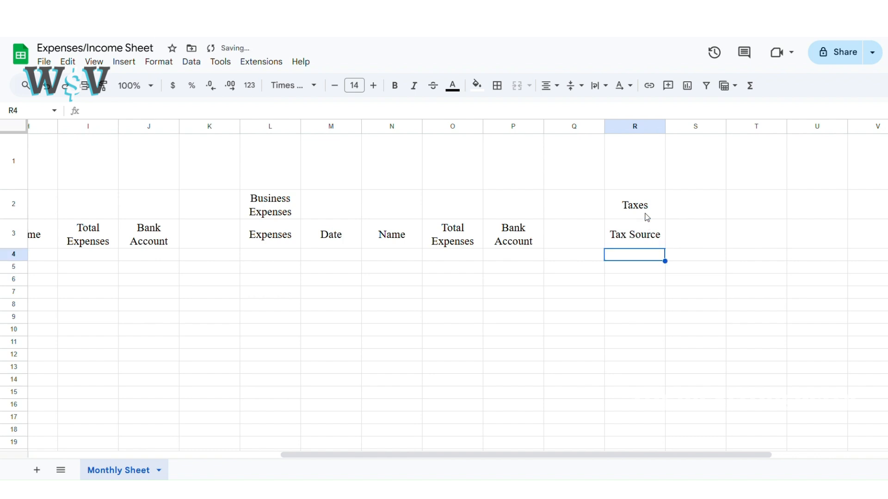
double_click(684, 237)
text(Name)
key(Return)
click(753, 236)
text(T)
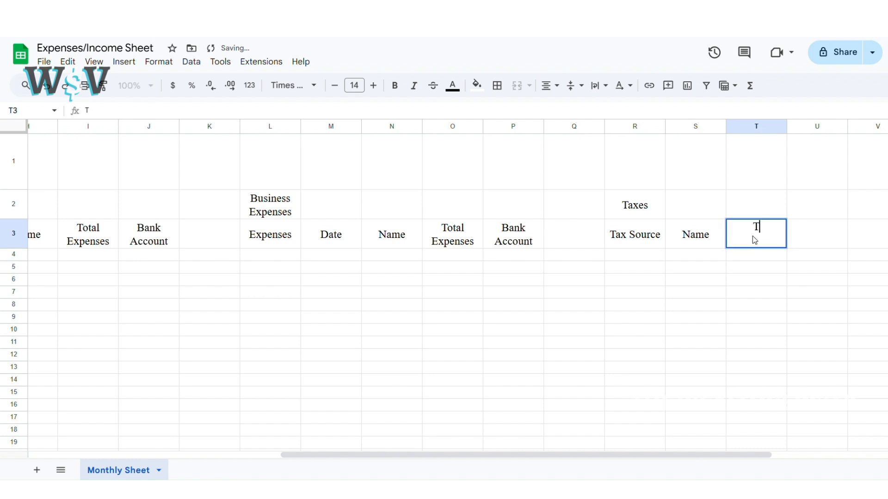
text(ax Amount)
key(Return)
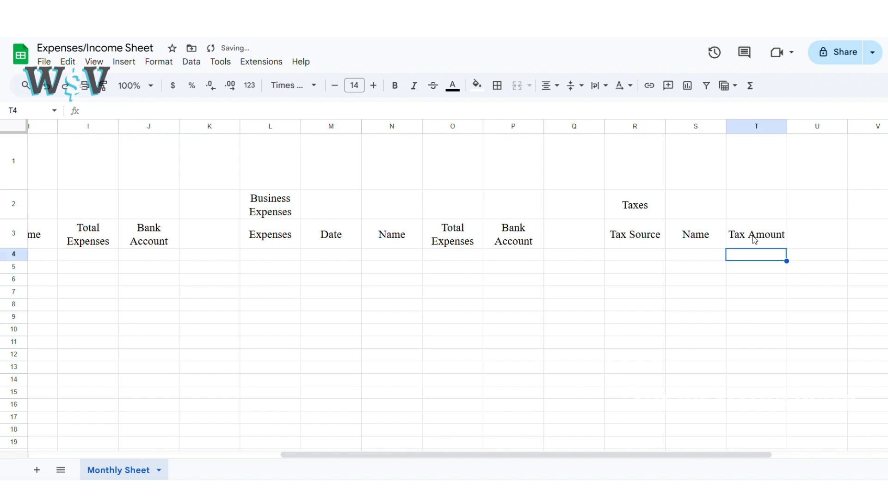
double_click(830, 229)
text(Bank Account)
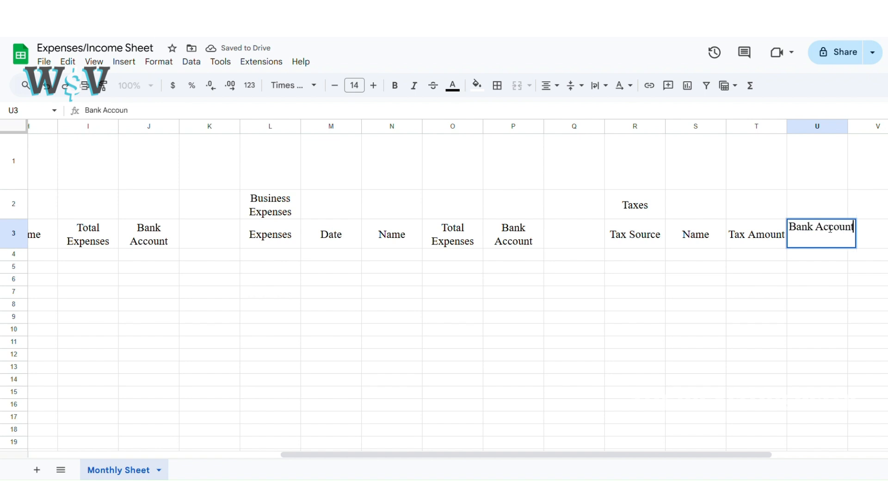
key(Return)
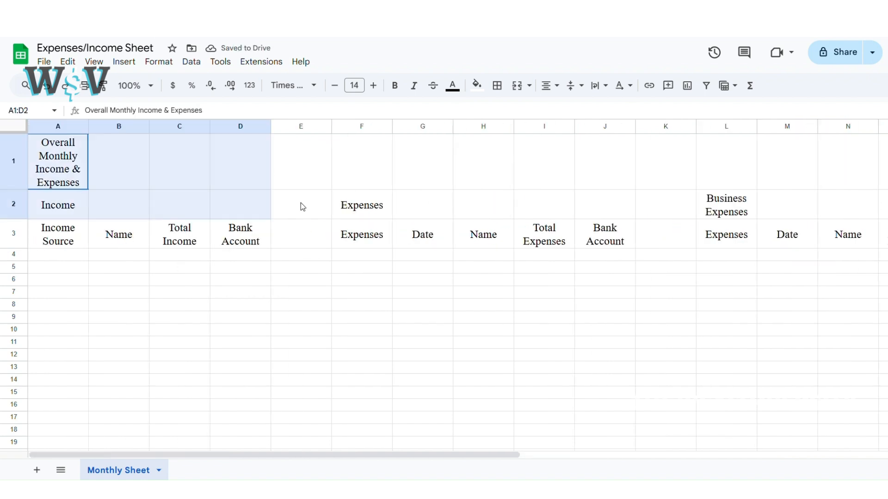
Step: Merge the title across A1:U1, fill it blue and set its text to bold, size 24
scroll(809, 205, right, 5)
click(517, 86)
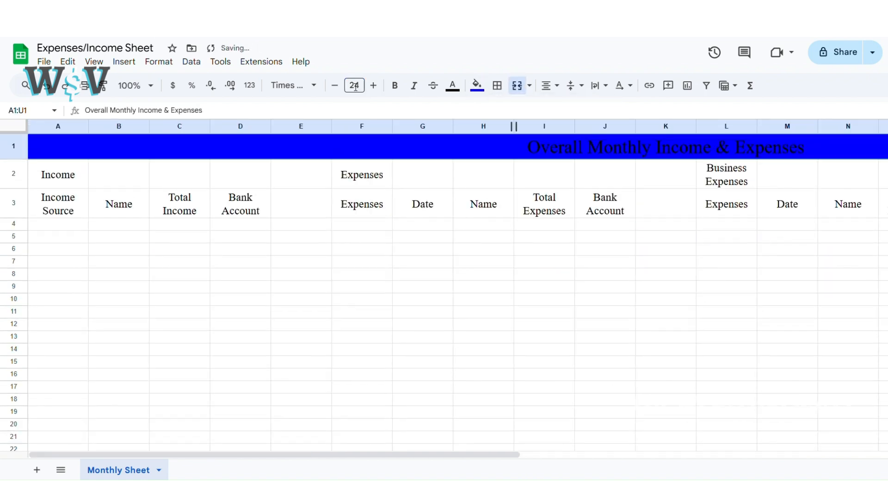
click(394, 85)
Step: Merge the Income heading across A2:D2 and the Expenses heading across F2:J2, filling both cyan
drag(55, 175, 270, 189)
drag(362, 175, 634, 186)
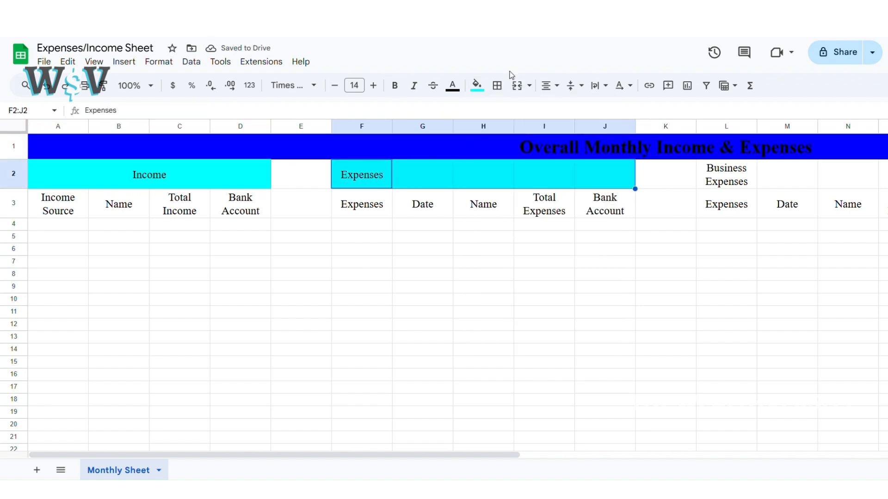
click(517, 86)
Step: Merge the Business Expenses heading across L2:P2 and the Taxes heading across R2:U2, filling both cyan
scroll(583, 188, right, 3)
scroll(757, 177, right, 3)
drag(407, 175, 666, 180)
click(476, 85)
click(551, 135)
click(517, 86)
scroll(500, 171, right, 5)
drag(501, 172, 689, 171)
click(477, 86)
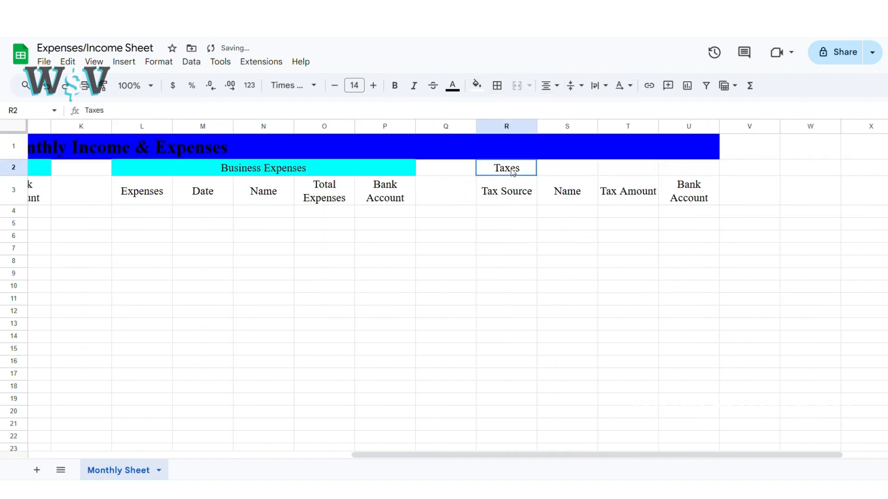
Step: Fill the Income column headers A3:D3 and the Expenses column headers F3:J3 with cornflower blue
drag(55, 191, 240, 191)
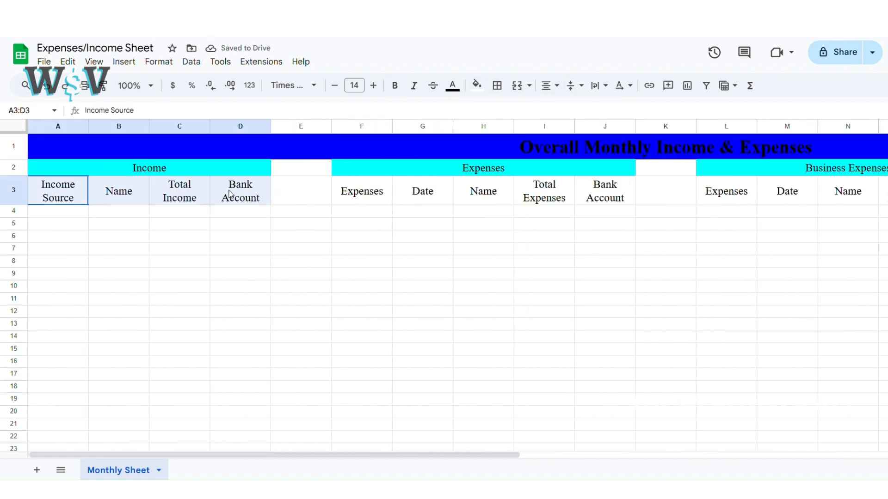
click(477, 85)
click(561, 143)
drag(361, 191, 605, 191)
click(481, 86)
click(560, 141)
Step: Fill the Business Expenses column headers L3:P3 and the Taxes column headers R3:U3 with cornflower blue
drag(298, 191, 541, 191)
click(477, 86)
click(561, 141)
drag(663, 191, 846, 191)
click(560, 142)
Step: Widen all columns of the sheet equally so that each row 3 header fits on one line
key(ctrl+a)
drag(89, 127, 129, 126)
click(128, 184)
Step: Enter "Source 1" in A4 and fill the series down to "Source 20" in A23
click(79, 201)
text(Source 1)
key(Return)
click(79, 201)
drag(129, 209, 128, 216)
drag(129, 224, 107, 417)
scroll(111, 407, down, 3)
click(152, 337)
scroll(139, 301, up, 3)
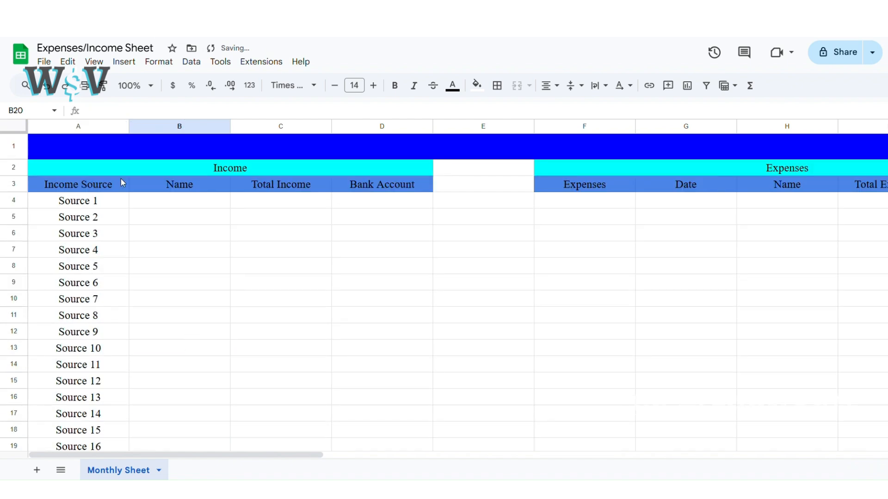
Step: Copy the source list A4:A23 into the first columns of the Expenses, Business Expenses and Taxes sections, starting at F4, L4 and R4
drag(78, 200, 85, 418)
scroll(91, 412, up, 3)
key(ctrl+c)
click(577, 200)
key(ctrl+v)
scroll(580, 200, right, 3)
scroll(578, 199, right, 7)
click(603, 201)
key(ctrl+v)
scroll(604, 202, right, 11)
click(701, 202)
click(599, 233)
scroll(599, 233, left, 20)
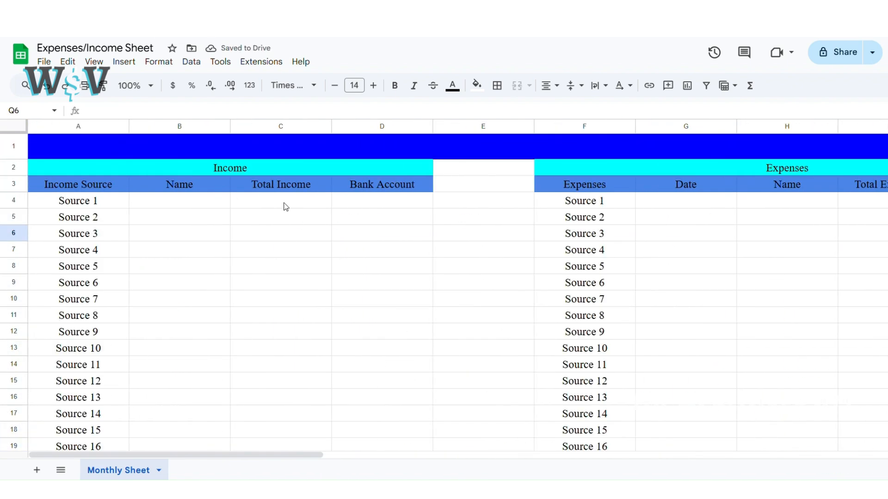
Step: Enter 0.00 in C4, format it as currency and fill it down through C23
click(286, 207)
text(0.00)
key(Return)
click(281, 203)
click(173, 85)
drag(331, 209, 299, 403)
Step: Copy the currency values C4:C23 into the Total Expenses columns I and O and the Tax Amount column T, starting at row 4
key(ctrl+c)
scroll(300, 405, right, 3)
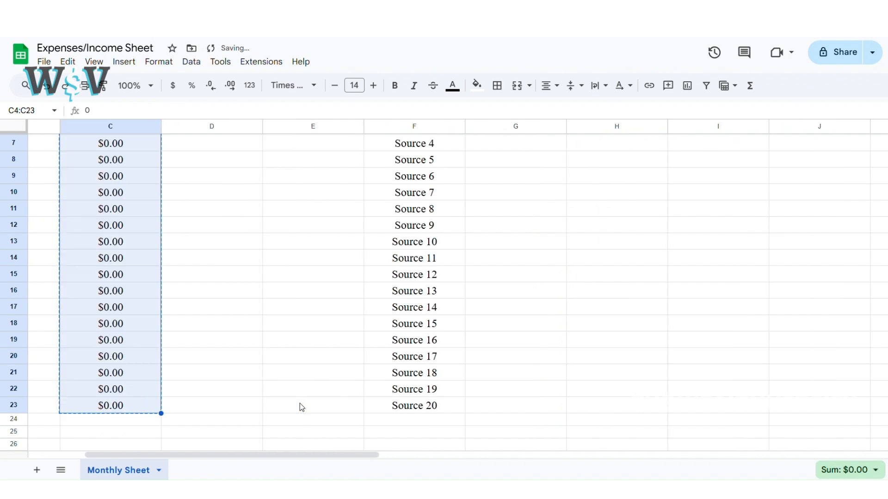
scroll(545, 226, up, 2)
click(594, 201)
key(ctrl+v)
scroll(598, 200, right, 5)
click(608, 201)
key(ctrl+v)
scroll(608, 200, right, 5)
click(622, 204)
key(ctrl+v)
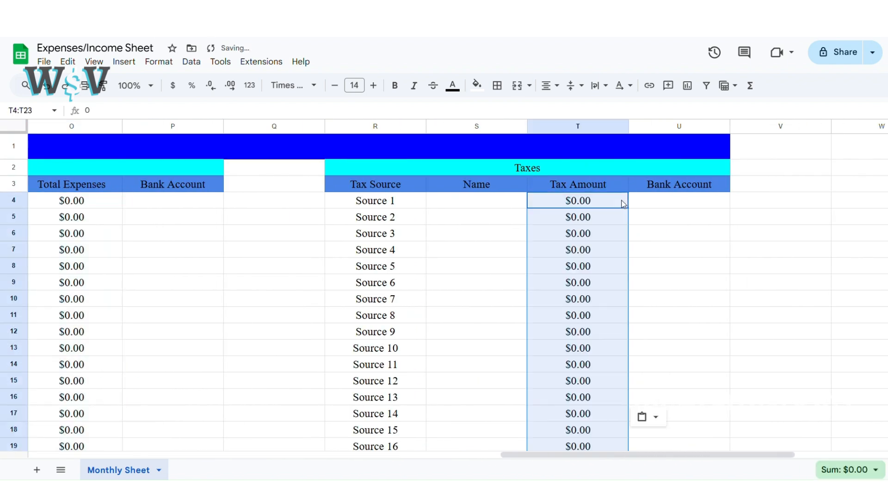
Step: Enter the label "Total" in A24, below the income sources
scroll(620, 202, down, 4)
scroll(620, 202, left, 10)
scroll(623, 204, up, 4)
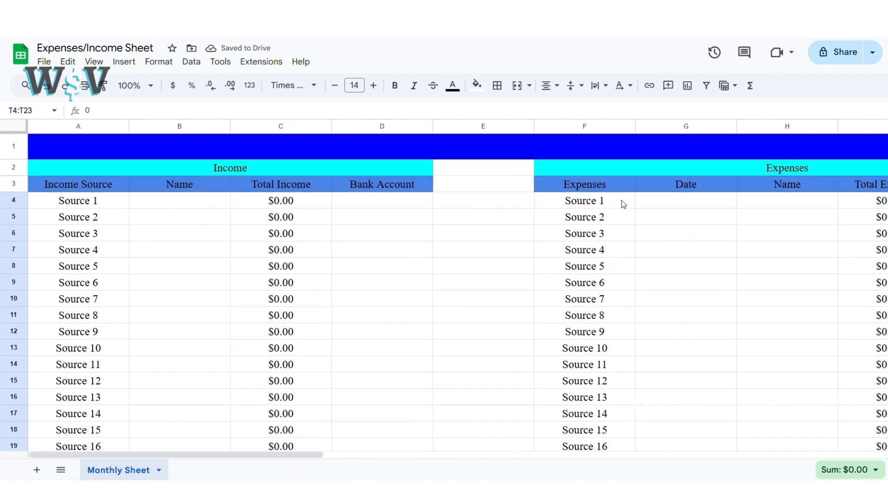
click(378, 219)
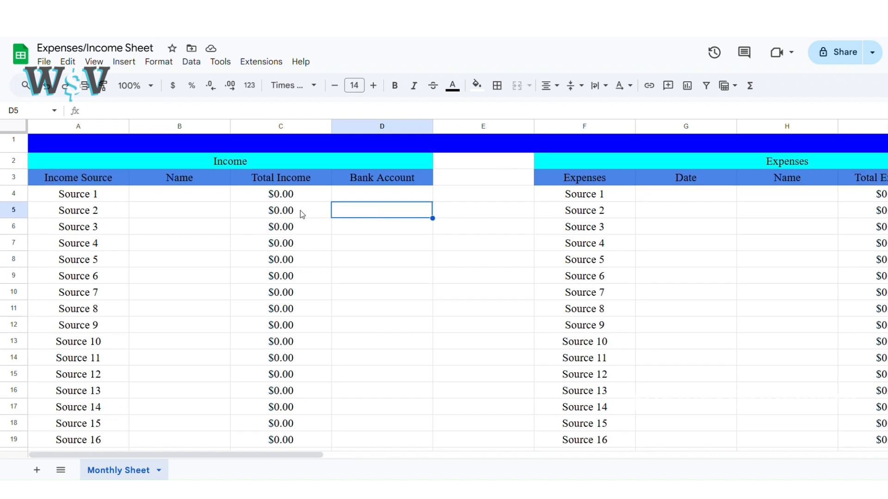
click(258, 204)
scroll(258, 204, down, 4)
scroll(76, 322, down, 1)
double_click(87, 329)
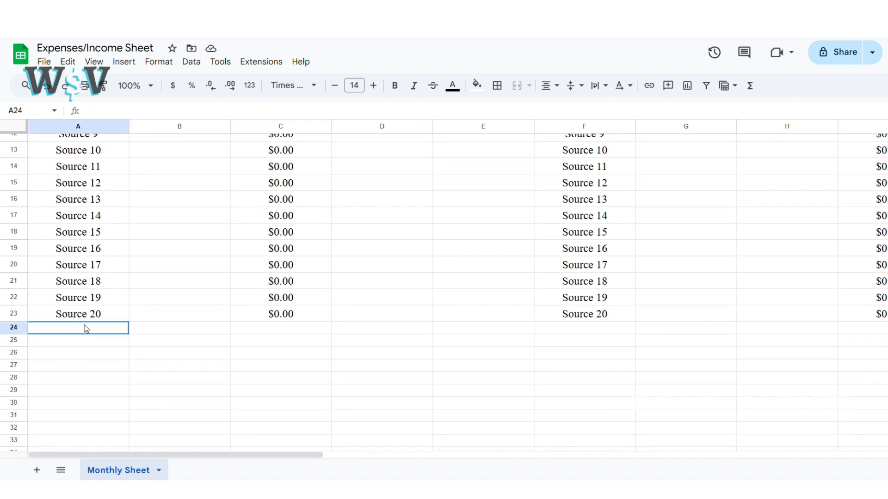
click(134, 333)
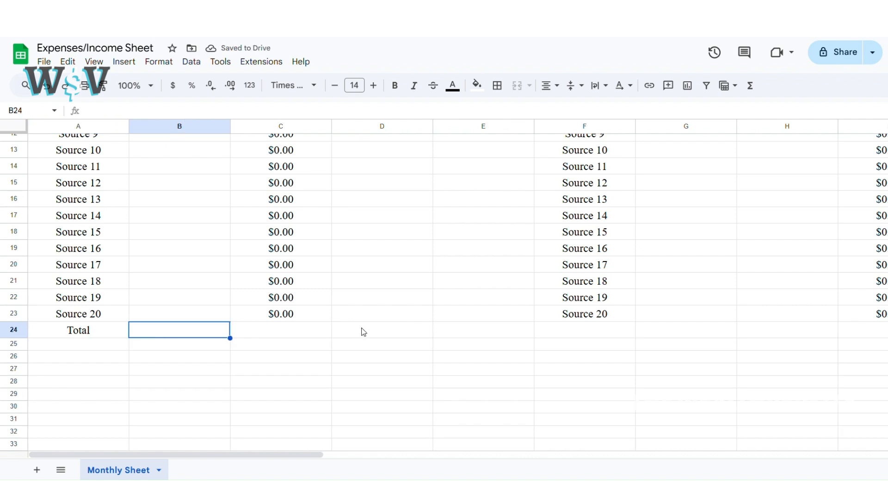
Step: Copy the currency value from C23 to D24 and fill it down through D26
click(363, 330)
double_click(369, 334)
click(305, 319)
key(ctrl+c)
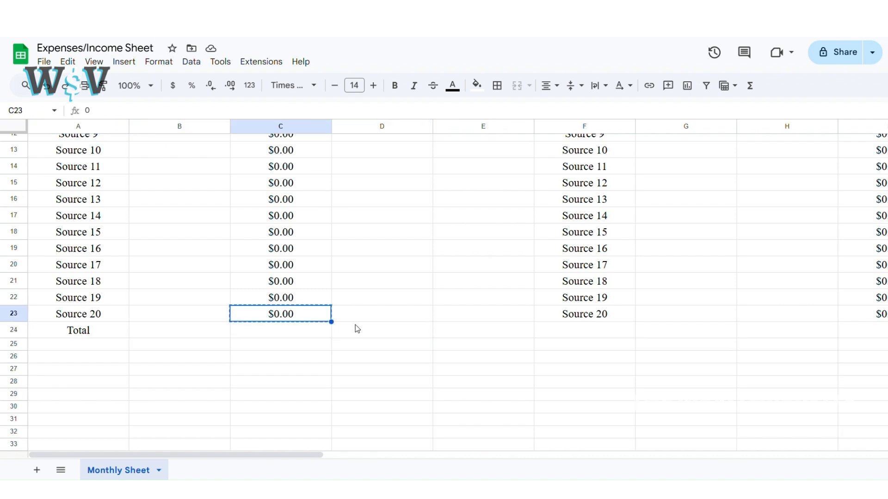
click(345, 327)
key(ctrl+v)
drag(432, 337, 432, 368)
Step: Enter the labels "Bank 1", "Bank 2" and "Bank 3" in cells B24 to B26
click(194, 330)
text(Bank 1)
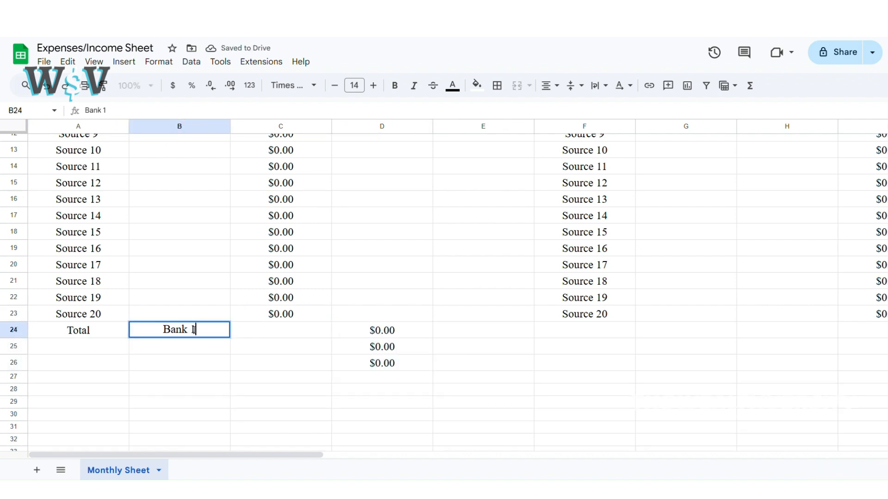
click(203, 345)
text(Bank 2)
click(199, 362)
text(Bank 3)
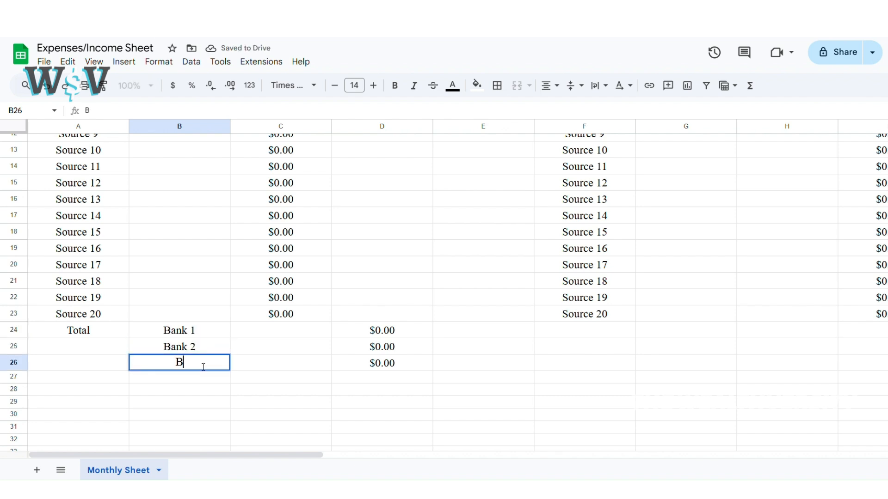
key(Return)
Step: Merge A24:A26 into one Total cell and merge the empty cells C24:C26
drag(109, 331, 110, 363)
click(517, 85)
drag(280, 330, 280, 363)
click(517, 86)
Step: Fill the merged Total cell A24:A26 and the merged cell C24:C26 with dark blue
click(115, 346)
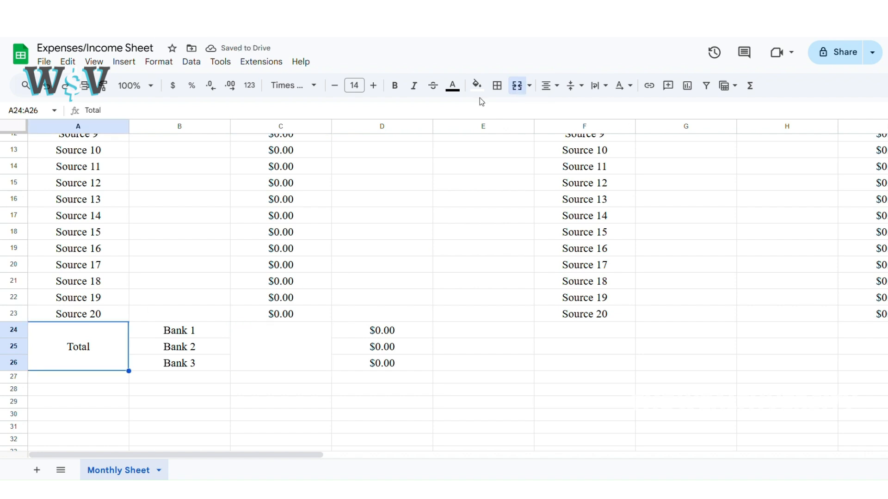
click(476, 85)
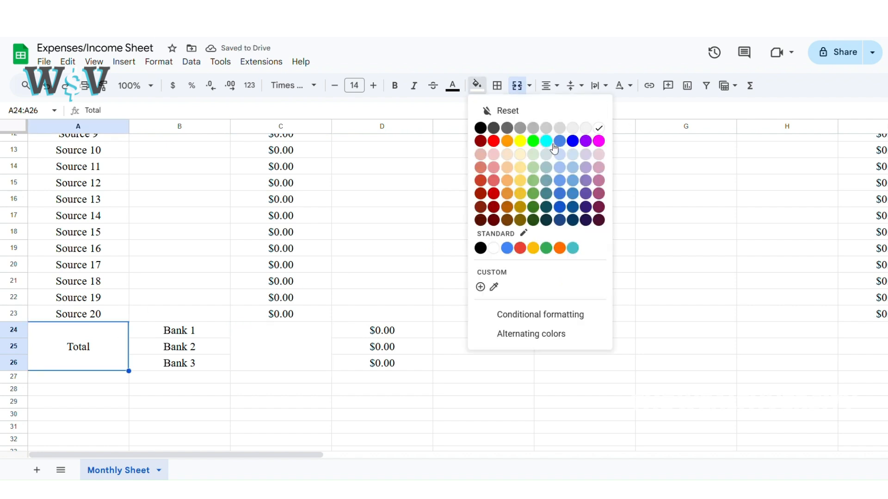
click(561, 205)
click(313, 349)
click(477, 85)
click(561, 205)
Step: Fill the bank label cells B24:B26 and the bank total cells D24:D26 with light blue
drag(180, 330, 179, 363)
click(477, 85)
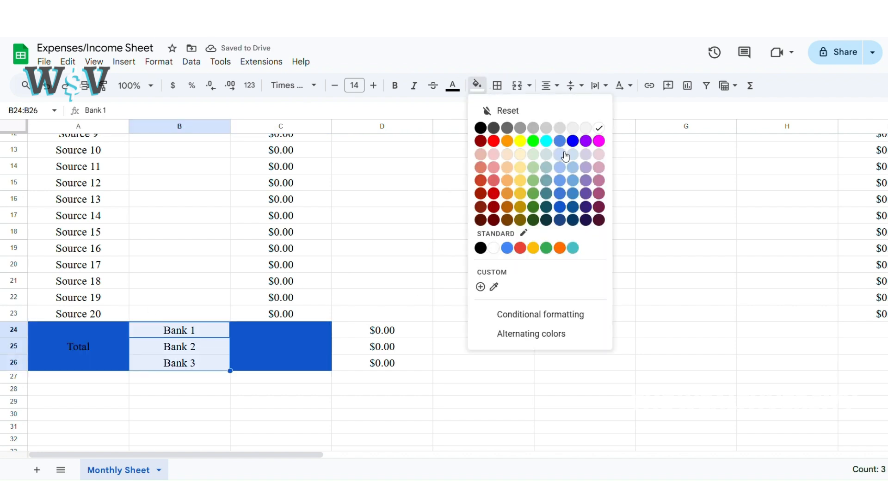
click(562, 153)
drag(370, 330, 370, 363)
click(477, 85)
click(562, 153)
click(325, 365)
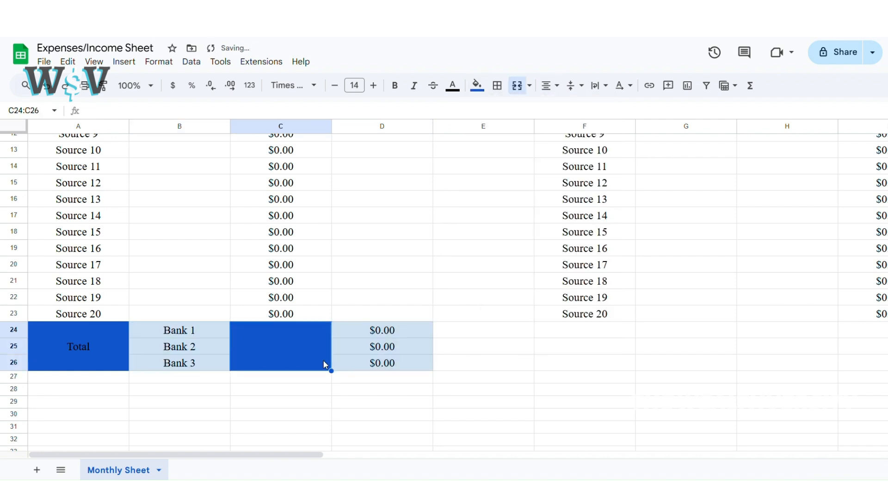
Step: Extend the bank labels in B24 to B26 to read "Bank 1 Total", "Bank 2 Total" and "Bank 3 Total"
double_click(207, 332)
text(Total)
key(Return)
double_click(216, 346)
text(Total)
key(Return)
double_click(212, 362)
text(Total)
key(Return)
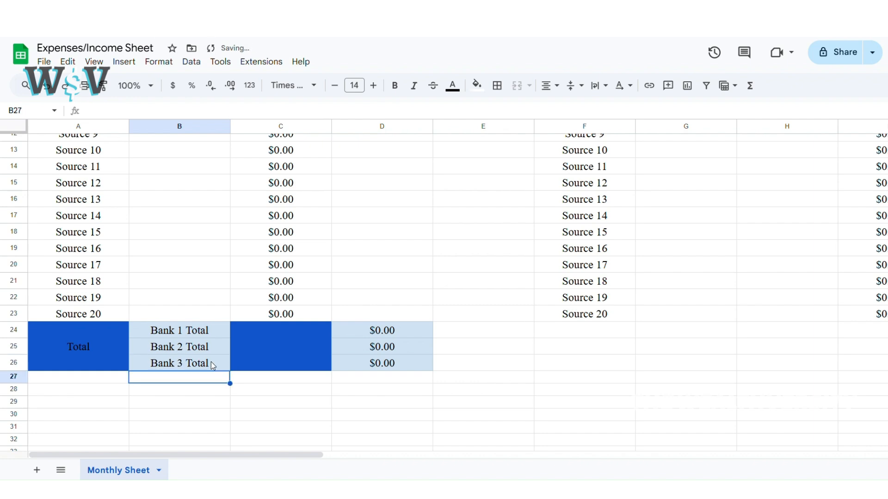
Step: Enter the formula =SUMIF (D4:D23, "Bank 1", C4:C23) in D24 for the Bank 1 income total
scroll(355, 337, up, 5)
scroll(423, 335, down, 3)
text(=)
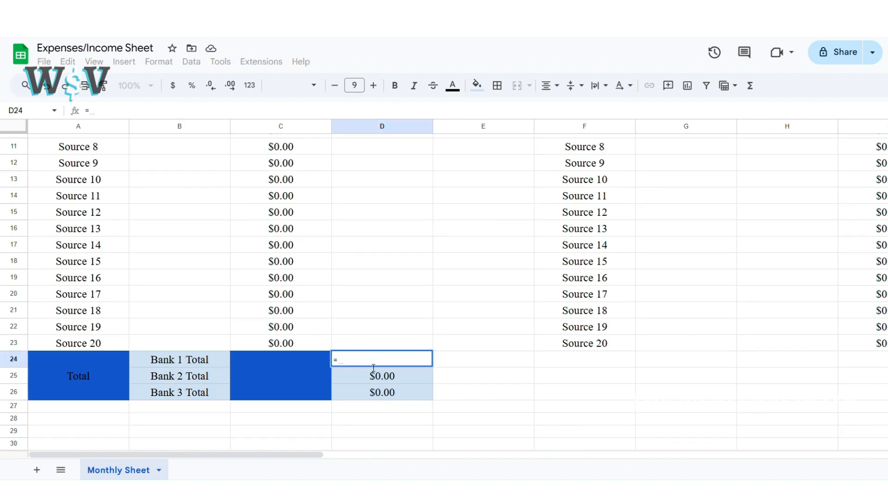
text(")
scroll(298, 225, up, 5)
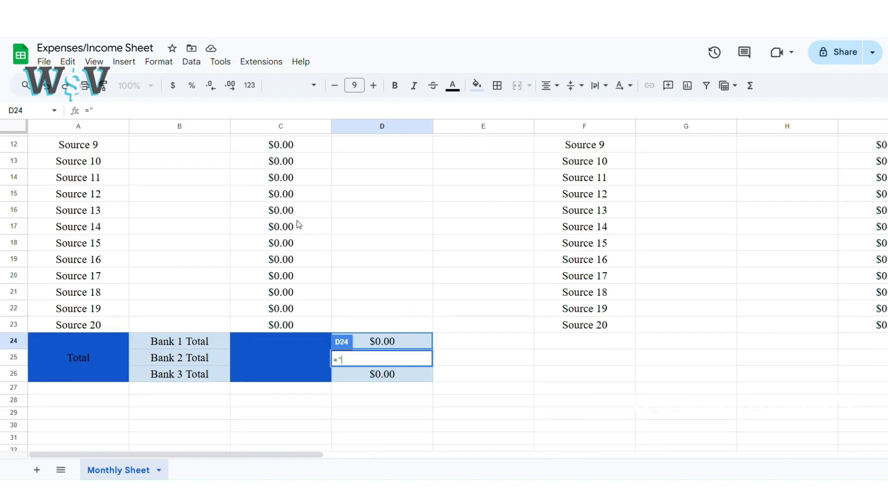
text(D4:D)
scroll(299, 225, down, 3)
text(23, "Bank 1",)
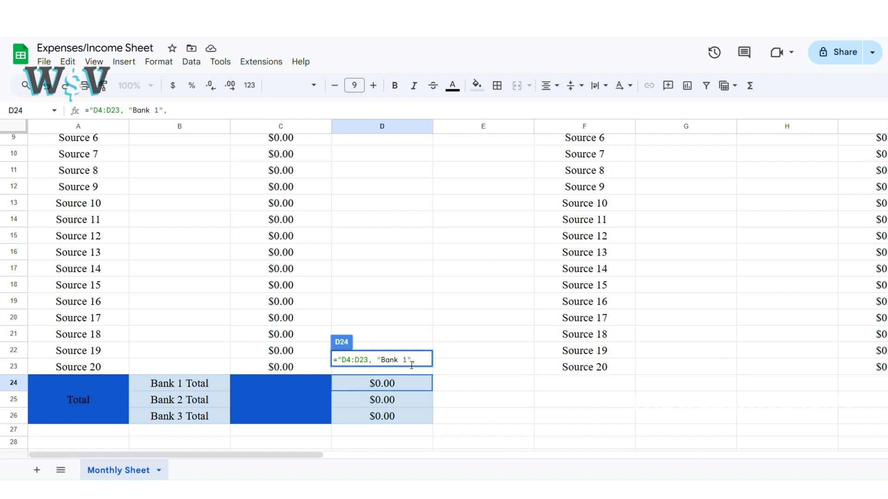
key(BackSpace)
click(421, 359)
text(C)
key(Home)
key(Right)
text(SUMIF ()
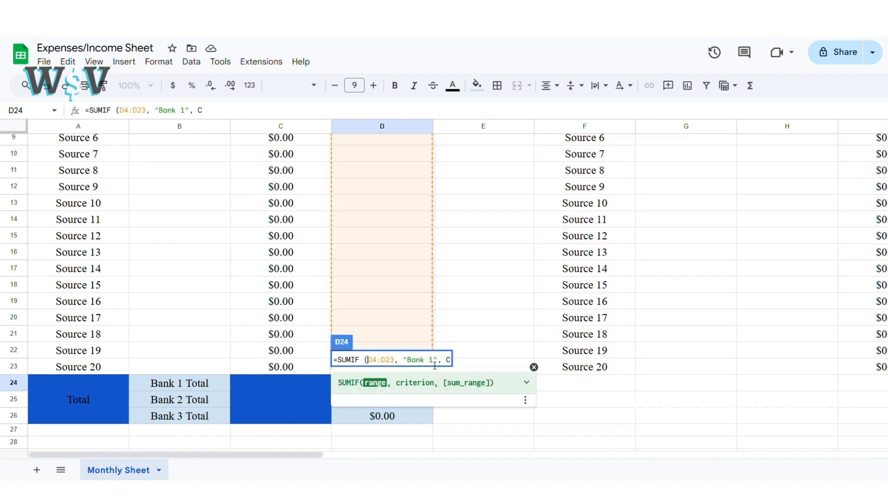
key(End)
text(4:C23))
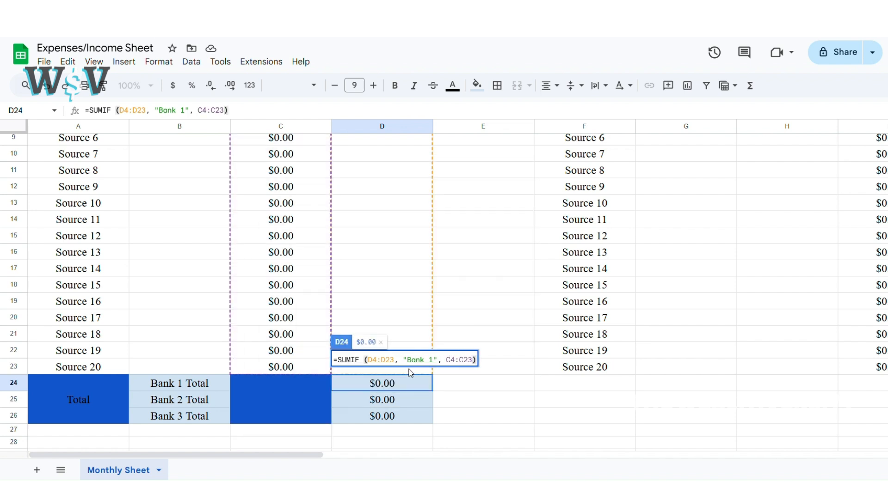
key(Return)
Step: Test the Bank 1 total with an amount of 23 and "Bank 1" in the Source 1 row, and undo both entries
scroll(370, 323, up, 3)
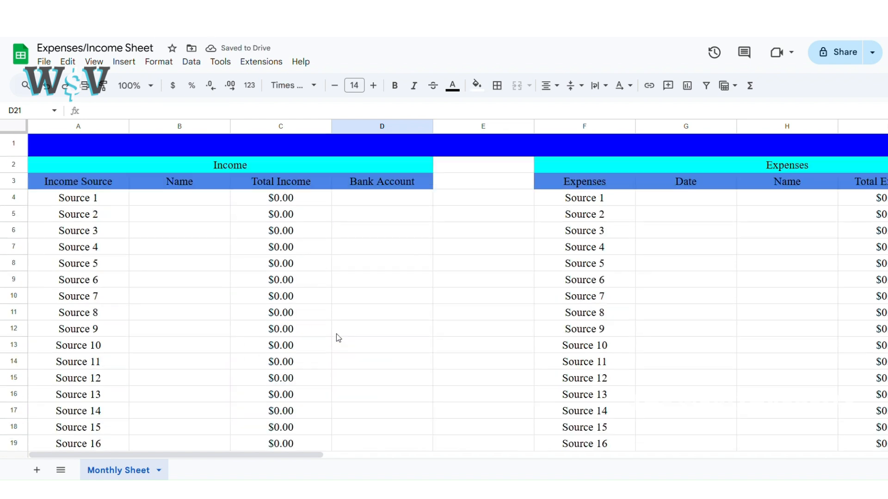
double_click(330, 198)
text(23)
key(Return)
click(370, 200)
text(Bank 1)
key(Return)
scroll(370, 200, down, 5)
scroll(390, 234, up, 5)
key(ctrl+z)
key(ctrl+z)
Step: Put the SUMIF formula from D24 in D25 with its criterion changed to "Bank 2"
scroll(374, 240, down, 4)
click(392, 365)
click(382, 374)
double_click(382, 374)
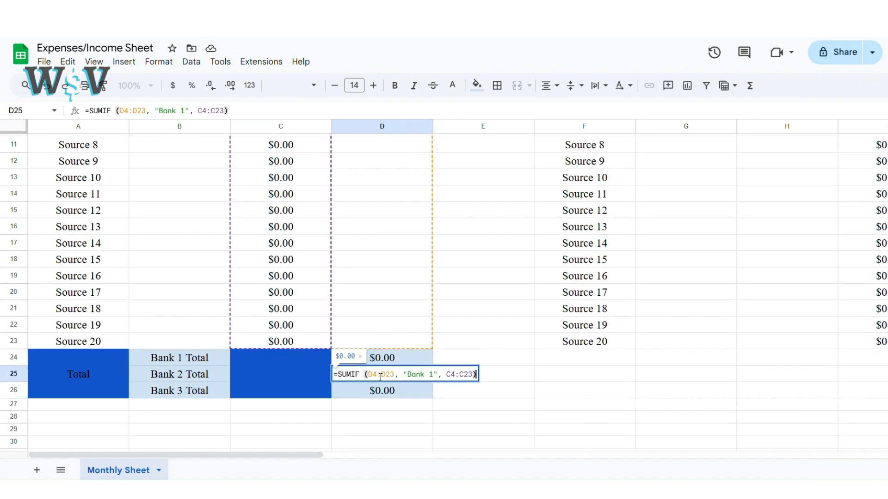
click(435, 380)
key(BackSpace)
text(2)
key(Return)
Step: Change the criterion of the SUMIF formula in D26 to "Bank 3"
double_click(422, 393)
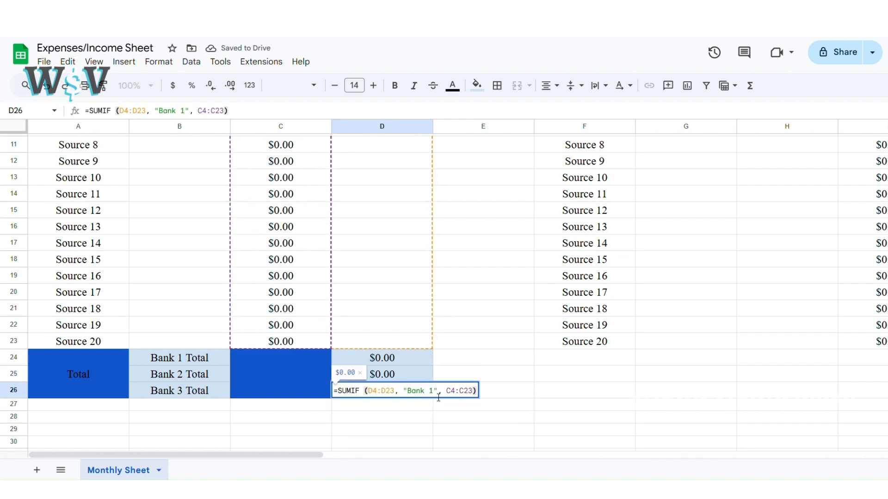
click(434, 394)
text(3)
key(Return)
Step: Copy the Income total block A24:D26 and paste it below the Expenses list starting at F24
drag(83, 370, 396, 391)
key(ctrl+c)
scroll(396, 391, right, 5)
click(355, 363)
key(ctrl+v)
scroll(437, 304, right, 4)
scroll(436, 304, down, 2)
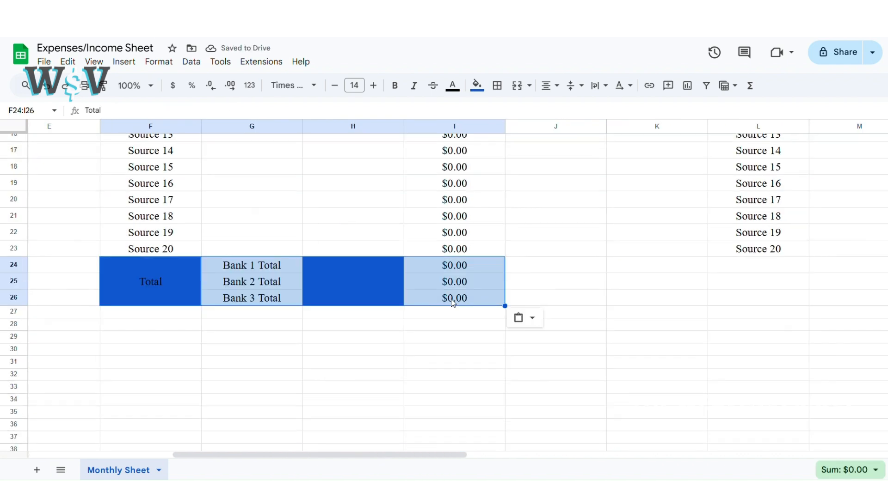
Step: Rearrange the pasted Expenses block so the bank labels sit in H24:H26 and the bank totals in J24:J26, with dark blue cells between
drag(361, 296, 482, 320)
drag(252, 286, 261, 318)
click(436, 316)
key(ctrl+c)
click(259, 288)
key(ctrl+v)
Step: Sum the Total Income amounts C4:C23 in the merged dark blue cell C24:C26
scroll(339, 285, left, 9)
scroll(339, 286, up, 5)
drag(287, 171, 289, 426)
click(750, 85)
click(764, 108)
key(Return)
Step: Sum the Total Expenses amounts I4:I23 in the merged dark blue cell I24:I26
scroll(448, 263, right, 8)
scroll(448, 262, down, 4)
scroll(448, 263, up, 4)
drag(432, 150, 440, 366)
click(752, 88)
click(761, 107)
Step: Correct the ranges of the formula in J24 to =SUMIF (J4:J23, "Bank 1", I4:I23)
double_click(558, 384)
scroll(492, 337, up, 3)
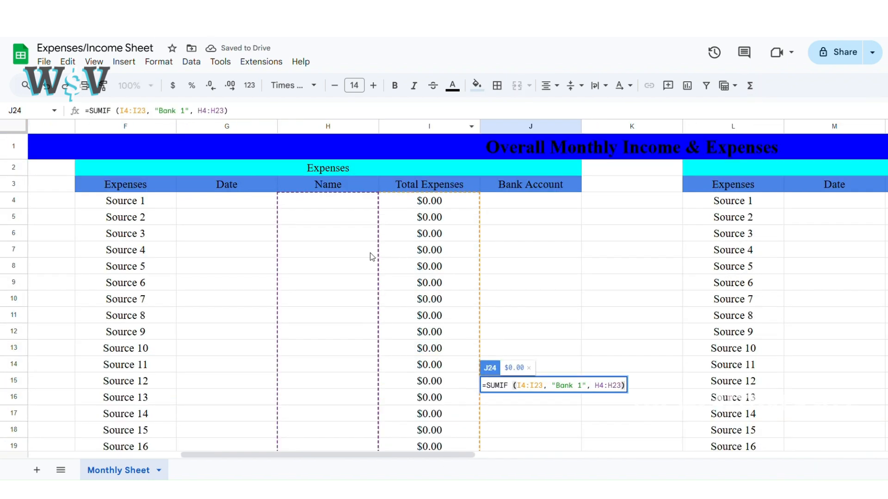
scroll(504, 231, down, 4)
click(600, 387)
key(BackSpace)
text(I)
key(Right)
key(Right)
key(Right)
key(BackSpace)
text(I)
key(Left)
key(Left)
key(Left)
key(Left)
key(Left)
key(Left)
key(Left)
key(Left)
key(Left)
key(Left)
key(Left)
key(Left)
key(Left)
key(Left)
key(Left)
key(Left)
key(Left)
key(Left)
key(Left)
key(Left)
key(BackSpace)
text(J)
key(Right)
key(Right)
key(Right)
key(BackSpace)
text(J)
key(Return)
Step: Copy the J24 formula text into J25 and J26 with the criteria "Bank 2" and "Bank 3"
double_click(553, 350)
key(ctrl+a)
key(ctrl+c)
double_click(553, 368)
key(ctrl+a)
key(ctrl+v)
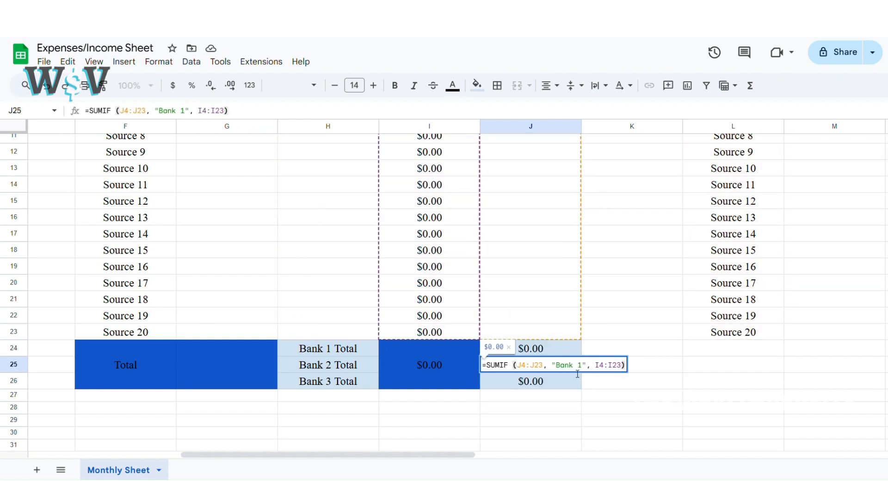
double_click(538, 384)
key(ctrl+a)
key(ctrl+v)
text(3)
Step: Copy the Expenses total block F24:J26 to L24:P26 below Business Expenses and check its SUMIF formulas
drag(141, 372, 518, 380)
key(ctrl+c)
scroll(495, 381, right, 5)
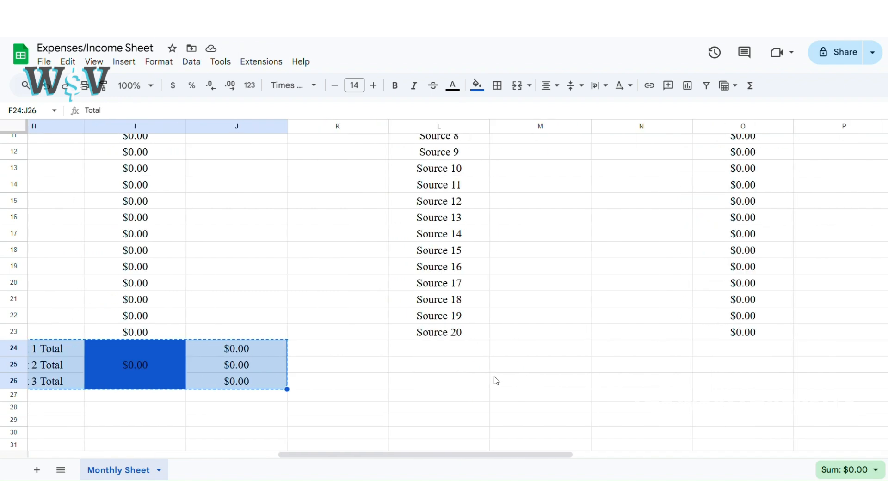
click(480, 351)
key(ctrl+v)
scroll(473, 363, up, 4)
click(476, 204)
scroll(481, 222, down, 5)
double_click(532, 274)
double_click(541, 342)
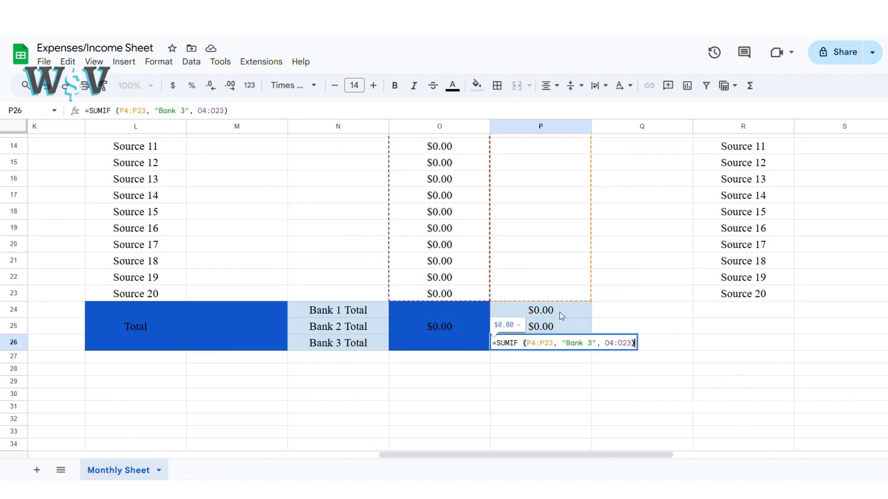
click(558, 309)
Step: Copy the Income total block A24:D26 to R24:U26 below the Taxes list and check its SUMIF formula in U25
scroll(560, 314, right, 6)
scroll(561, 317, up, 4)
scroll(560, 313, down, 3)
scroll(560, 314, left, 15)
drag(104, 379, 382, 398)
key(ctrl+c)
scroll(382, 398, right, 14)
click(532, 375)
key(ctrl+v)
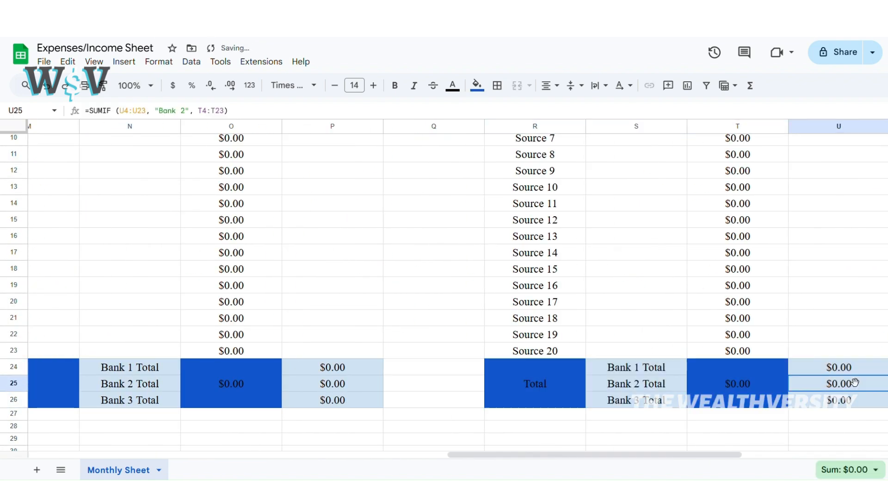
double_click(850, 383)
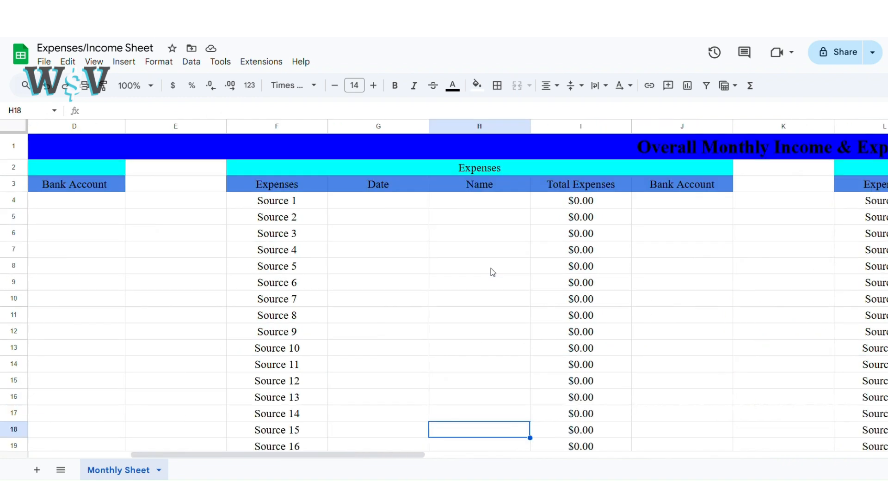
Step: Enter the section title Subscriptions in A28 below the Income total block
scroll(490, 271, right, 3)
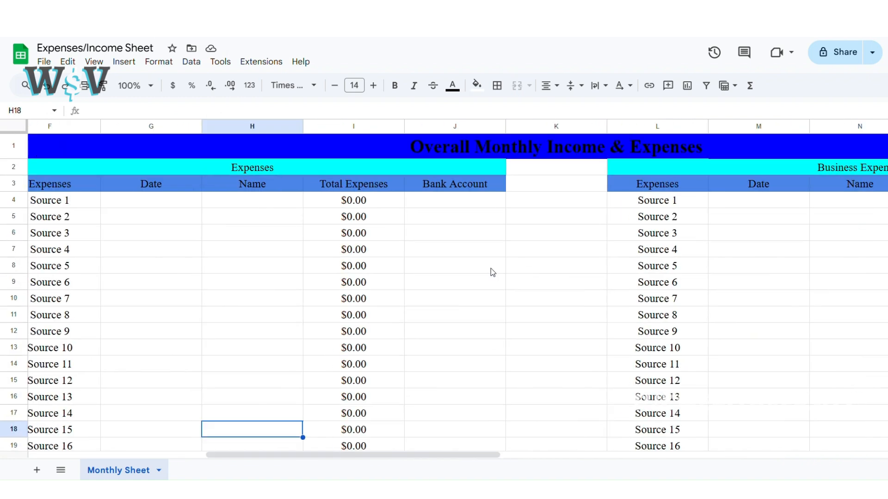
scroll(277, 286, down, 5)
scroll(88, 297, left, 5)
click(64, 283)
text(Subscriptions)
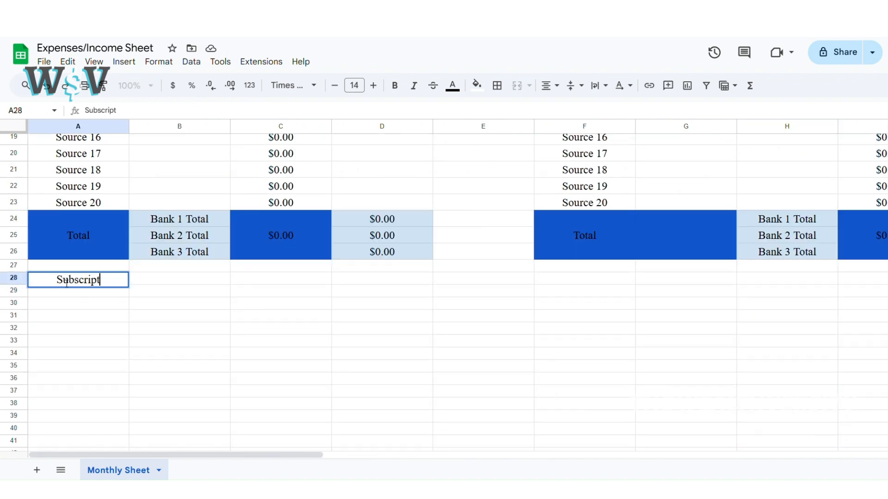
key(Return)
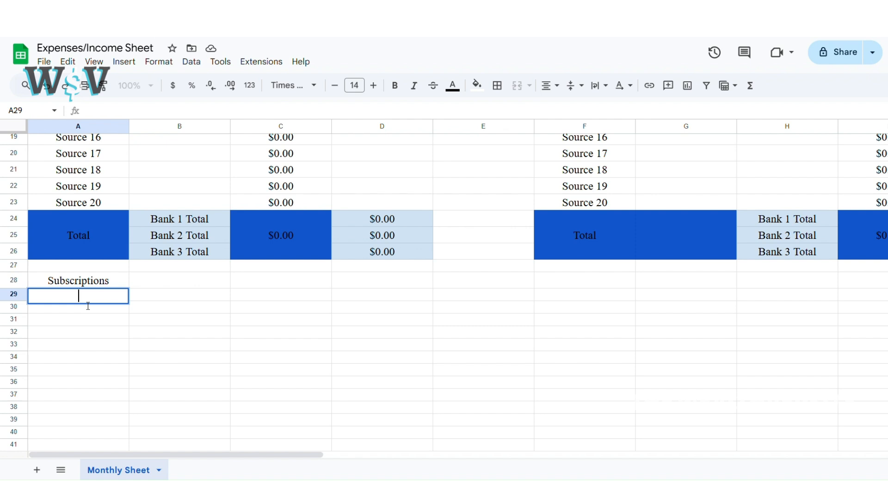
Step: Enter the headers Subscription, Name, Bank Account Used and Subscription Plan (Monthly, Annually, etc) in A29:D29
text(Sub)
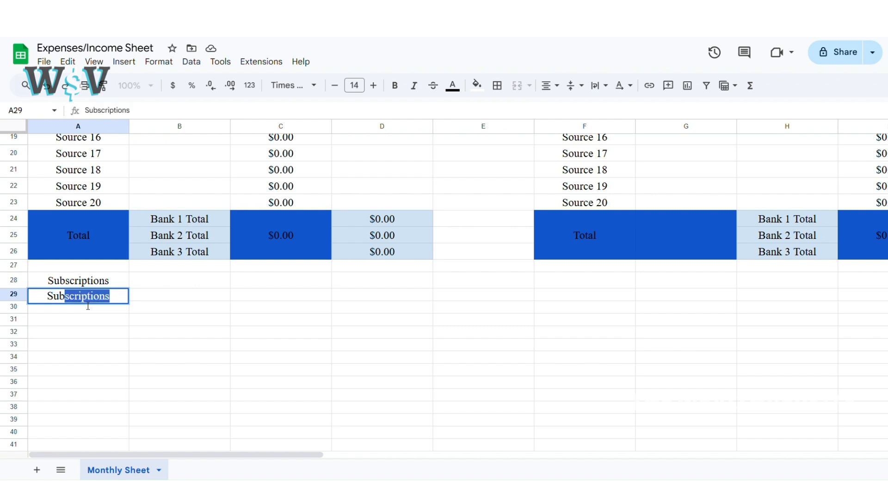
text(scriptions)
key(Tab)
text(Name)
key(Tab)
text(Bank)
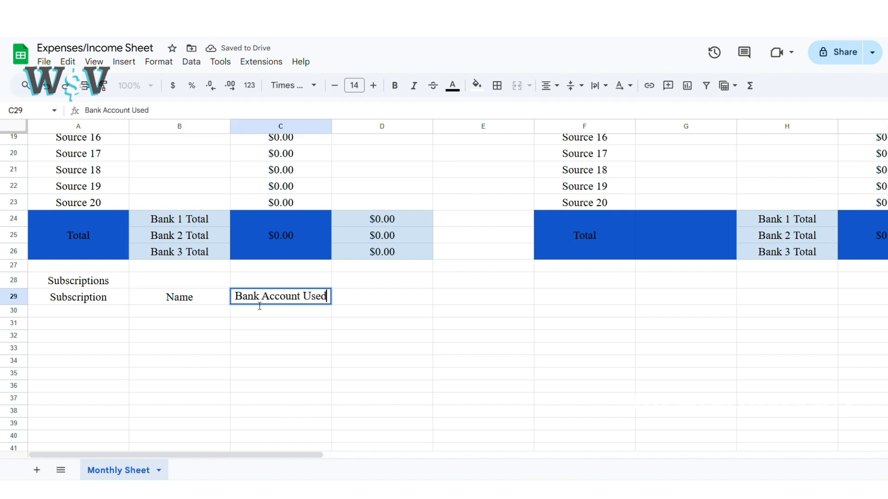
key(Tab)
text($)
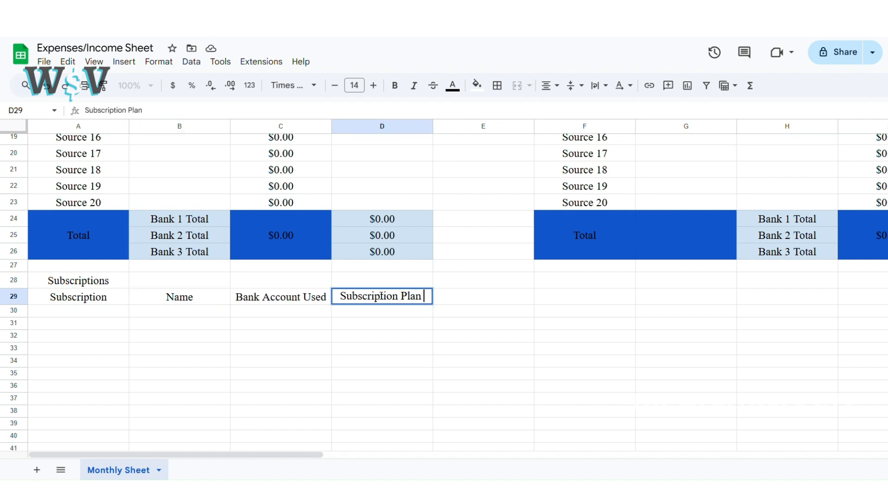
text(, etc))
key(Return)
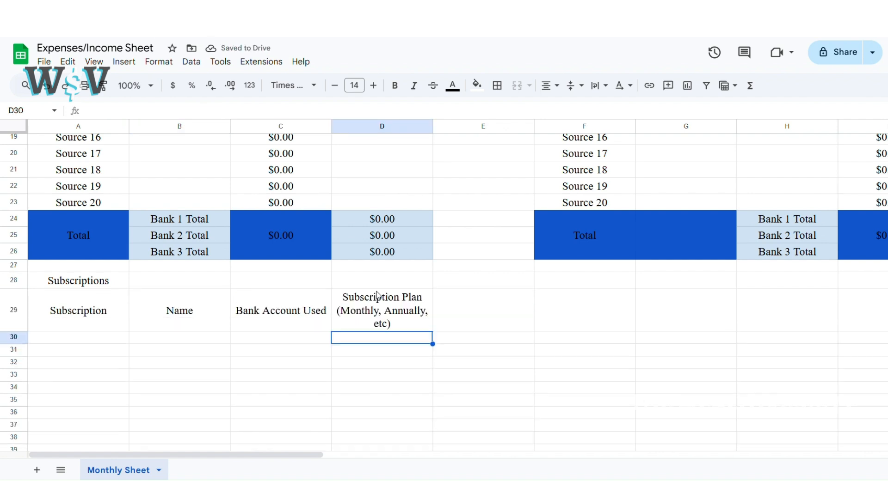
Step: Add the headers Subscription Start Date in E29 and Total Subscription Cost in F29
click(508, 287)
double_click(514, 304)
text(Subscription Start Date)
key(Return)
click(580, 315)
text(Tot)
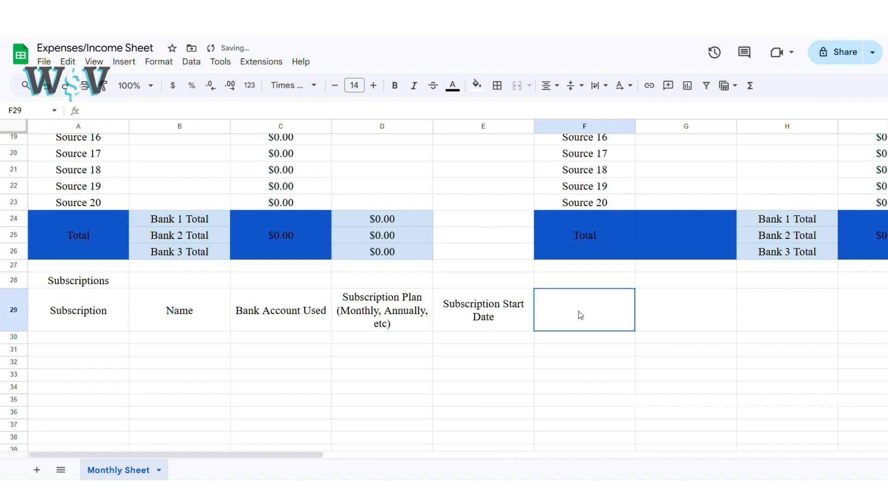
text(al Subscription Cost)
Step: Fill the Subscriptions title row A28:F28 with cyan and the header row A29:F29 with cornflower blue
drag(78, 281, 585, 280)
click(477, 85)
click(549, 140)
drag(78, 311, 554, 319)
click(477, 85)
click(559, 141)
Step: Merge A28:F28 so the Subscriptions title spans all six header columns
drag(79, 281, 585, 281)
click(519, 88)
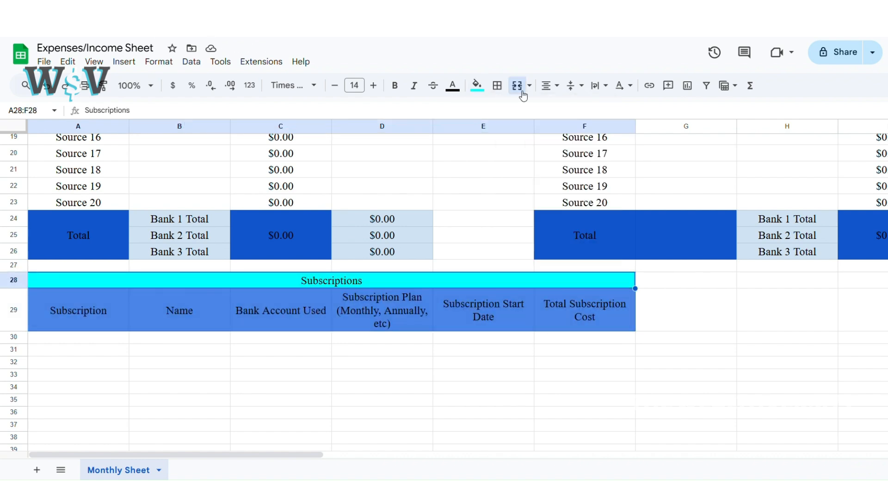
click(406, 243)
Step: Copy the labels Source 1 to Source 10 from A4:A13 to A30:A39 below the Subscription header
scroll(407, 244, up, 6)
drag(92, 184, 106, 331)
key(ctrl+c)
scroll(106, 330, down, 7)
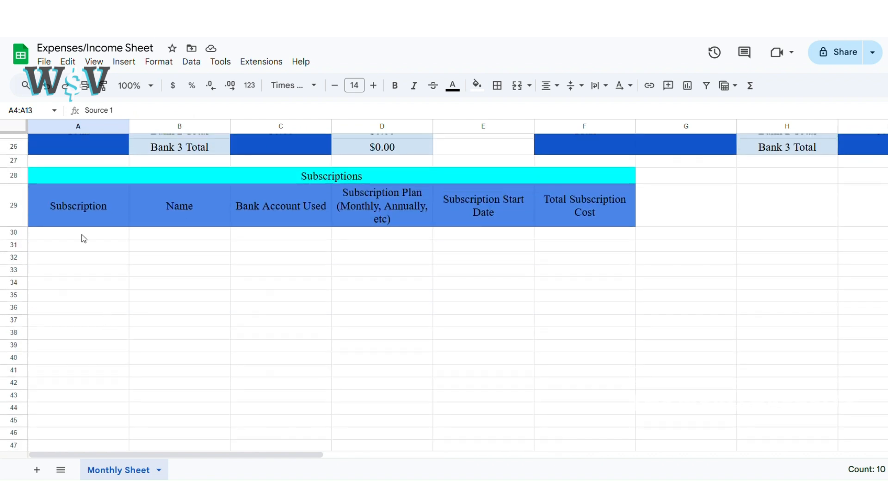
key(ctrl+v)
click(228, 286)
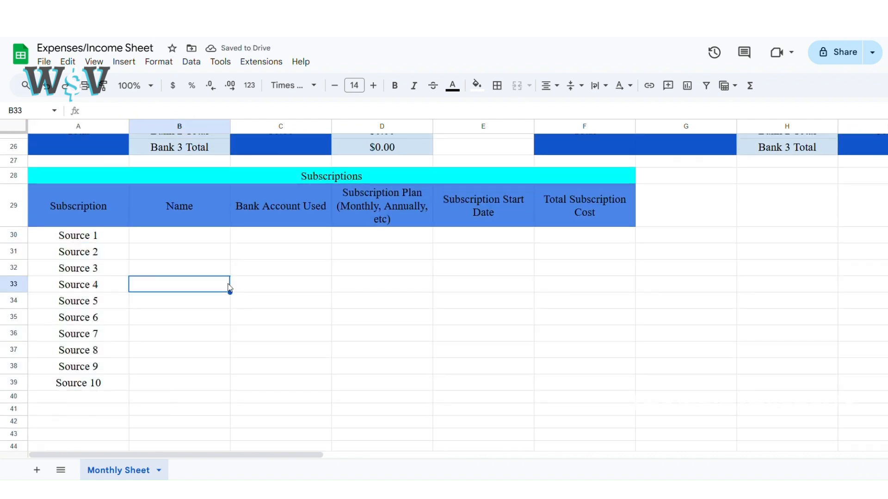
Step: Copy the labels Source 11 to Source 20 from the Income list to A40:A49
scroll(92, 235, up, 6)
drag(92, 236, 109, 387)
key(ctrl+c)
scroll(74, 341, down, 7)
click(83, 357)
key(ctrl+v)
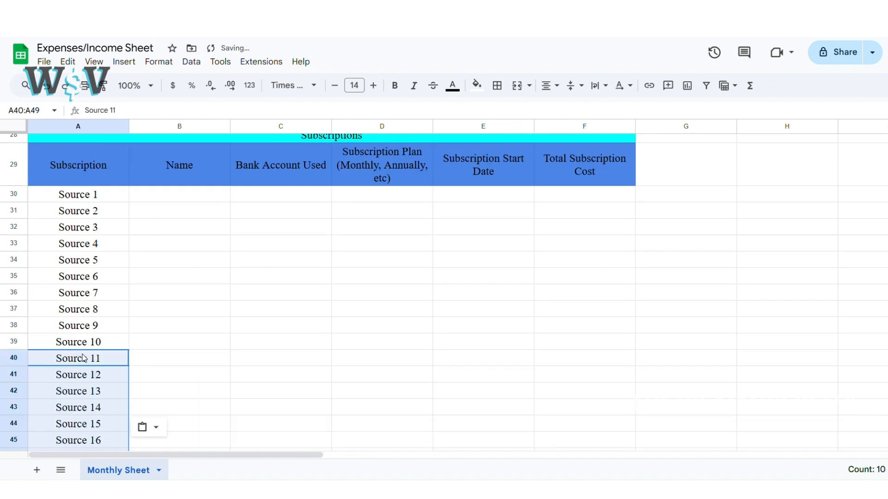
click(141, 347)
Step: Copy the Income total block A24:D26 to A50:D52 directly below the Subscriptions list
scroll(142, 350, up, 4)
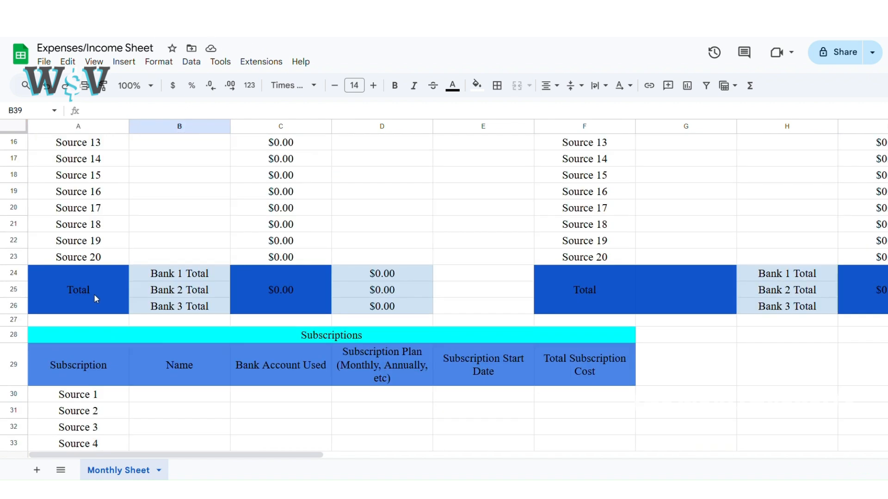
drag(93, 294, 365, 299)
key(ctrl+c)
scroll(63, 417, down, 6)
scroll(63, 418, down, 3)
click(74, 320)
key(ctrl+v)
Step: Shift the bank labels, sum and bank totals of the Subscriptions total block to D50:F52 and extend the blue Total cells across B50:C52
scroll(324, 323, right, 2)
click(274, 294)
scroll(259, 309, left, 2)
scroll(190, 334, up, 4)
scroll(189, 393, down, 3)
drag(185, 391, 571, 420)
click(92, 409)
drag(128, 430, 278, 423)
Step: Clear the duplicate Total text from the blue cells B50:B52 and C50:C52
click(216, 415)
key(BackSpace)
double_click(304, 406)
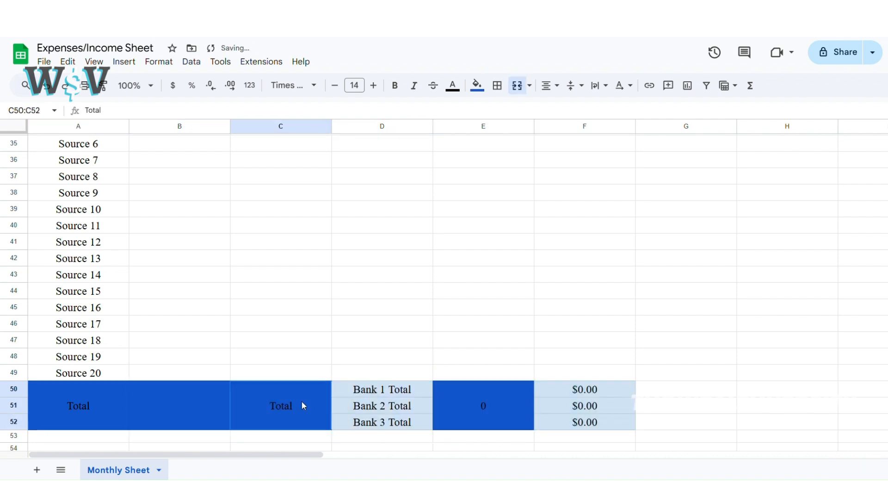
key(BackSpace)
key(BackSpace)
key(BackSpace)
key(BackSpace)
key(BackSpace)
Step: Copy the $0.00 amounts from C4:C23 to F30:F49 below Total Subscription Cost
click(488, 416)
scroll(487, 416, down, 1)
scroll(488, 416, up, 5)
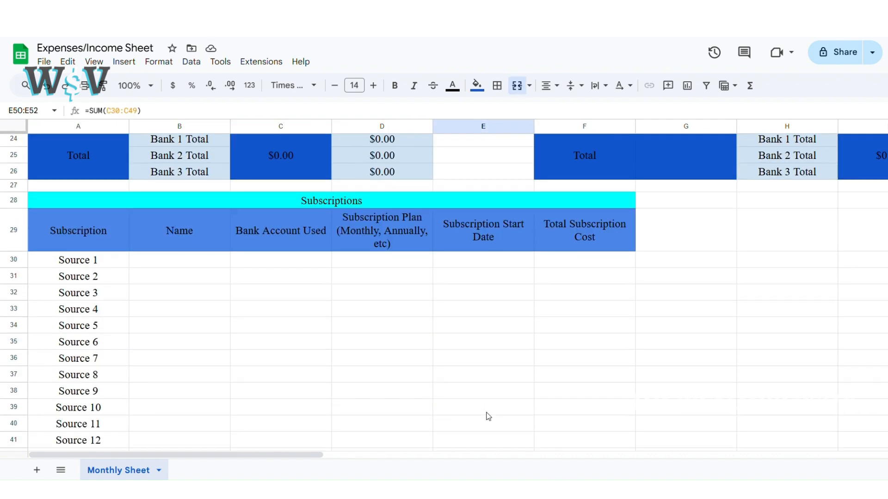
scroll(560, 258, up, 7)
scroll(279, 421, down, 5)
drag(280, 200, 280, 241)
key(ctrl+c)
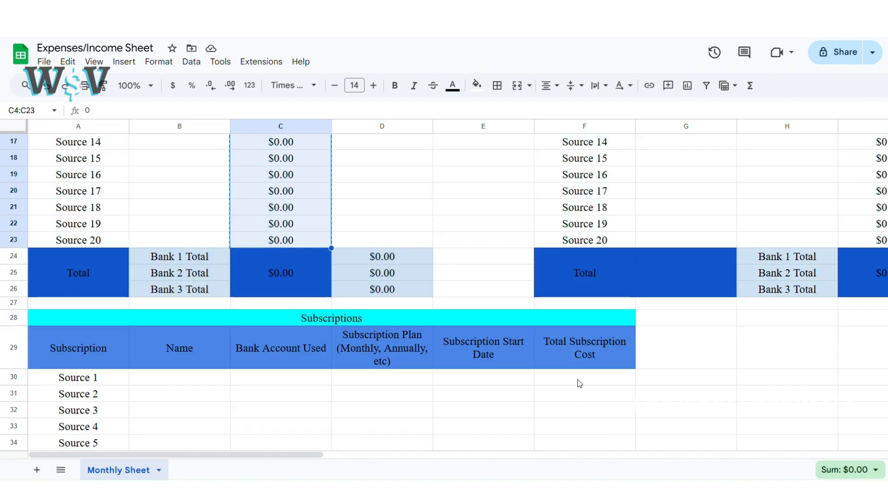
click(582, 381)
key(ctrl+v)
Step: Edit the range of the SUM formula in the Subscriptions total cell E50:E52
scroll(585, 252, down, 6)
click(499, 305)
scroll(610, 319, up, 4)
scroll(610, 319, down, 5)
scroll(610, 319, right, 1)
double_click(454, 327)
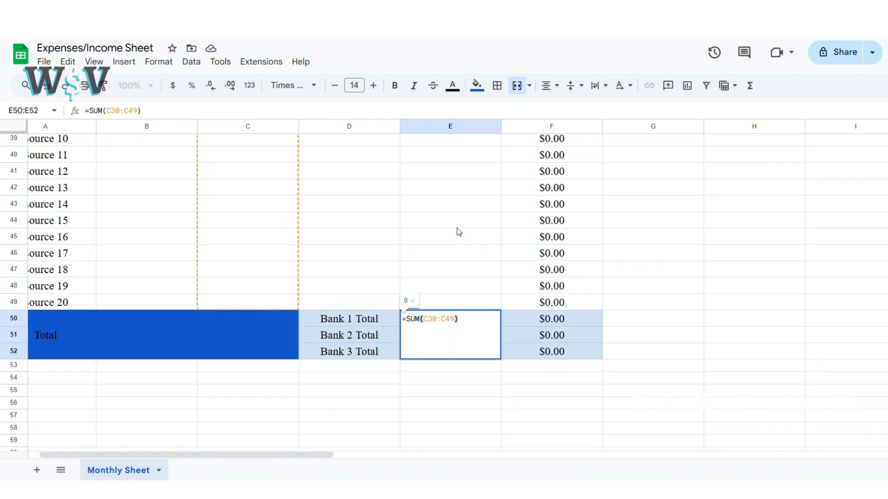
scroll(454, 327, up, 5)
drag(451, 224, 445, 346)
click(750, 86)
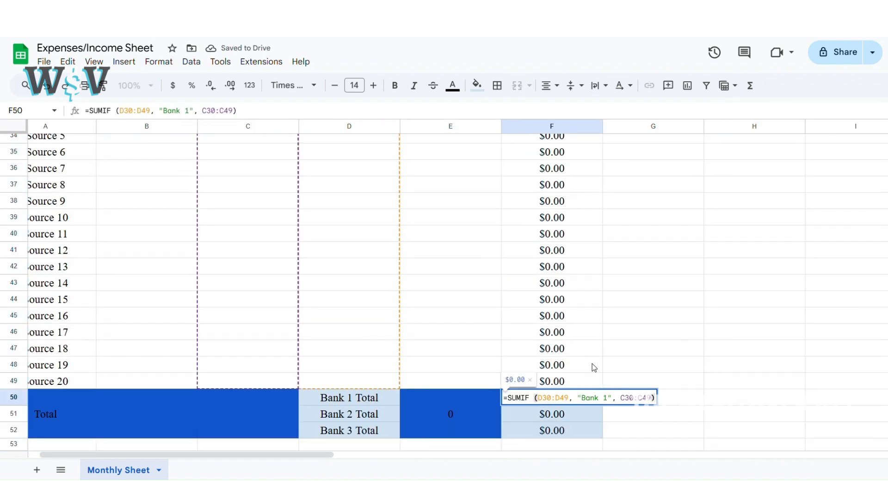
Step: Change the criteria range of the "Bank 1" SUMIF formula in F50 to C30:C49
scroll(547, 405, up, 3)
click(543, 403)
key(BackSpace)
text(C)
scroll(360, 379, down, 2)
click(557, 404)
key(Delete)
text(C)
Step: Change the sum range of the SUMIF formula in F50 to F30:F49 and enter the formula
click(624, 404)
key(BackSpace)
text(F)
click(642, 403)
key(BackSpace)
text(F)
key(Return)
Step: Copy the F50 formula text into F51 and F52 with the criteria "Bank 2" and "Bank 3"
triple_click(553, 352)
triple_click(554, 369)
key(ctrl+v)
click(608, 369)
text(2)
key(Return)
triple_click(567, 403)
key(ctrl+v)
click(609, 403)
key(BackSpace)
text(3)
key(Return)
Step: Enter the title Month Bank 1 Overall Total in H28, beside the Subscriptions section
scroll(610, 409, up, 12)
scroll(611, 409, right, 4)
scroll(611, 409, left, 5)
scroll(610, 408, down, 10)
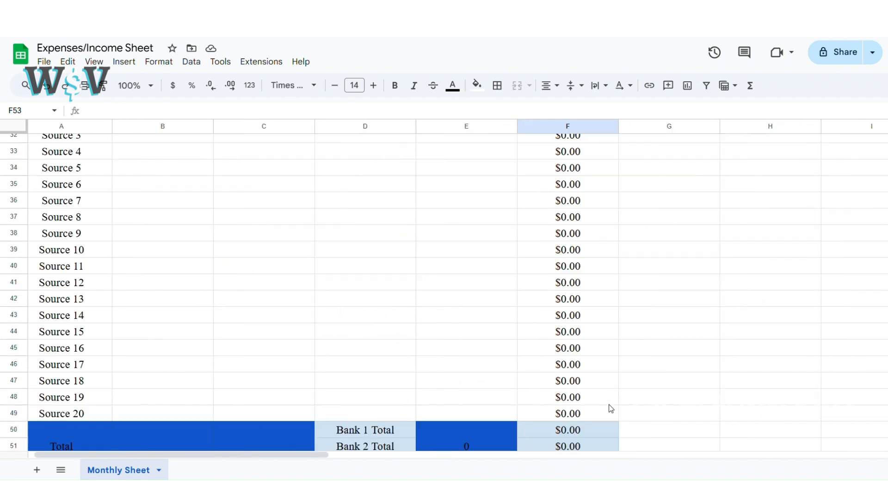
scroll(611, 409, up, 3)
click(464, 176)
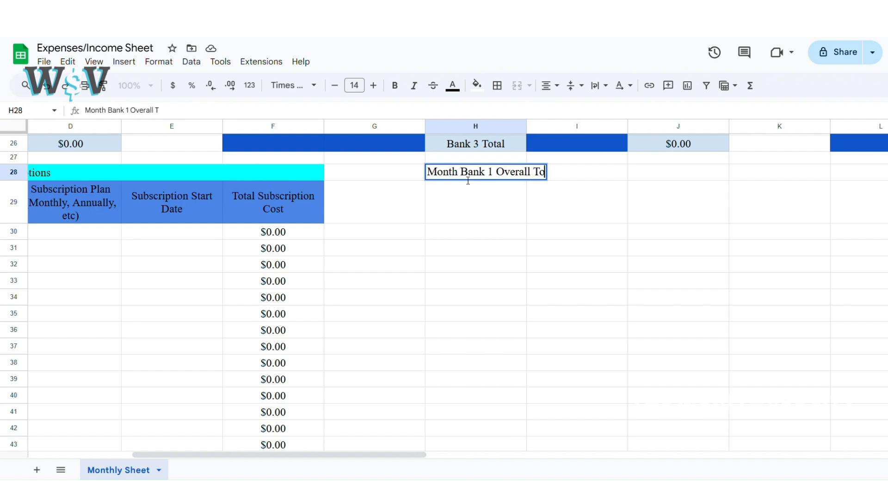
key(Return)
Step: Enter the headers Income, Expenses, Business Expenses, Taxes and Subscriptions in H29:L29
text(Income)
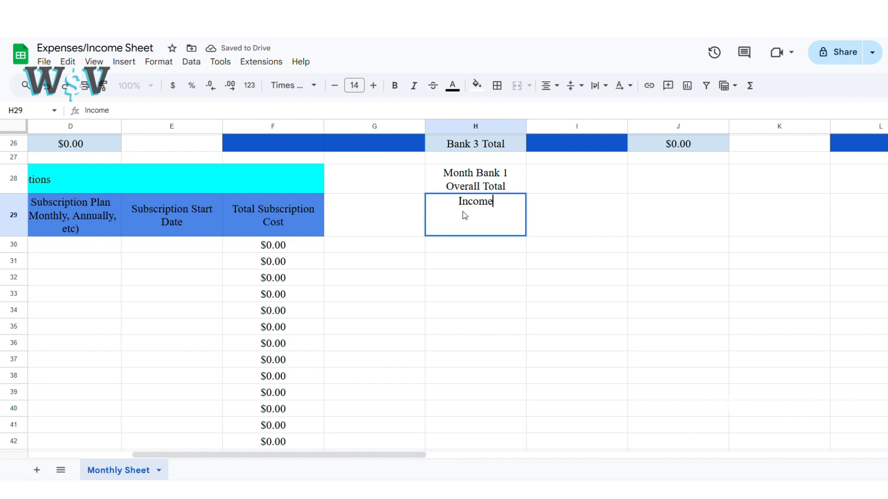
key(Tab)
scroll(464, 214, right, 4)
text(Expenses)
key(Tab)
text(Business Expenses)
key(Return)
click(593, 216)
text(Taxes)
key(Tab)
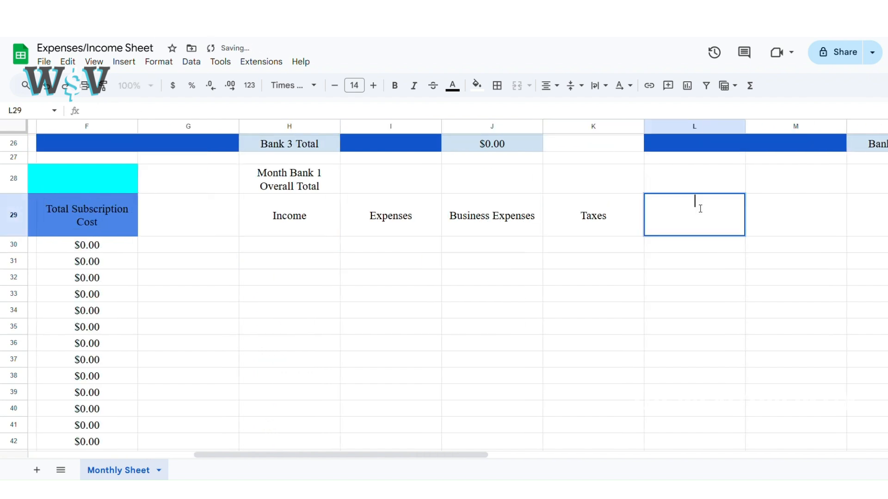
text(Subscriptions)
key(Return)
Step: Merge the Month Bank 1 Overall Total title across H28:L28 and fill it with dark cornflower blue 1
drag(289, 178, 694, 178)
click(517, 86)
click(476, 85)
click(559, 193)
click(523, 200)
Step: Fill the header cells H29:L29 with light cornflower blue 2
drag(398, 202, 689, 202)
click(476, 85)
click(559, 167)
click(296, 202)
click(477, 85)
click(296, 202)
click(476, 85)
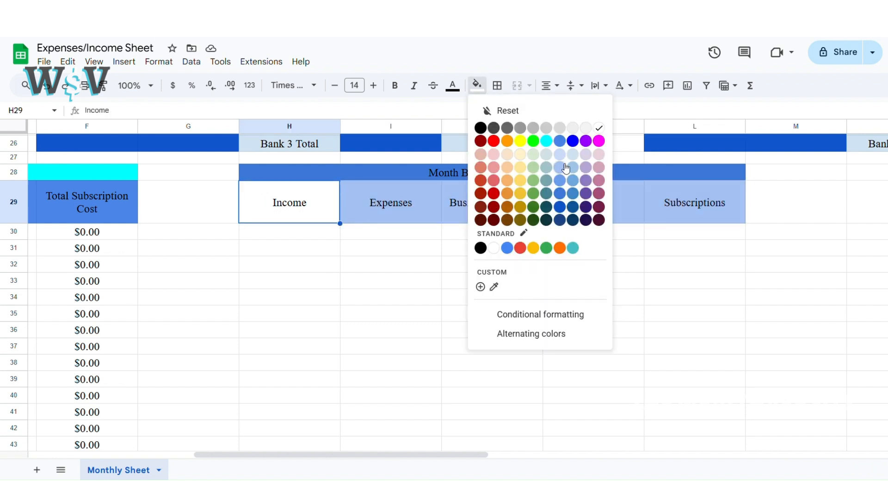
click(560, 168)
click(594, 157)
Step: Copy the $0.00 amount from F30 to H30 and fill it across to L30
click(93, 233)
key(ctrl+c)
click(294, 231)
key(ctrl+v)
drag(339, 239, 693, 234)
Step: Link the Bank 1 Income amount in H30 to the income total with =D24
double_click(290, 237)
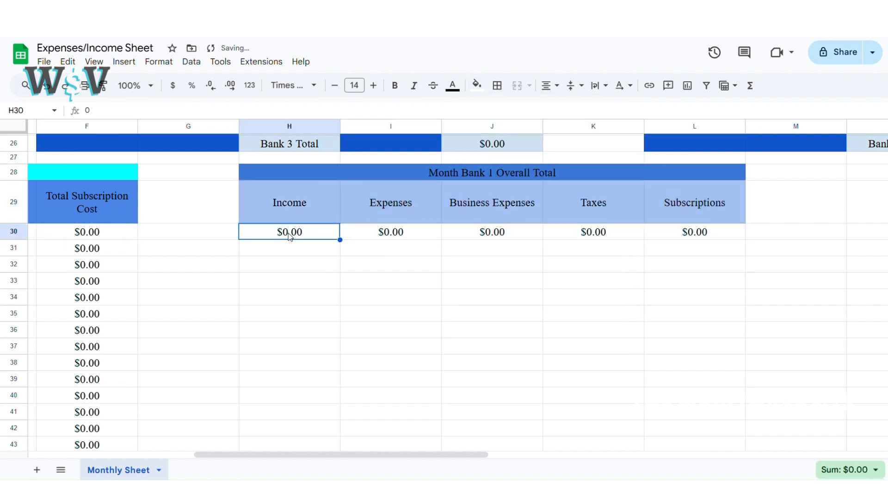
scroll(339, 293, left, 2)
scroll(333, 287, right, 2)
click(298, 265)
double_click(297, 234)
scroll(296, 298, left, 5)
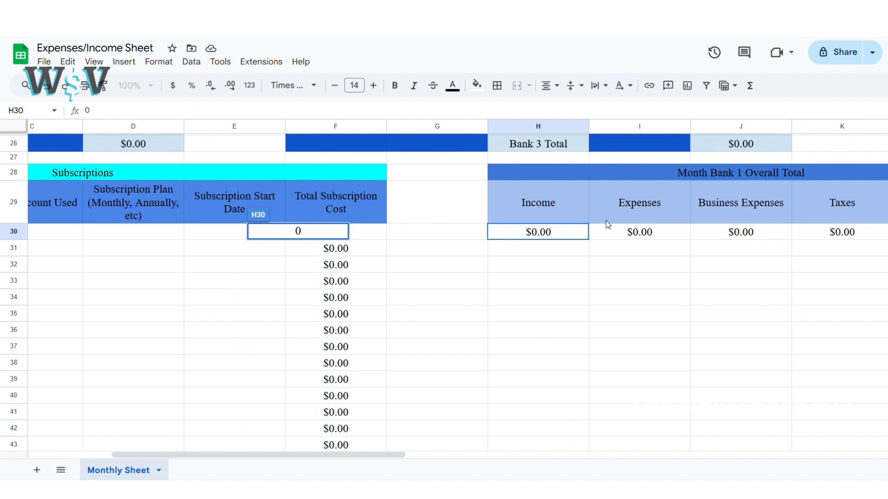
scroll(212, 141, up, 1)
scroll(211, 140, left, 1)
key(BackSpace)
text(=D24)
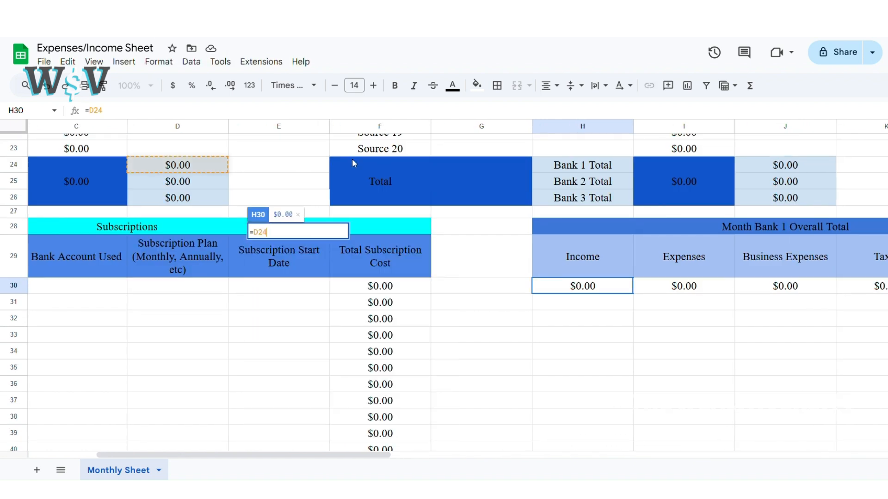
key(Return)
Step: Link the Bank 1 Expenses amount in I30 to the expenses total with =J24
scroll(765, 366, right, 6)
click(406, 301)
click(382, 290)
key(BackSpace)
text(=J24)
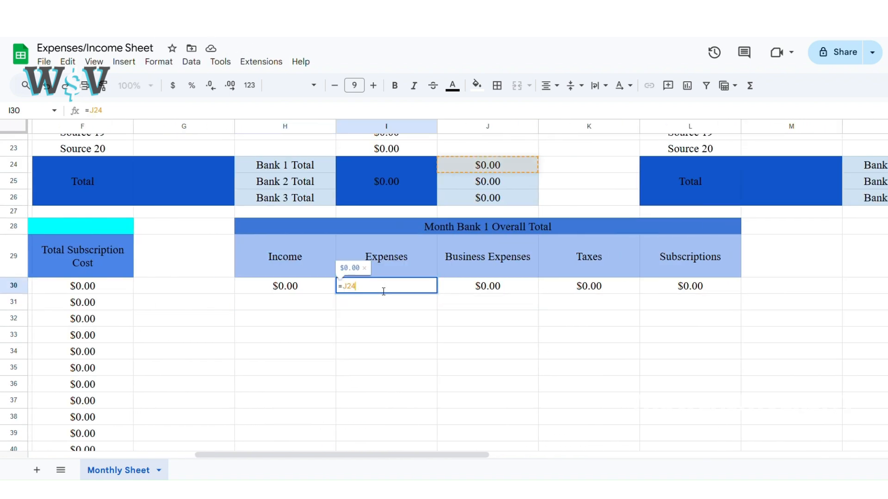
Step: Link the Bank 1 Business Expenses amount in J30 to the Bank 1 total in P24
click(467, 292)
key(BackSpace)
text(=)
scroll(474, 297, right, 4)
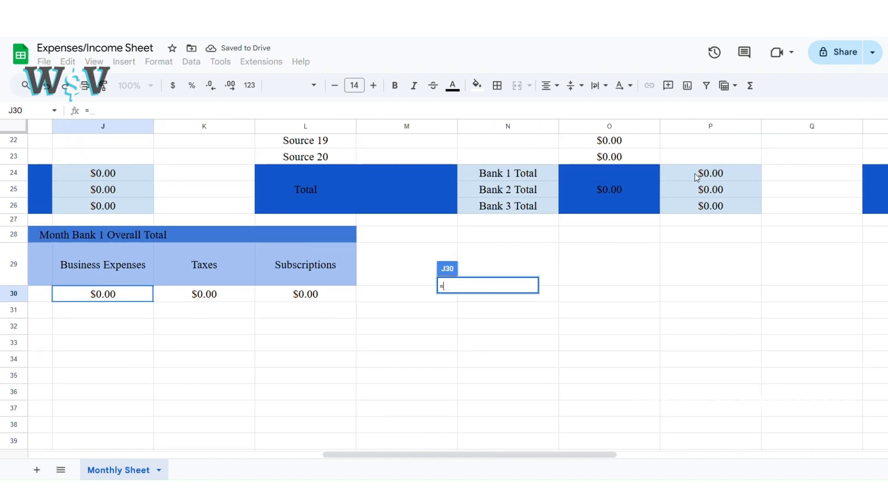
click(697, 178)
key(Return)
Step: Link the Bank 1 Taxes amount in K30 to the Bank 1 total in U24
triple_click(211, 295)
scroll(826, 251, right, 4)
scroll(828, 252, left, 6)
text(U24)
key(Return)
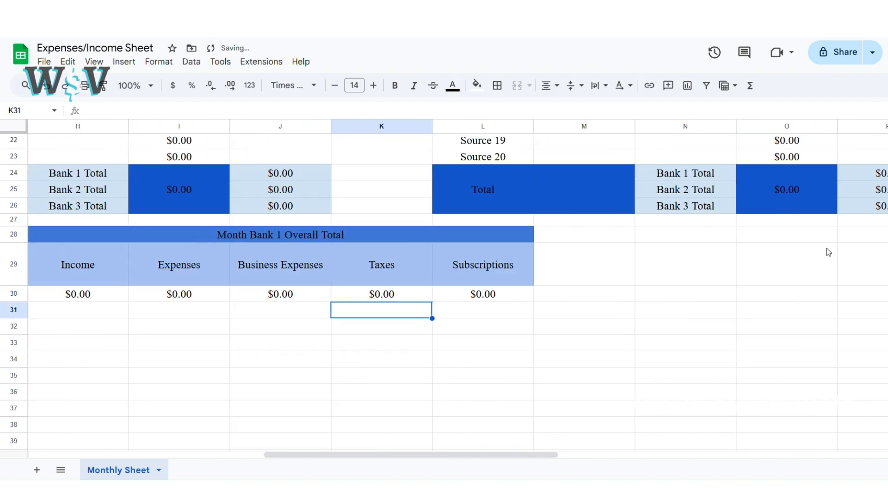
Step: Link the Bank 1 Subscriptions amount in L30 to the subscription total with =F50
scroll(827, 250, down, 5)
scroll(504, 303, left, 8)
click(541, 361)
scroll(540, 362, up, 5)
scroll(540, 361, right, 4)
click(674, 274)
text(=F50)
key(Return)
Step: Check the Subscriptions reference in L30 and format the subscription bank total in column F as currency
double_click(673, 278)
scroll(673, 278, down, 5)
scroll(440, 377, left, 2)
scroll(440, 377, right, 4)
click(439, 376)
scroll(439, 377, left, 4)
click(69, 418)
click(173, 85)
click(190, 252)
Step: Fill the Bank 1 amount cells H30:L30 with light cyan 3
scroll(191, 254, up, 8)
scroll(447, 323, right, 15)
scroll(447, 324, down, 4)
scroll(445, 322, left, 15)
click(196, 242)
double_click(266, 239)
click(191, 259)
click(199, 240)
drag(266, 240, 591, 237)
click(477, 85)
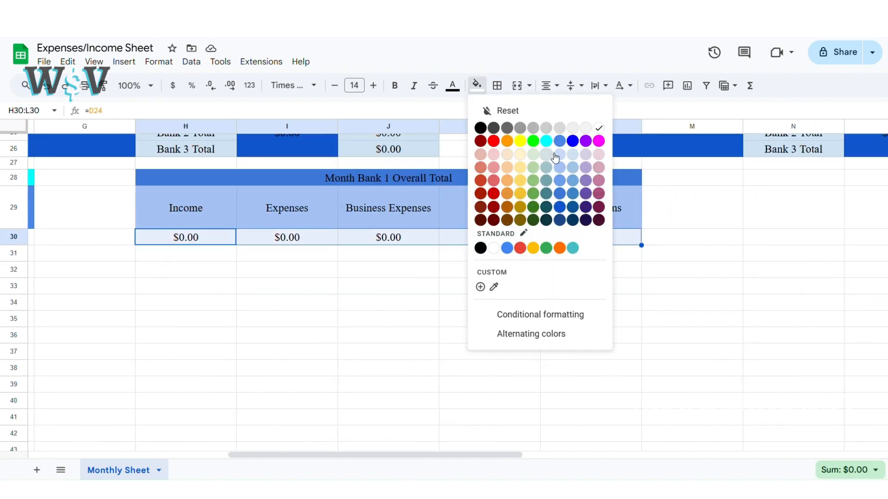
click(546, 156)
click(282, 286)
Step: Merge H31:L31 below the Bank 1 amounts and fill it with light cornflower blue 1
drag(209, 261, 564, 269)
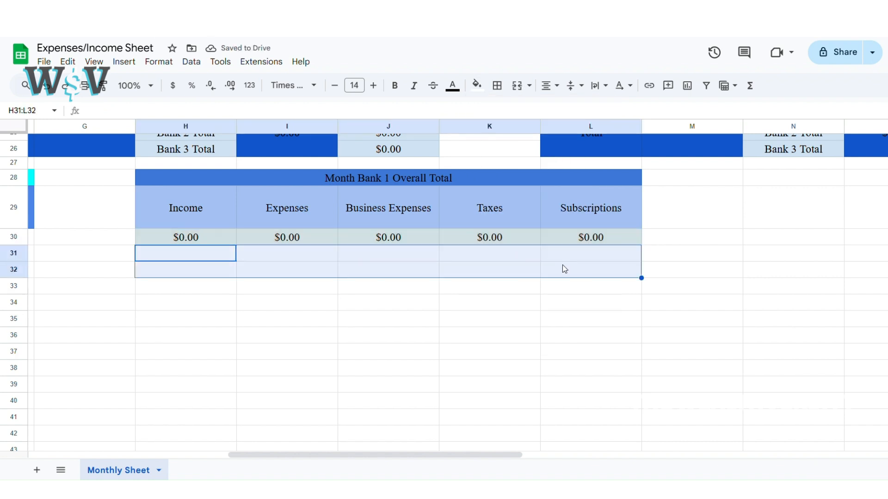
drag(230, 258, 622, 260)
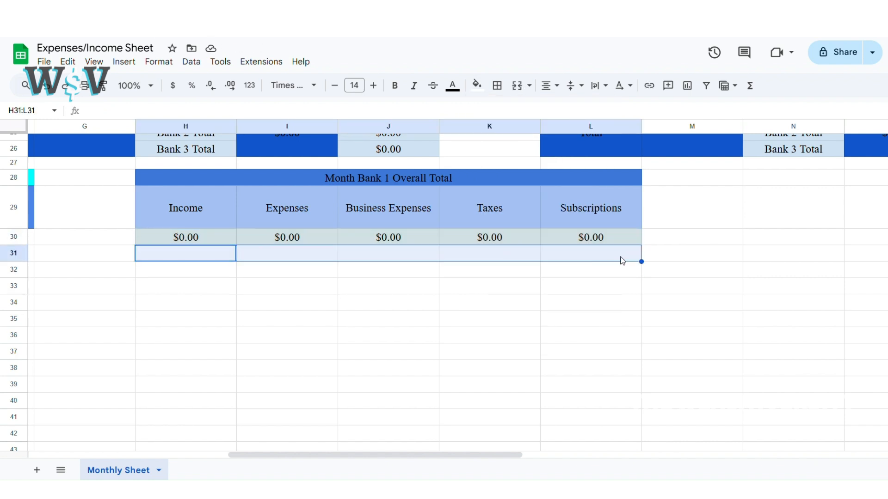
click(517, 85)
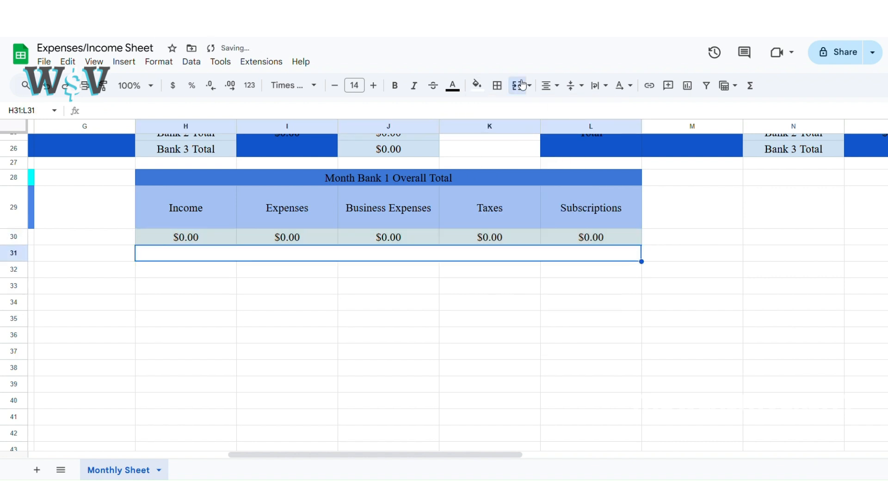
click(477, 85)
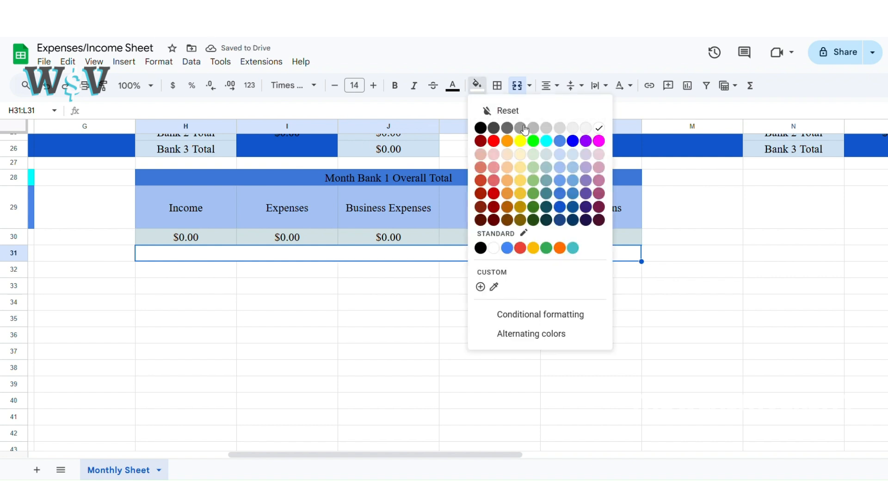
click(566, 181)
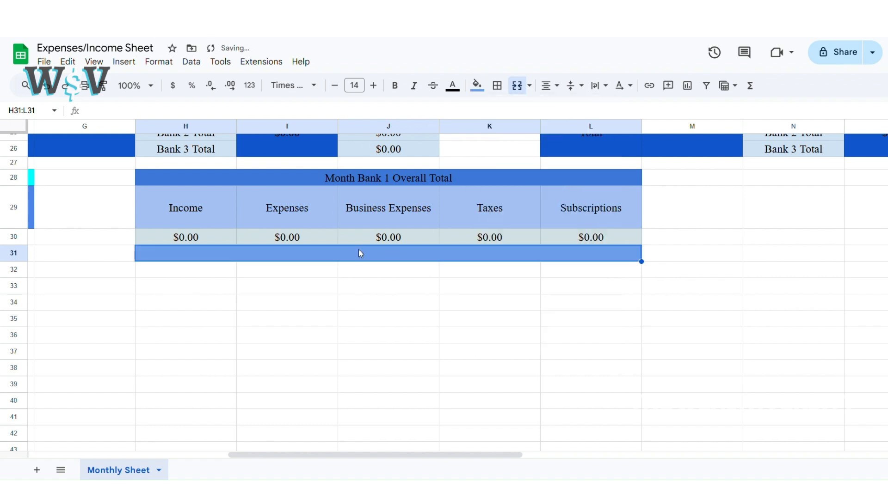
Step: Enter =(H30-(I30+J30+K30+L30)) in the merged cell H31:L31 to calculate the Bank 1 overall total
text(=)
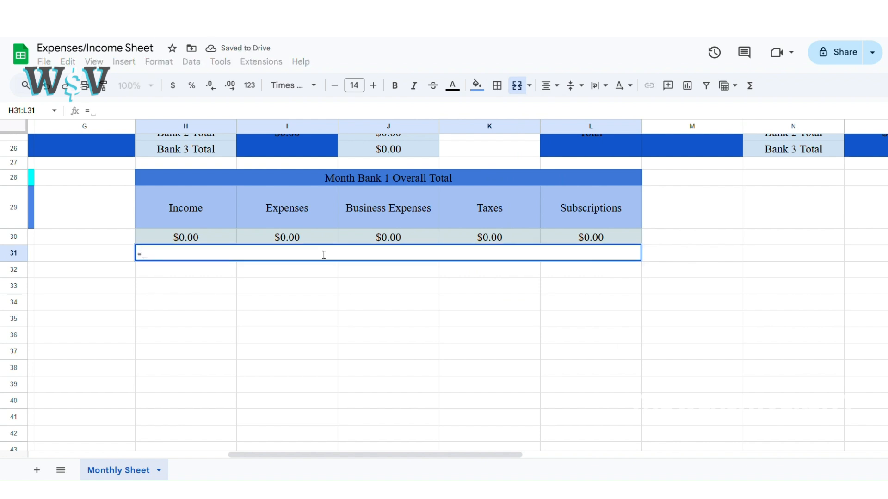
text((H30-(I30+J30+)
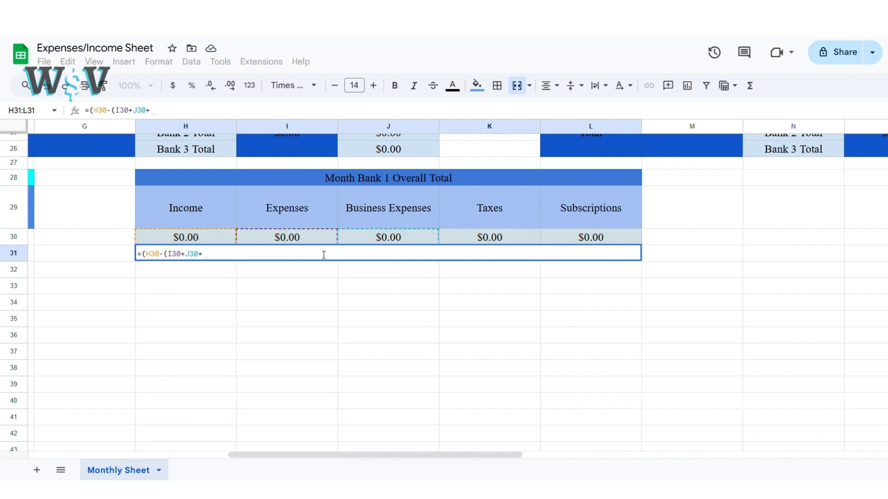
text(K30+)
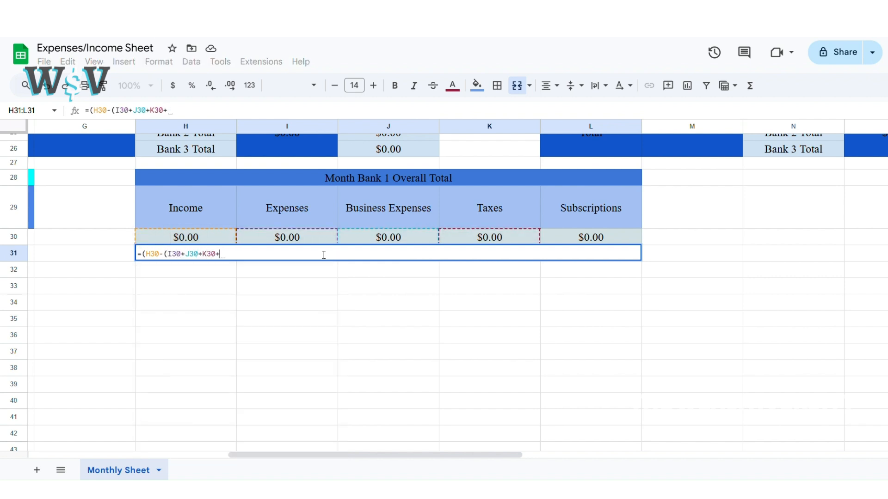
text(L30)))
key(Return)
double_click(426, 253)
Step: Copy the Bank 1 overall total block to H33 and retitle the copy Month Bank 2 Overall Total
drag(351, 179, 283, 257)
key(ctrl+c)
click(185, 285)
key(ctrl+v)
double_click(387, 256)
key(BackSpace)
text(2)
Step: Link the amounts in H35:L35 to the Bank 2 totals of their sections and check the formula in H36
double_click(187, 303)
double_click(362, 299)
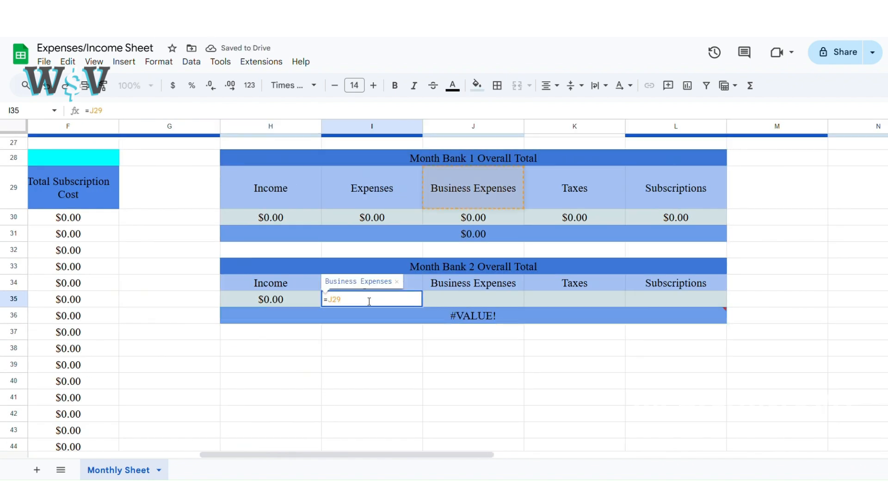
key(Return)
click(473, 341)
click(574, 342)
click(675, 342)
scroll(662, 296, down, 3)
double_click(401, 318)
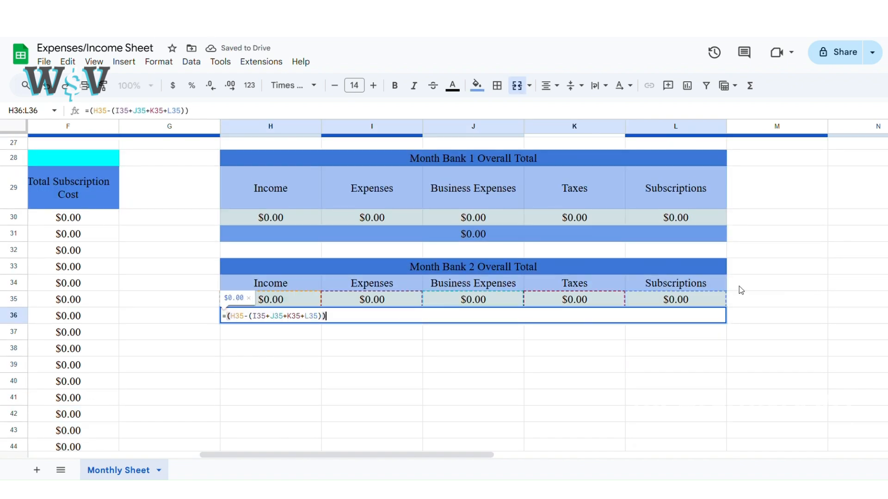
Step: Copy the Bank 2 overall total block to H38 and retitle the copy Month Bank 3 Overall Total
drag(324, 267, 306, 316)
click(288, 349)
key(ctrl+v)
double_click(291, 350)
text(3)
Step: Link the Income, Expenses, Business Expenses and Taxes amounts in H40:K40 to the Bank 3 totals in row 26
click(298, 382)
scroll(400, 273, left, 10)
scroll(590, 314, right, 8)
double_click(591, 315)
double_click(732, 319)
text(26)
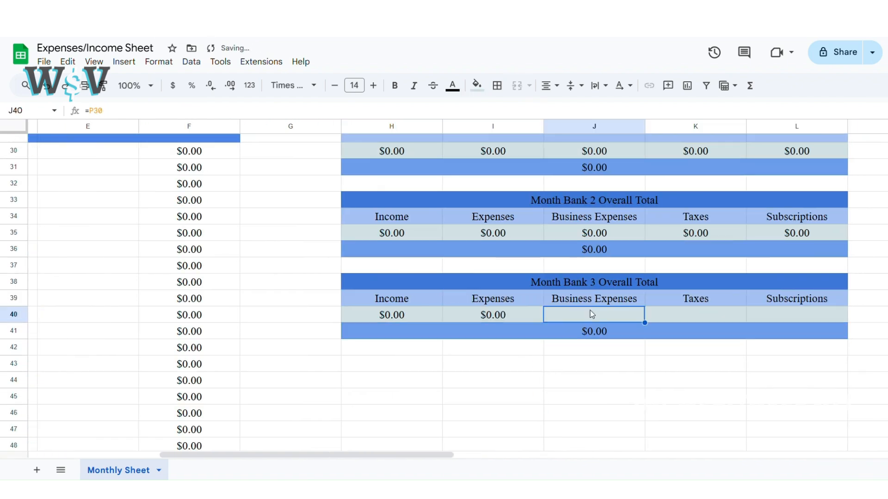
Step: Link the Bank 3 Subscriptions amount in L40 to the subscription total with =F52
click(796, 315)
text(=F)
scroll(204, 416, down, 2)
text(52)
double_click(474, 229)
click(481, 275)
Step: Enter Youtube as the name of income Source 1 with a total income of $500.00
scroll(481, 278, up, 12)
scroll(481, 277, left, 15)
scroll(481, 274, up, 8)
double_click(148, 206)
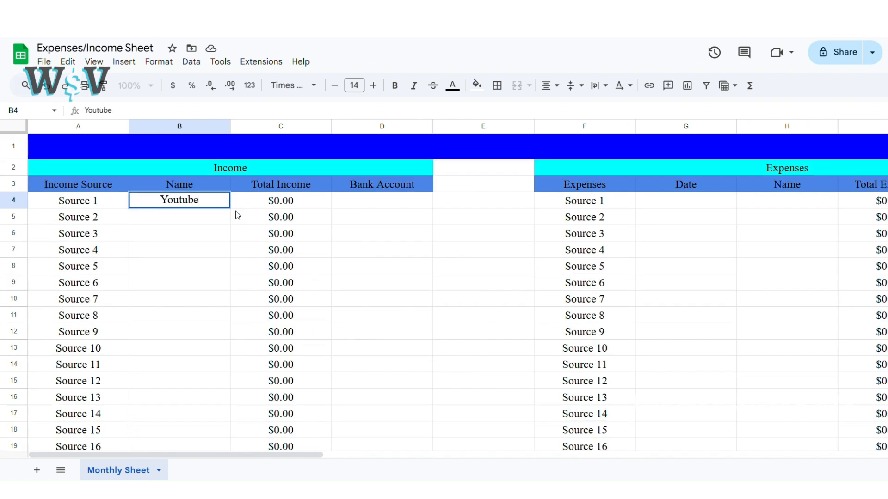
double_click(288, 202)
Step: Enter the income names Instagram, Pinterest and Freelance in B5:B7
click(180, 220)
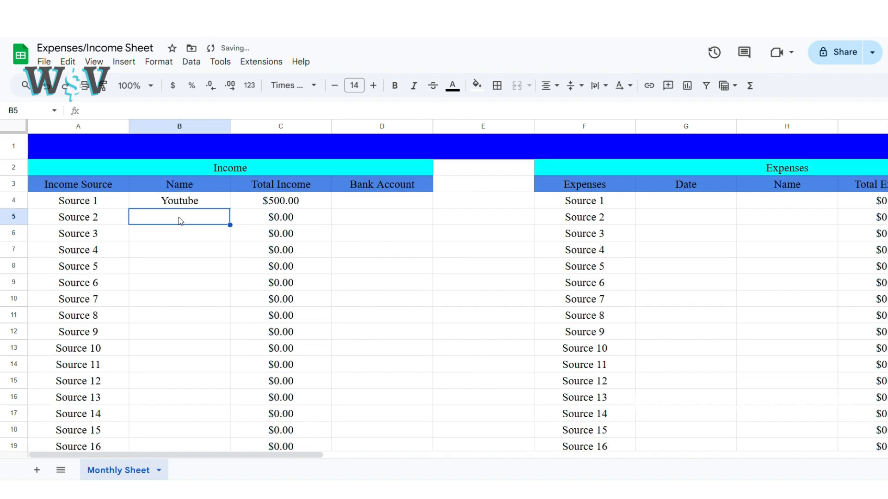
text(Instagram)
key(Return)
text(Pinterest)
key(Return)
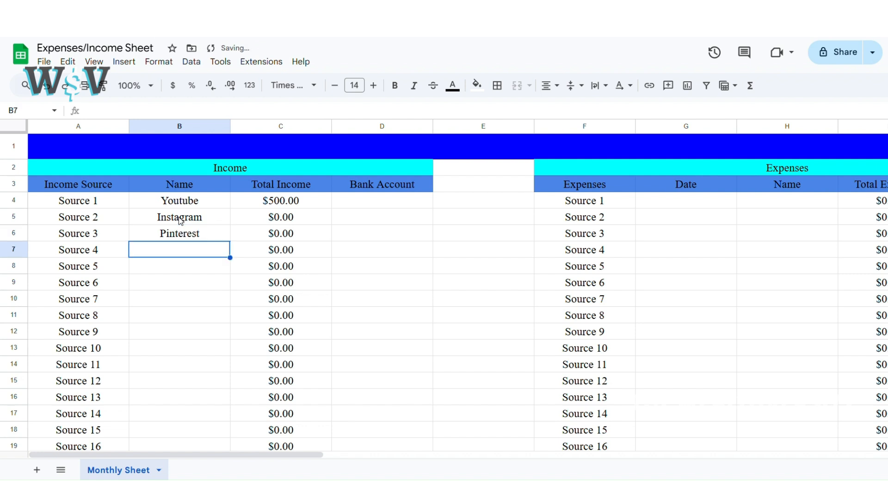
text(Freelance)
key(Return)
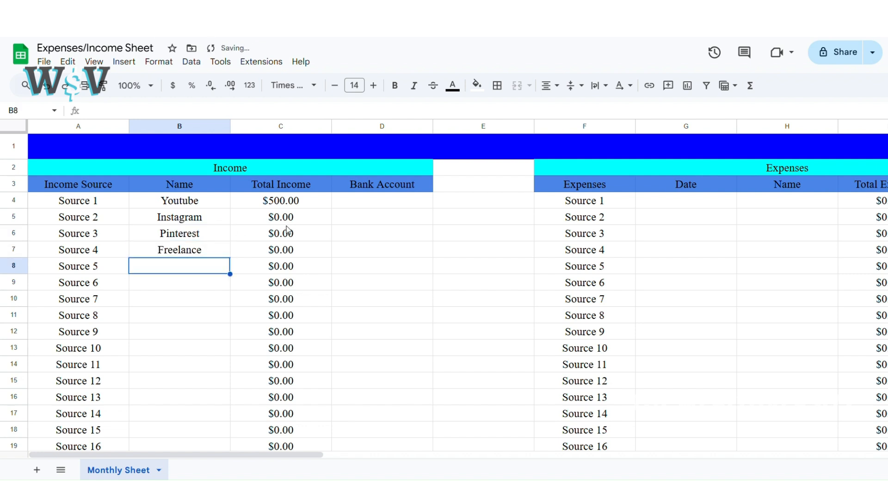
Step: Enter the total income amounts 100, 200 and 300 for Sources 2 to 4 in C5:C7
double_click(282, 218)
text(100)
click(299, 233)
text(200)
double_click(303, 250)
text(300)
key(Return)
Step: Assign Bank 1, Bank 2, Bank 3 and Bank 2 as the bank accounts of income Sources 1 to 4 in D4:D7
click(391, 199)
text(Bnak)
text( 1)
key(Return)
text(Bank 2)
key(Return)
text(Bank 3)
key(Return)
text(B)
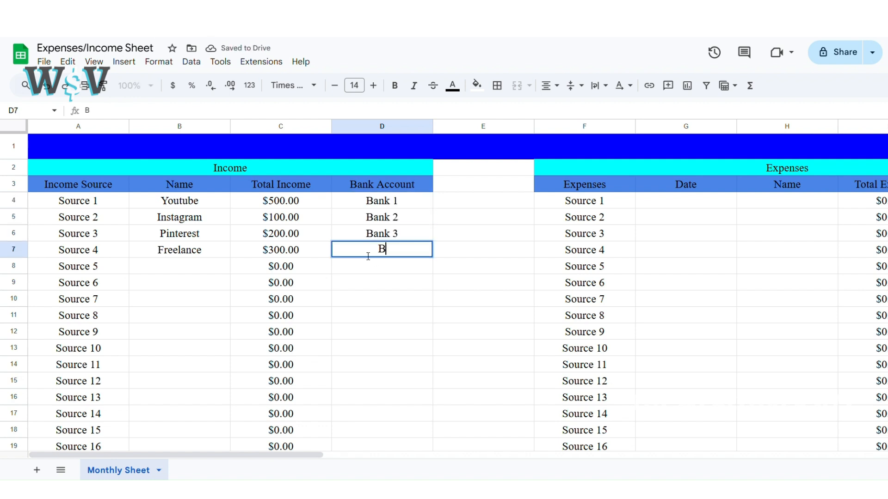
text(ank 2)
key(Return)
Step: Enter the income names Podcasts and Music for Sources 5 and 6 in B8:B9
double_click(184, 269)
text(Podcasts)
key(Return)
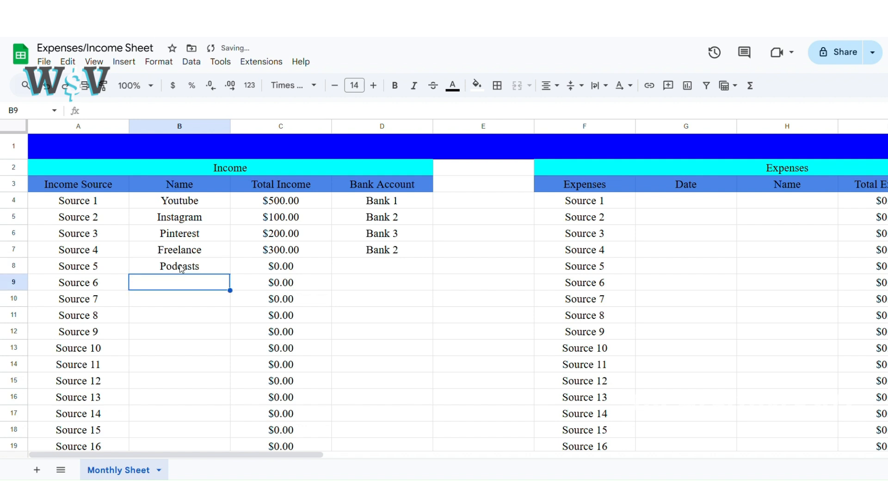
text(Music)
Step: Enter total income of 475.75 for Podcasts and 500.50 for Music in C8:C9
double_click(282, 266)
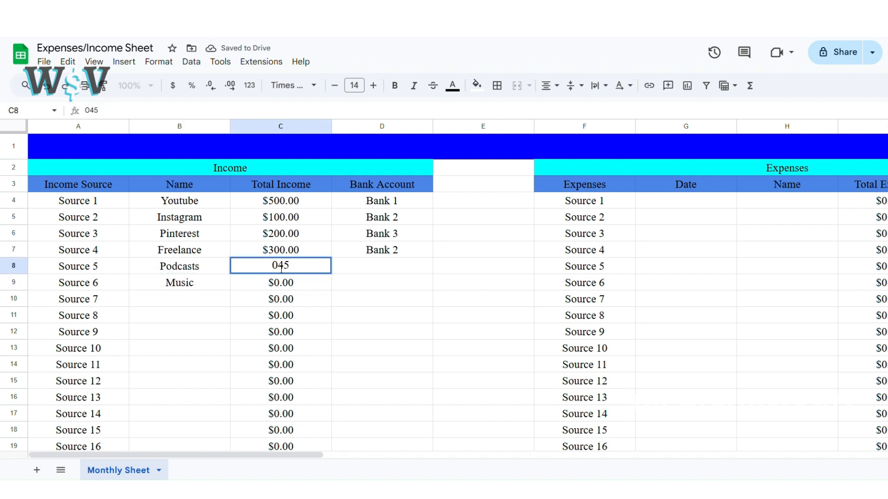
double_click(302, 289)
text(500)
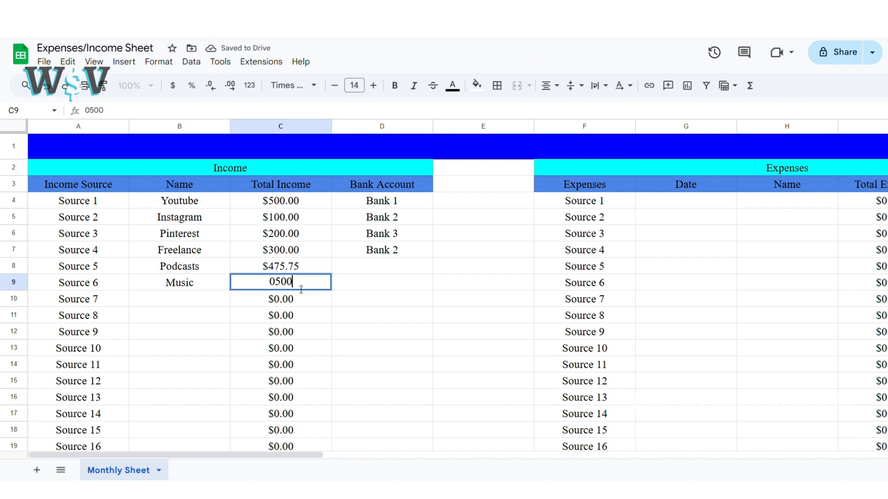
text(.50)
Step: Assign Bank 3 to the Podcasts income and Bank 1 to the Music income in D8:D9
click(389, 271)
text(Bank 3)
click(409, 286)
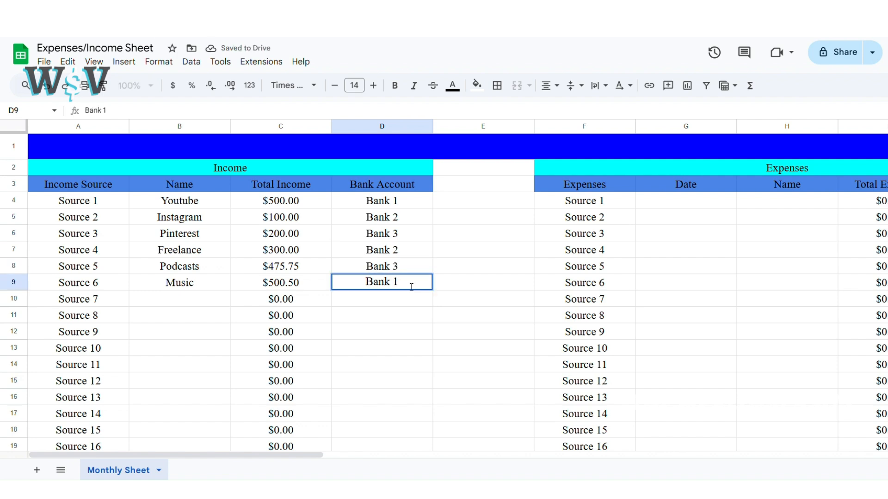
Step: Enter the first expense as Brunch, February 12, 2025, Food, 35.99, Bank 2, and rename the expenses Name heading as Category
scroll(494, 329, down, 9)
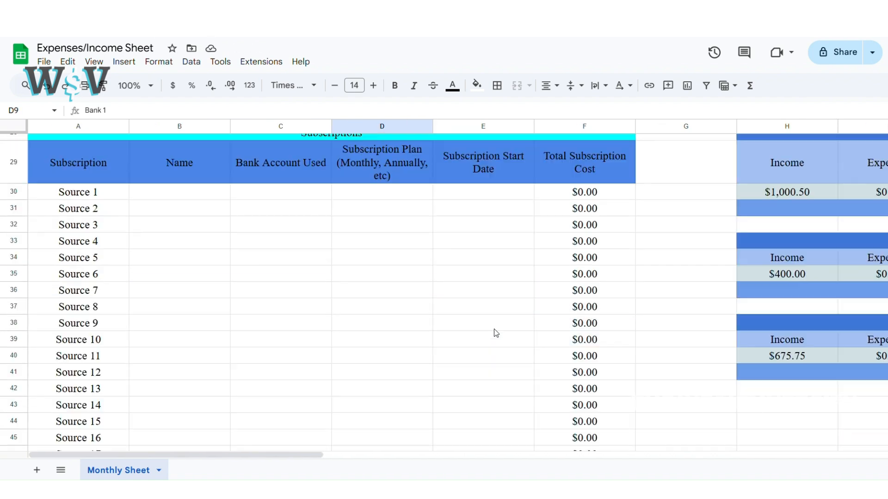
scroll(493, 328, up, 9)
scroll(493, 328, right, 8)
click(343, 199)
text(February 12, 2025)
key(Return)
text(Brunch)
click(422, 204)
text(Food)
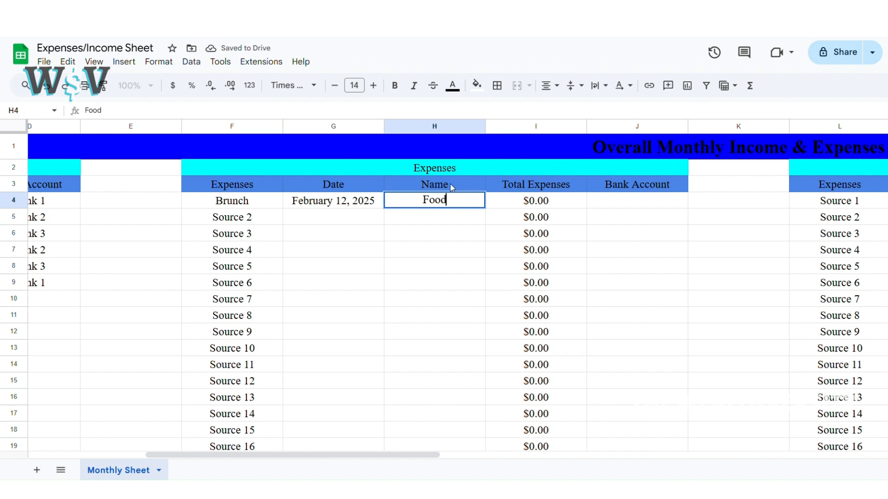
click(442, 185)
text(Category35.99)
Step: Enter Phone Bill, February 2, 2025, Bills, 40.99, Bank 3 as the second expense and Gas, February 18, 2025 as the third
click(144, 223)
text(Phone Bill)
double_click(250, 222)
text(February 2, 2025)
double_click(345, 222)
text(Bills)
double_click(468, 222)
key(BackSpace)
text(40.99)
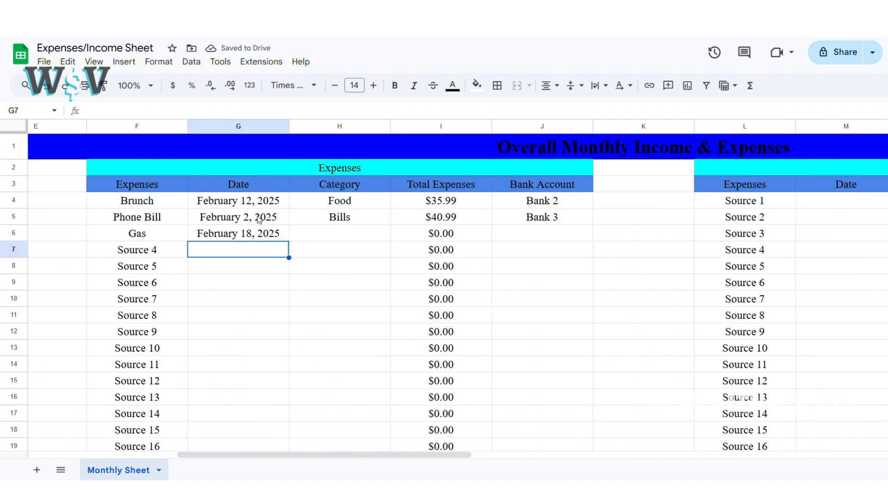
Step: Set the Gas expense's category to Transportation, its total to 100 and its bank account to Bank 1
click(360, 235)
text(Transportation)
click(453, 235)
text(100)
click(542, 234)
text(Bank 1)
Step: Date three business expenses February 1, February 2 and February 18, 2025, and name them Business Tools, Editing Software and Clothing Production
click(405, 204)
text(February 1, 2025)
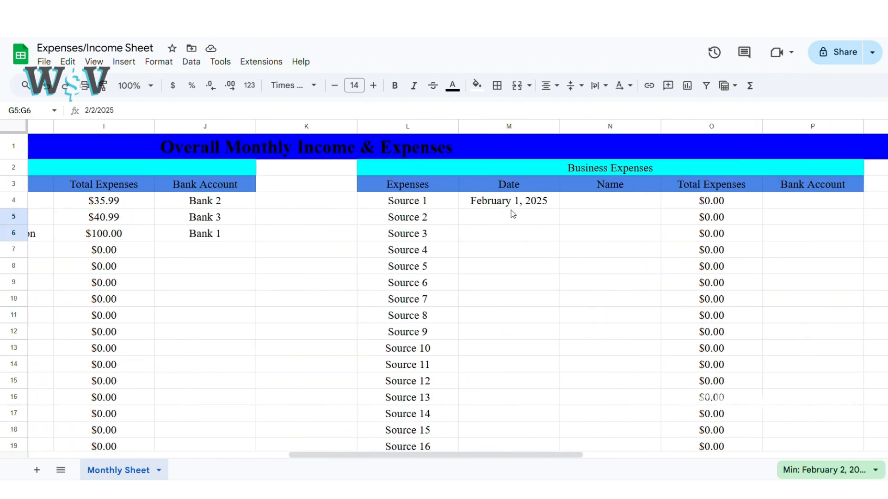
scroll(170, 234, right, 2)
click(413, 218)
text(February 2, 2025 February 18, 2025)
click(547, 203)
text(B)
Step: Enter business expense totals of 50, 75.88 and 120.55, paid from Bank 3, Bank 2 and Bank 3
click(619, 202)
text(5075.88)
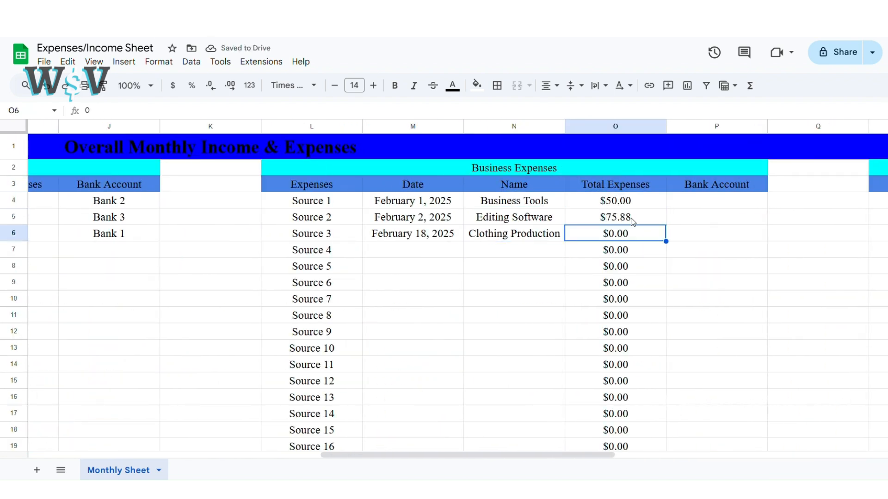
text(120.55)
click(694, 202)
text(Bank 3Bank2)
Step: Copy the income names, amounts and bank accounts in B4:D9 into the Taxes table starting at S4
scroll(298, 205, left, 8)
scroll(298, 205, left, 8)
drag(179, 200, 382, 282)
key(ctrl+c)
scroll(381, 283, right, 20)
click(418, 214)
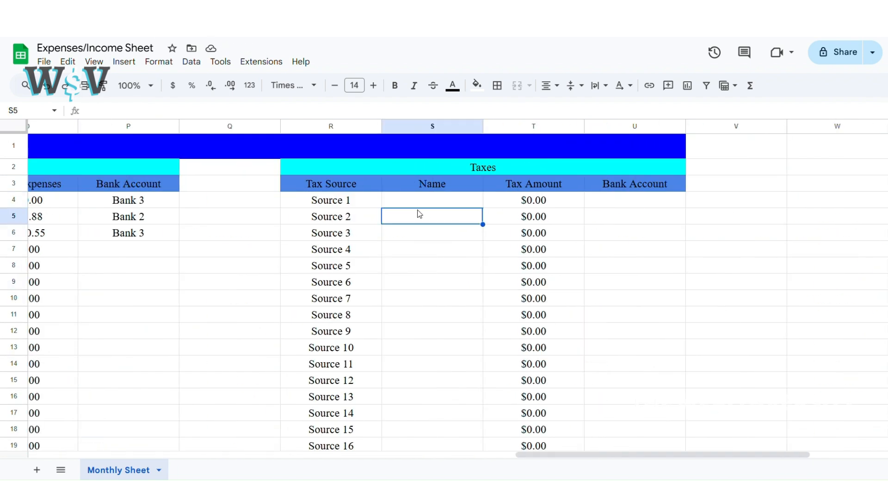
click(421, 201)
key(ctrl+v)
Step: Replace the amounts in the Taxes table with the tax amount for each of the six income sources
double_click(538, 202)
text(1260)
scroll(565, 231, down, 8)
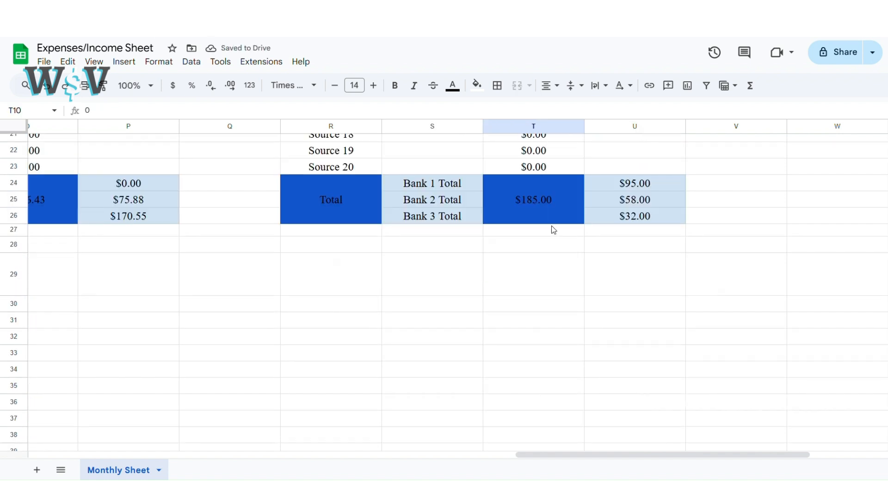
Step: Add subscriptions Netflix (Bank 1, Monthly, February 21, 2025, 14.99) and Apple Music (Bank 3, Annually, April 3, 2020, 121.89)
text(Netflix Bank 1 Monthly February 21, 2025 $14.99)
double_click(163, 275)
text(Apple Music Bank 3 Annually)
double_click(479, 278)
text(April 3, 2020121.89)
Step: Add Youtube Premium as the third subscription with Bank 1, Monthly, December 7, 2023 and a cost of 20
double_click(171, 216)
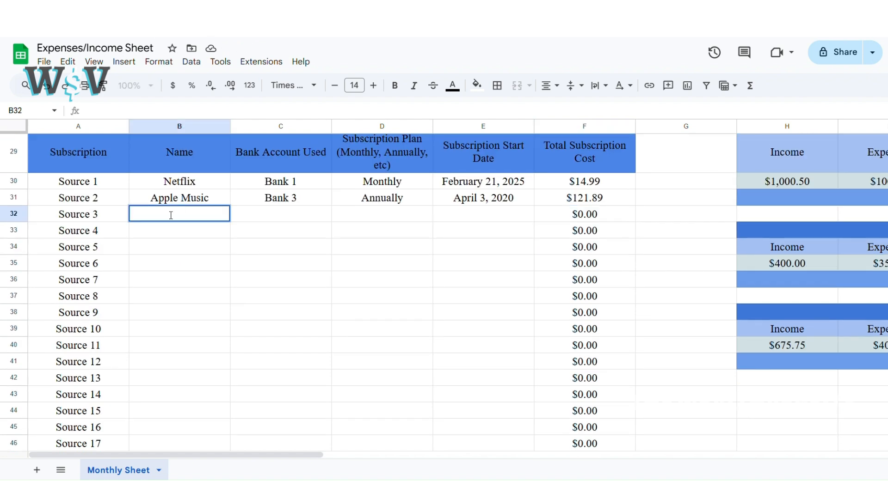
text(Youtube PremiumBank 1MonthlyDecember 7, 202320)
key(Return)
Step: Correct the overall subscription total formula in E50 to =SUM(F30:F49)
scroll(595, 219, down, 5)
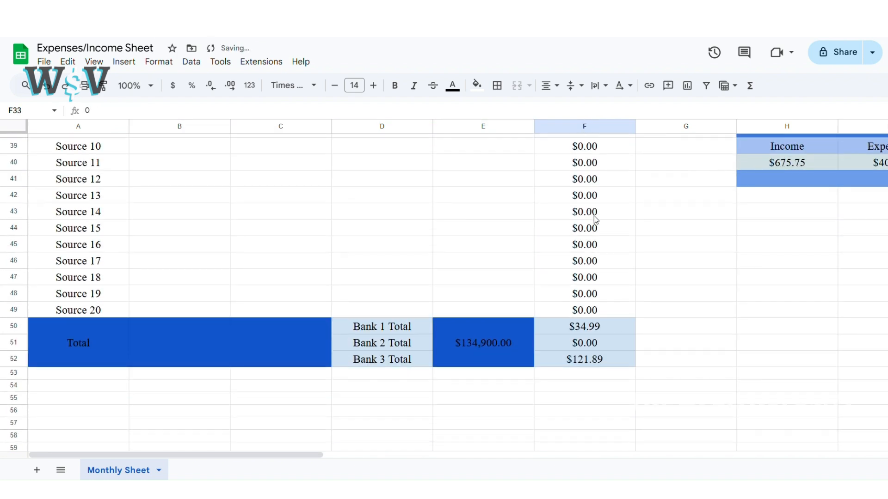
scroll(467, 374, up, 4)
scroll(467, 374, down, 4)
double_click(501, 322)
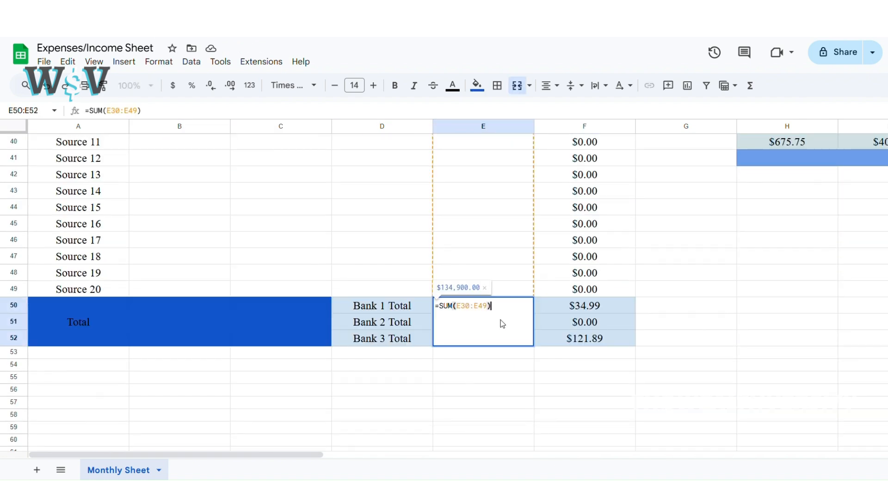
scroll(547, 275, up, 12)
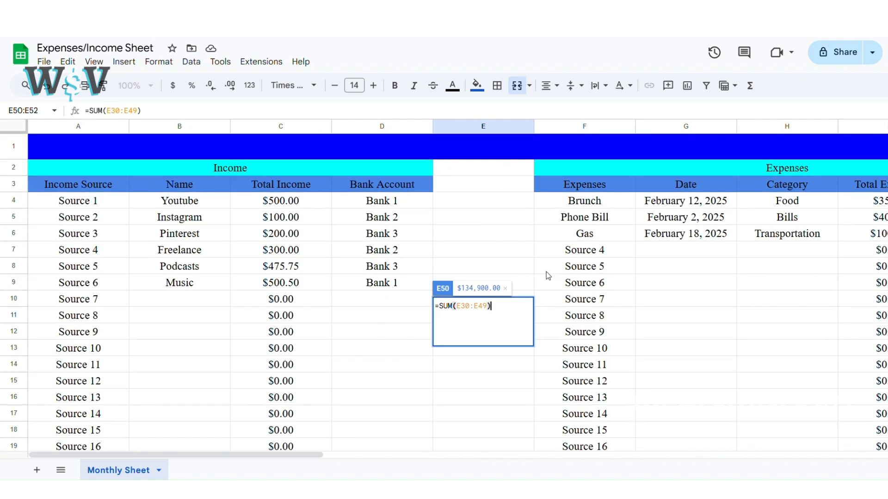
scroll(547, 275, down, 8)
scroll(548, 276, down, 4)
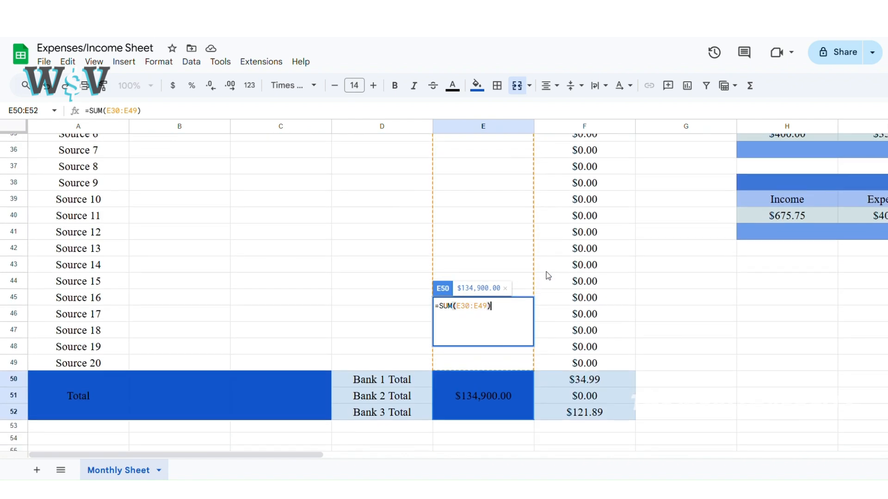
click(462, 309)
key(BackSpace)
text(F)
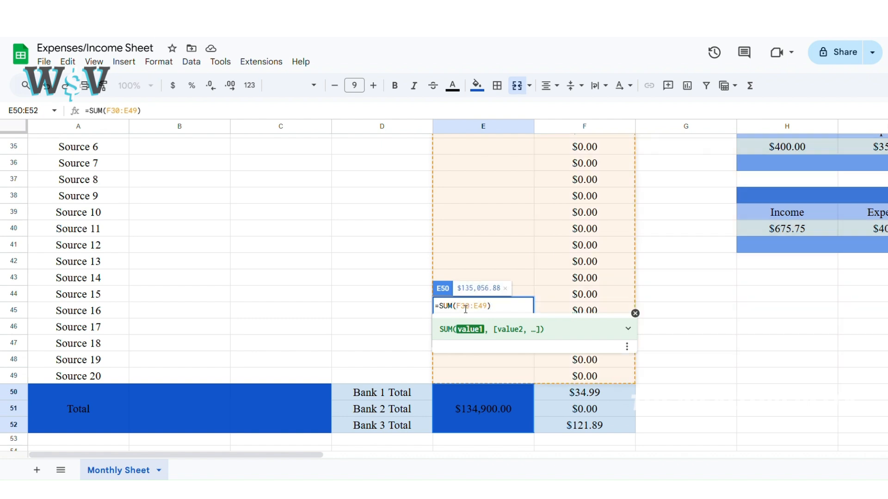
key(BackSpace)
text(F)
scroll(462, 235, up, 5)
key(Return)
scroll(463, 239, down, 6)
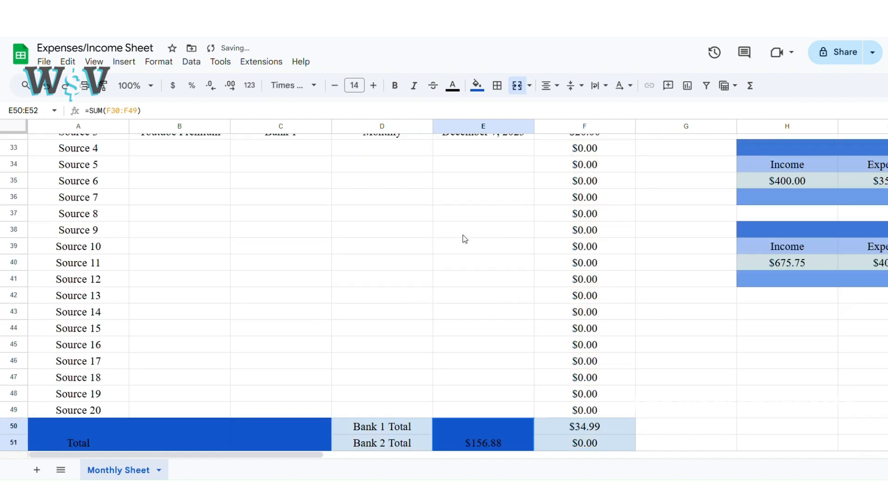
Step: Examine the overall totals of Banks 1 to 3 alongside the income, expense and subscription totals
scroll(483, 315, up, 5)
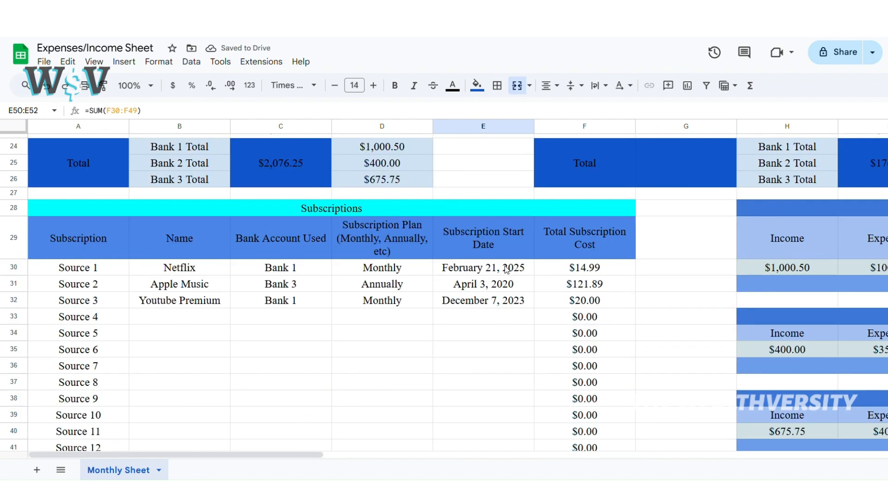
scroll(518, 278, down, 5)
scroll(525, 283, right, 10)
scroll(526, 283, up, 5)
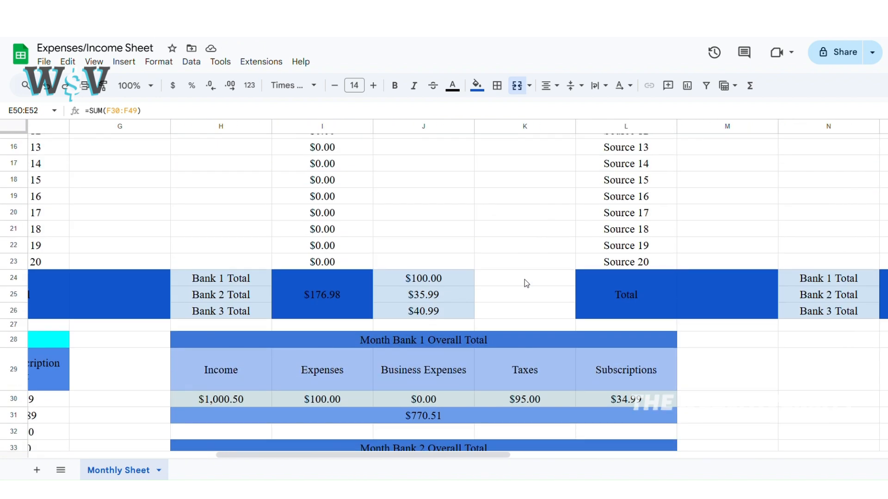
scroll(527, 283, down, 3)
scroll(526, 282, left, 2)
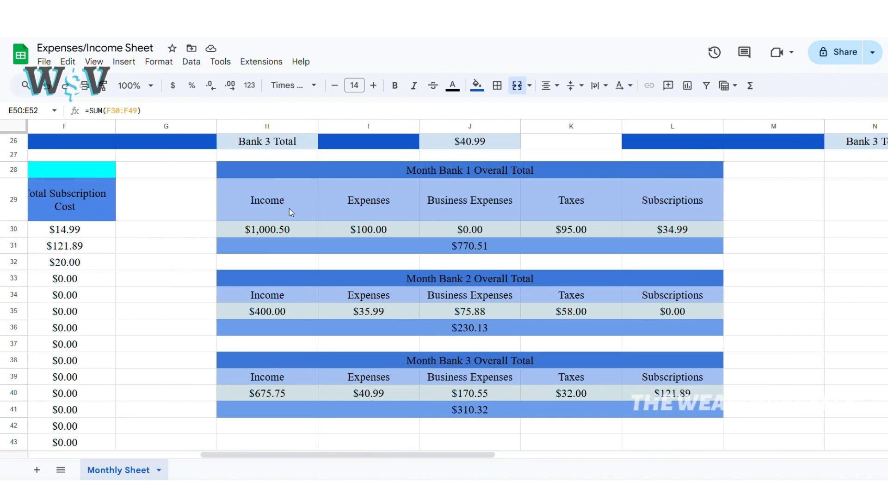
scroll(291, 210, up, 2)
scroll(287, 209, left, 5)
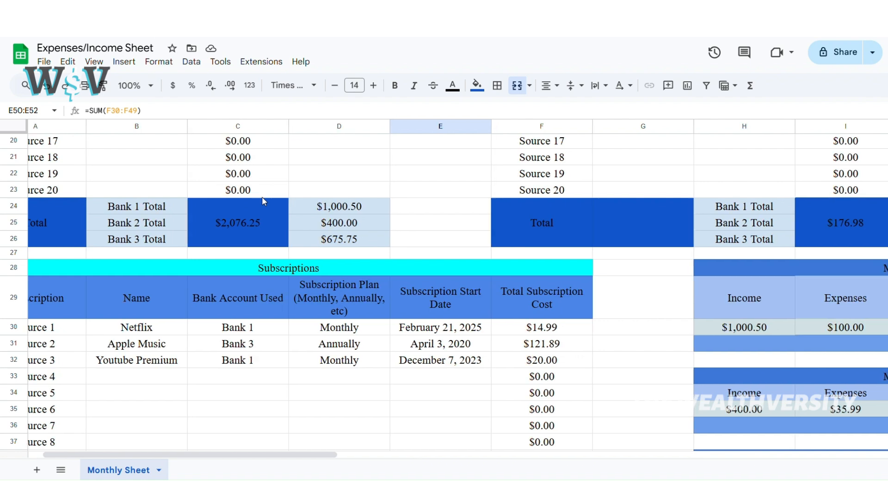
Step: Copy the Month Bank 3 Overall Total block to H43 and retitle the copy Month All Banks Overall Total
scroll(262, 196, down, 5)
scroll(709, 237, right, 8)
click(423, 213)
drag(424, 225, 430, 263)
key(ctrl+c)
click(206, 297)
key(ctrl+v)
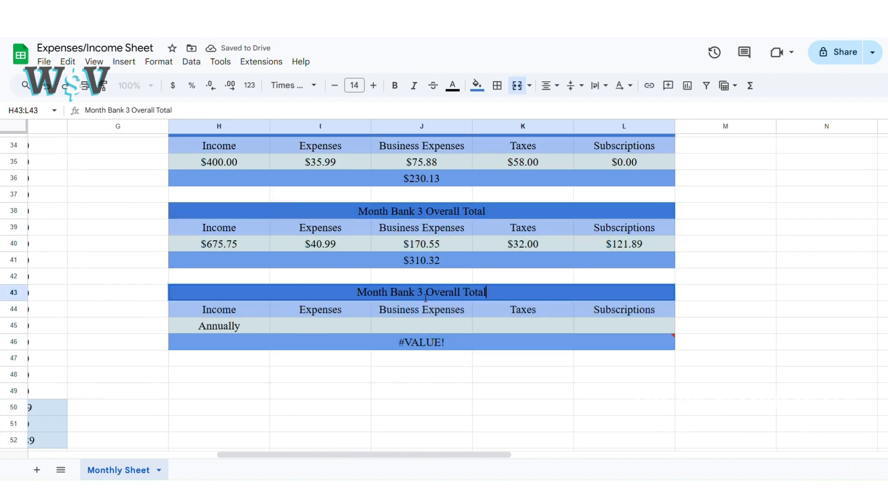
Step: Replace the All Banks income entry in H45 with a reference to the overall income total in column C
double_click(229, 328)
key(BackSpace)
key(BackSpace)
key(BackSpace)
scroll(155, 230, up, 5)
scroll(156, 230, left, 9)
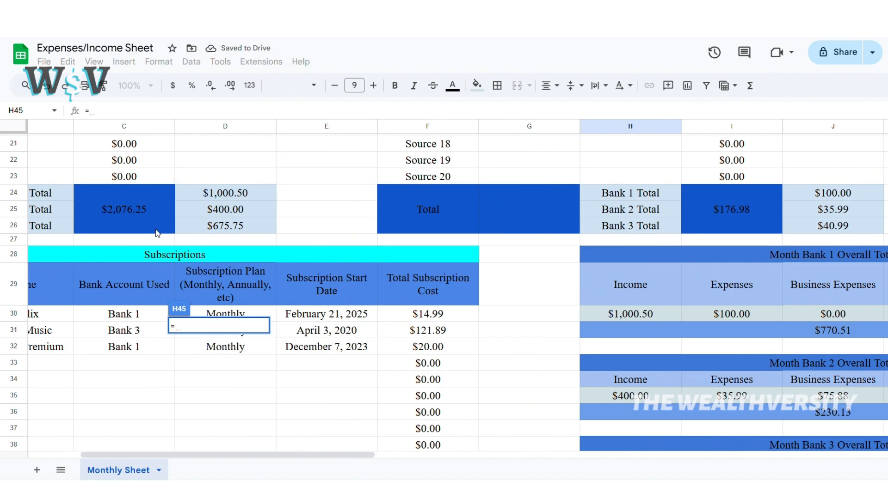
click(156, 229)
key(Return)
Step: Link the All Banks expenses cell I45 to the overall expenses total with =I24
scroll(382, 286, up, 5)
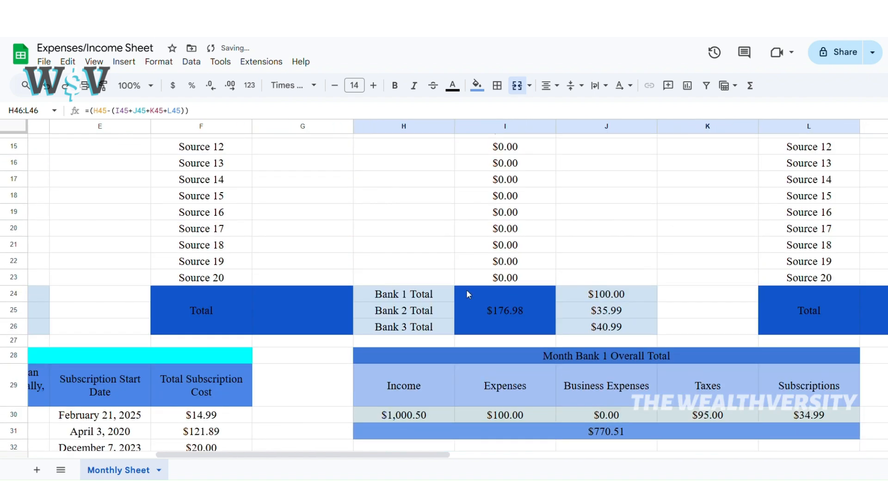
scroll(505, 246, down, 6)
click(506, 338)
text(=I24)
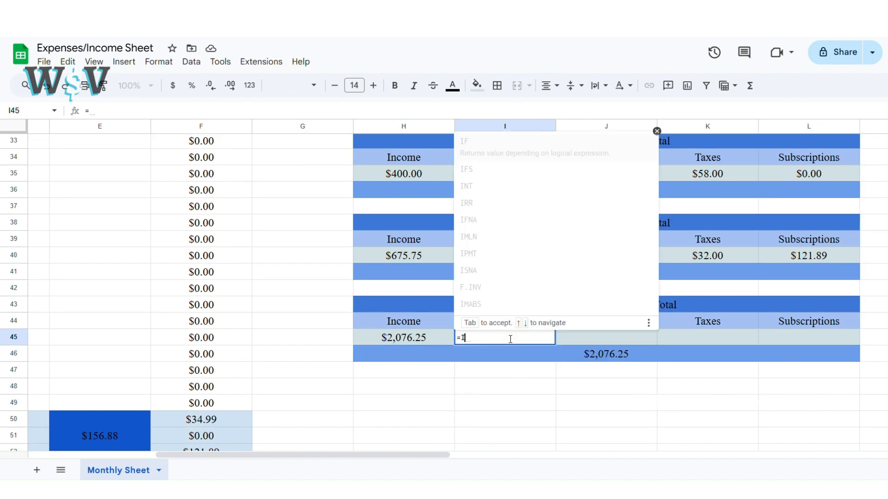
key(Return)
Step: Link the All Banks business expenses cell J45 to the overall business expenses total with =O24
scroll(578, 336, right, 4)
scroll(666, 333, up, 6)
scroll(675, 286, right, 5)
scroll(681, 265, down, 6)
scroll(681, 265, left, 5)
double_click(362, 345)
text(U31)
Step: Link the All Banks taxes cell K45 to the overall tax total with =T24
click(506, 341)
text(=U31)
key(BackSpace)
key(BackSpace)
key(BackSpace)
text(T31)
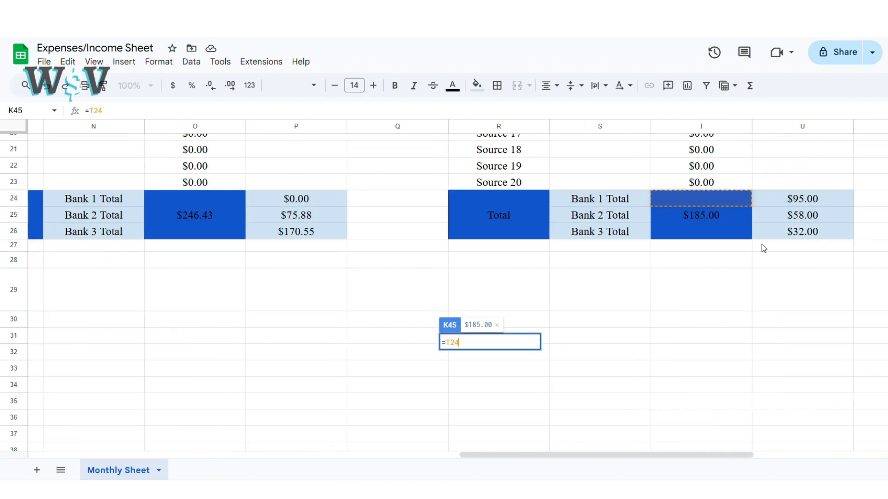
key(Return)
Step: Link the All Banks subscriptions cell L45 to the overall subscription total with =E50
scroll(689, 238, down, 3)
scroll(689, 238, left, 15)
click(575, 424)
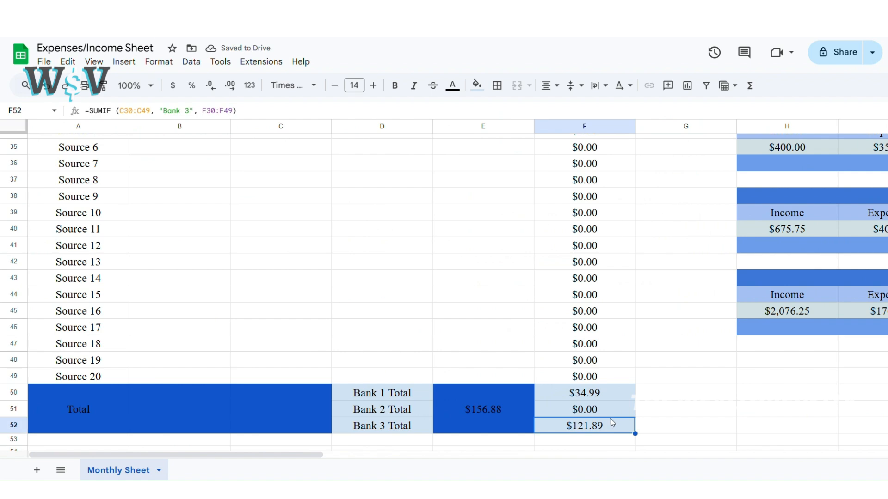
click(489, 410)
scroll(609, 320, right, 12)
click(624, 316)
text(=F50)
key(BackSpace)
key(BackSpace)
key(BackSpace)
text(E50)
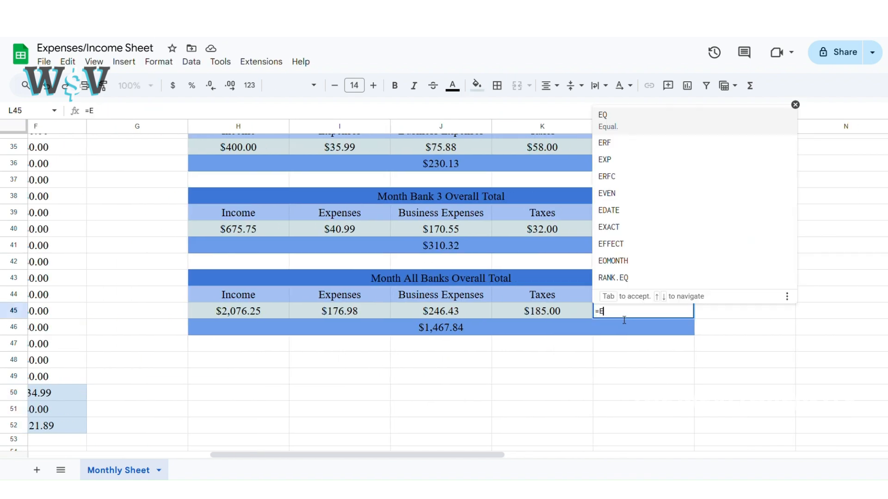
key(Return)
Step: Check the All Banks overall total formula and review the overall totals of each bank and of all banks
double_click(535, 332)
click(418, 382)
scroll(419, 384, up, 3)
scroll(419, 383, left, 8)
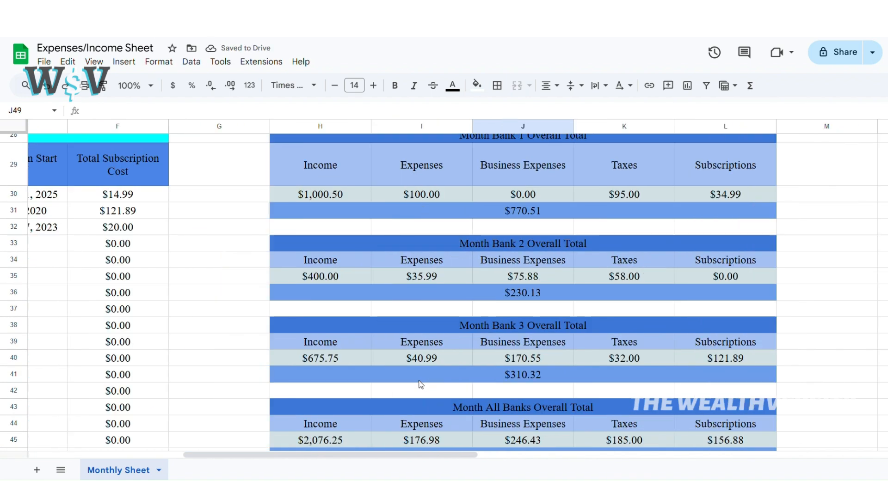
scroll(420, 384, up, 2)
scroll(420, 383, right, 1)
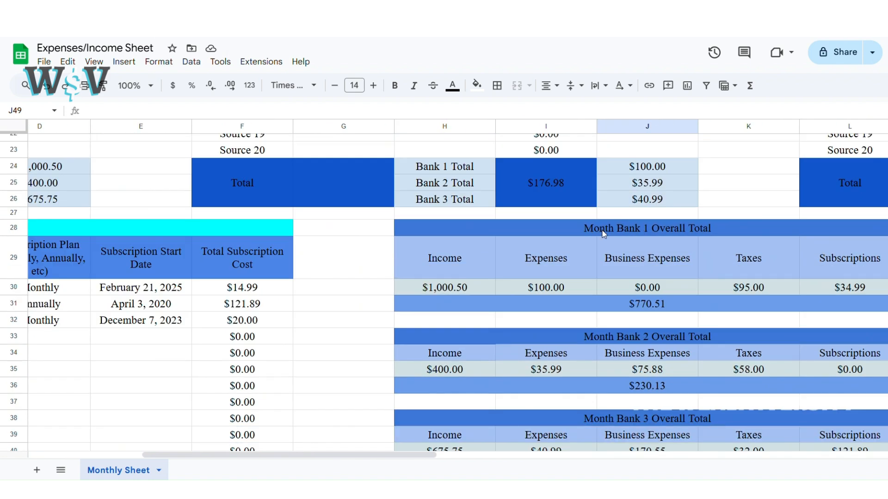
scroll(591, 356, down, 2)
scroll(591, 357, right, 3)
scroll(557, 261, up, 2)
scroll(592, 318, down, 1)
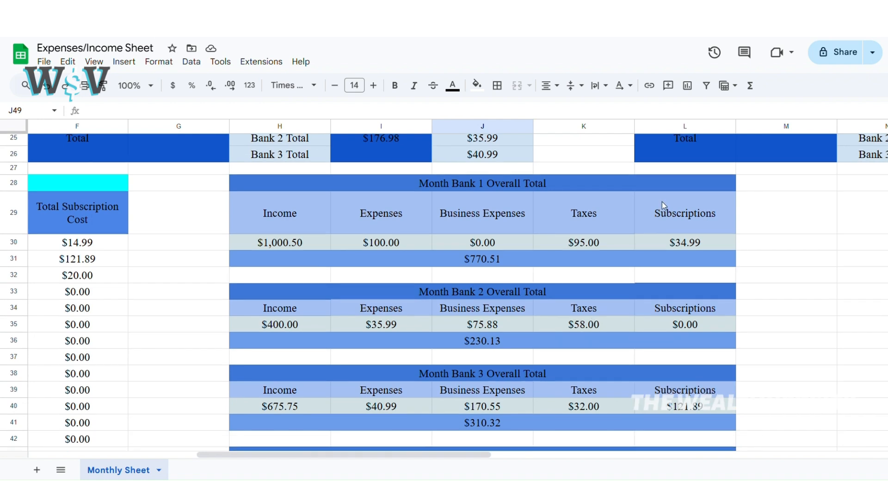
scroll(592, 318, left, 4)
scroll(590, 270, right, 3)
scroll(715, 270, down, 1)
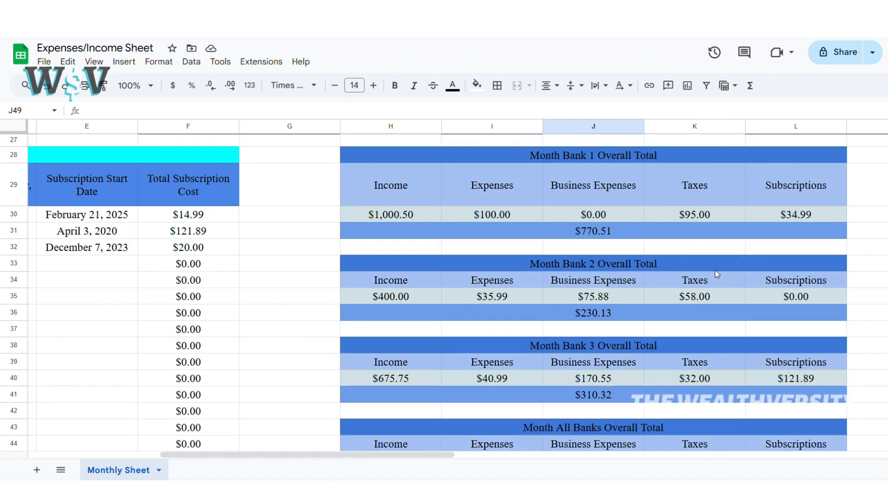
scroll(716, 272, right, 2)
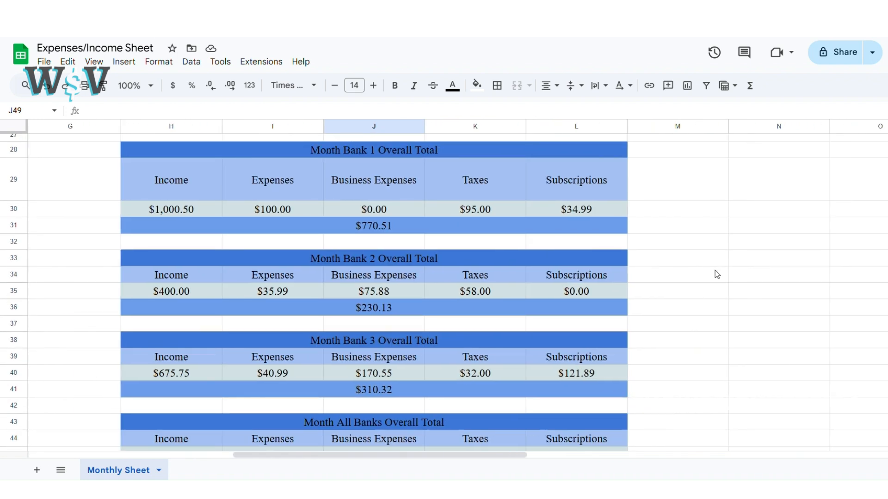
scroll(591, 382, down, 2)
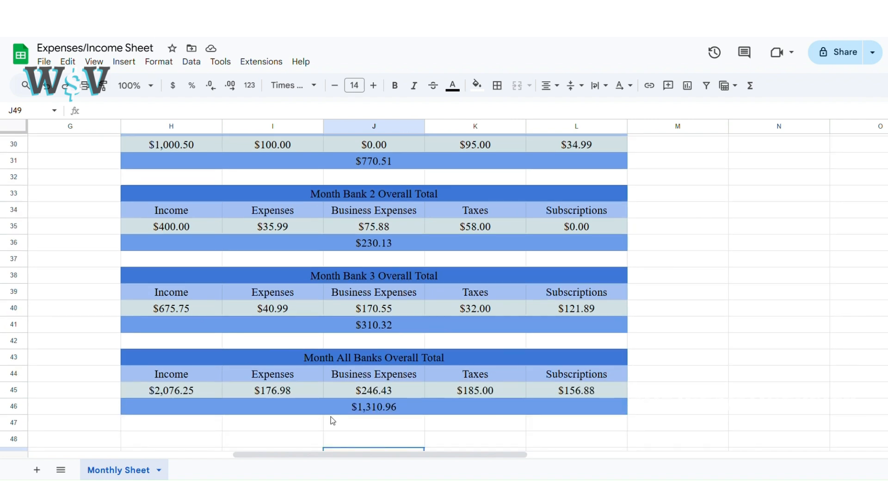
scroll(279, 405, left, 1)
click(430, 390)
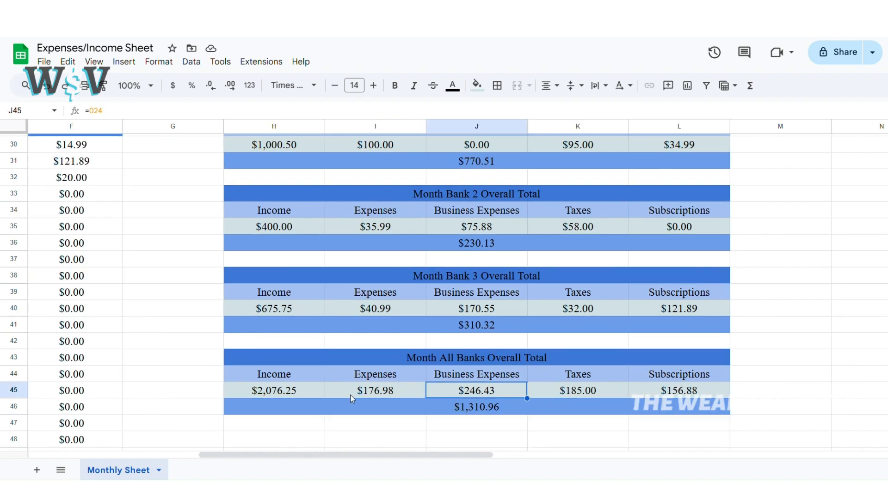
Step: Insert a column chart from the income names and amounts in B4:C9
scroll(557, 394, up, 10)
scroll(525, 323, left, 3)
drag(244, 236, 308, 283)
click(124, 61)
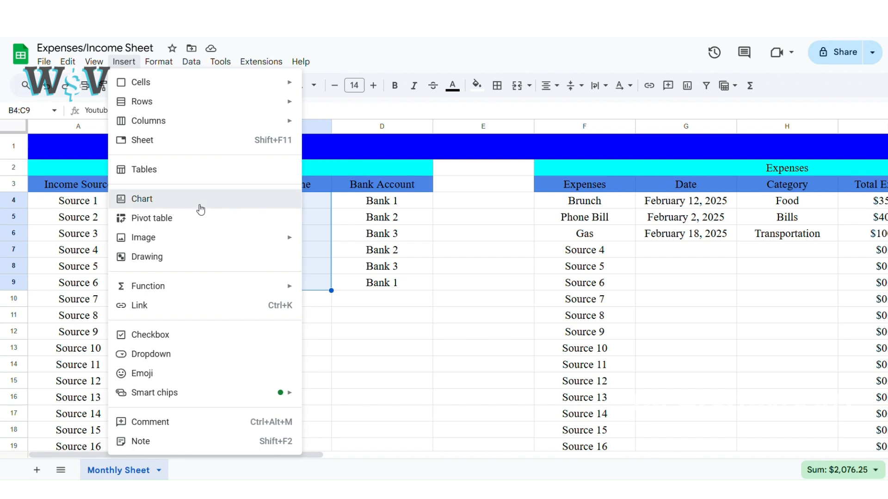
click(254, 200)
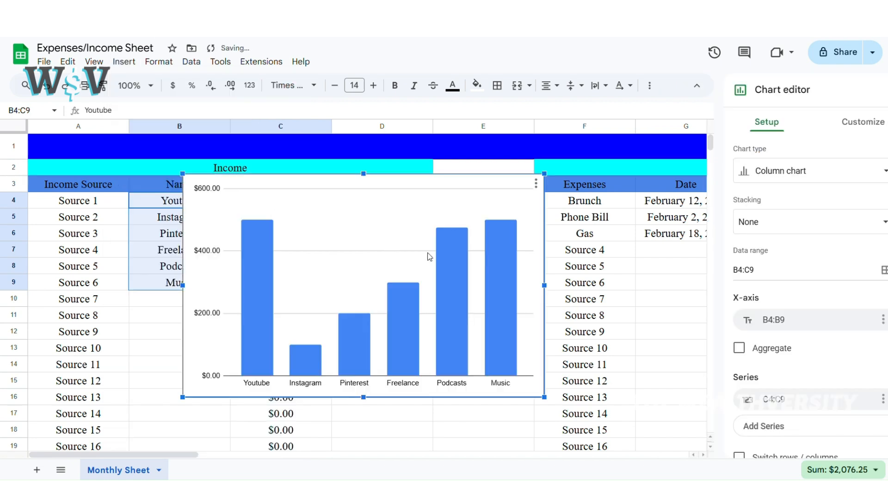
Step: Move the income chart to the empty area below the subscriptions table at row 56 and change it to a pie chart
drag(301, 261, 180, 485)
scroll(312, 359, down, 6)
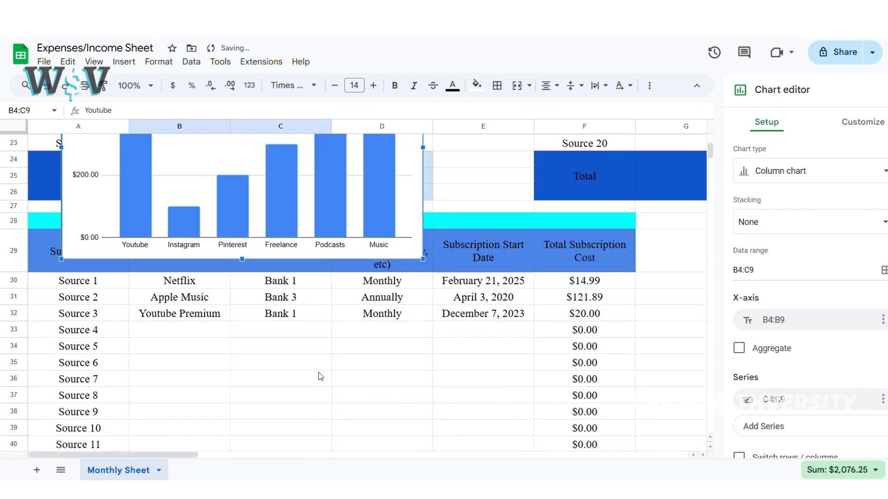
scroll(259, 202, down, 6)
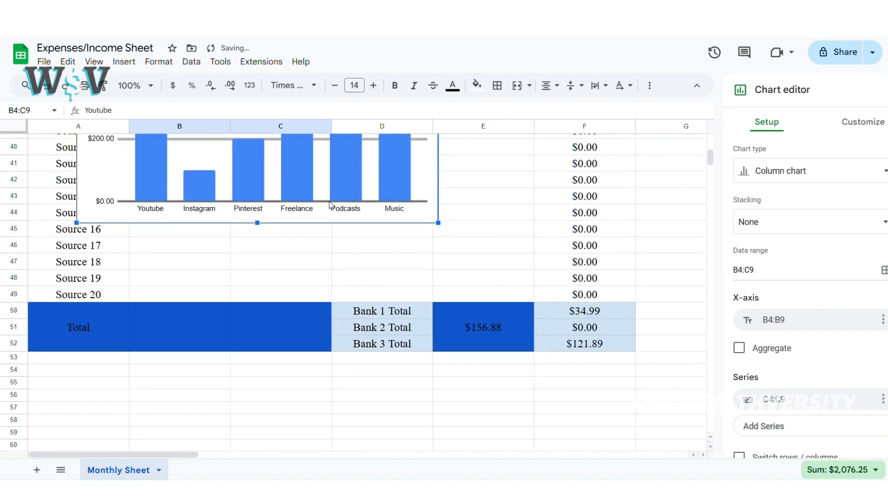
drag(302, 315, 323, 447)
scroll(591, 375, right, 5)
scroll(591, 375, down, 3)
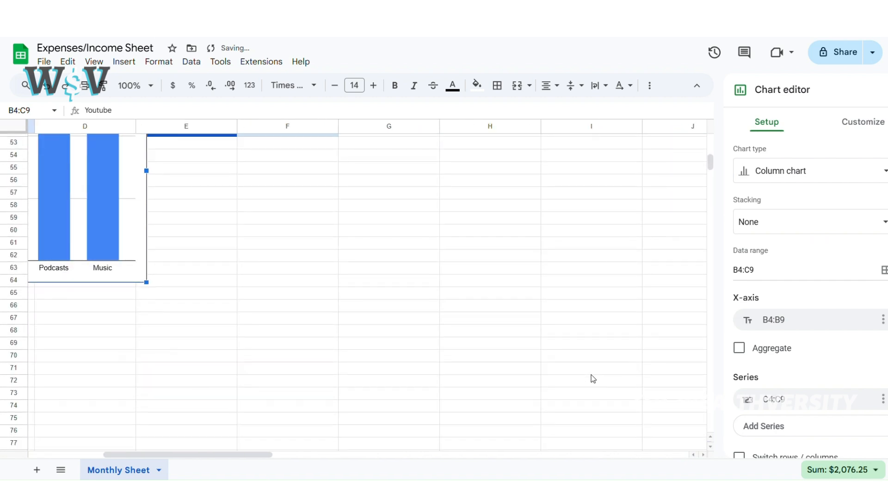
scroll(591, 376, left, 5)
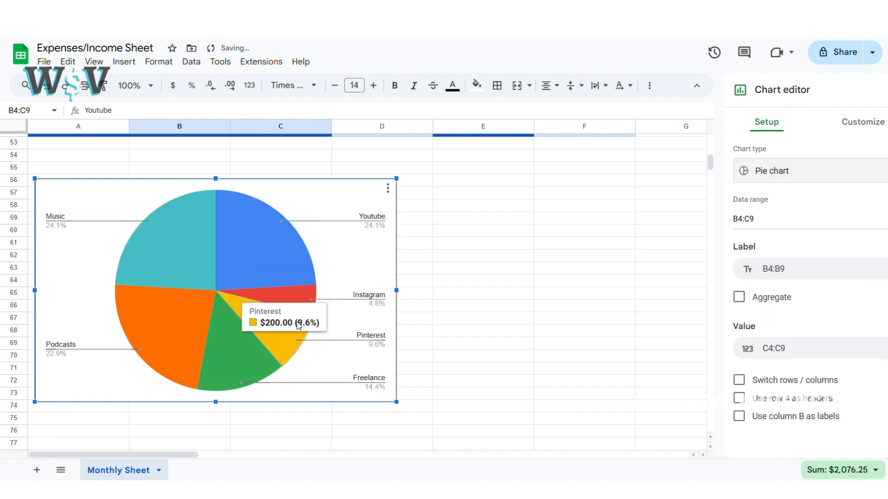
Step: Format the income pie chart's slice labels in a heavy black font and open the slice settings
click(863, 122)
click(752, 251)
click(748, 307)
click(852, 198)
click(855, 276)
scroll(759, 341, down, 1)
click(761, 318)
click(768, 334)
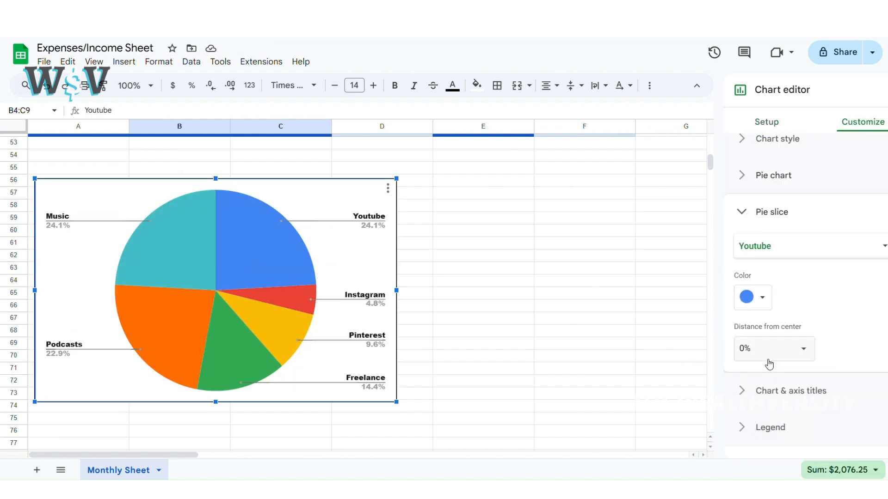
Step: Color the Instagram slice cyan, the Freelance slice purple and the Podcasts slice blue
click(777, 245)
click(777, 263)
click(753, 296)
click(853, 125)
click(809, 245)
click(777, 264)
click(762, 297)
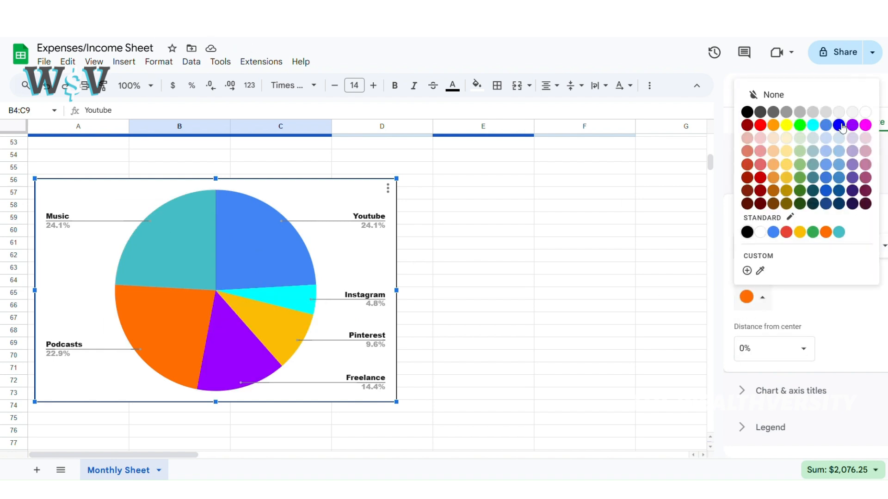
click(839, 125)
Step: Color the Pinterest slice light cornflower blue
click(776, 245)
click(777, 264)
click(747, 297)
click(839, 125)
click(747, 297)
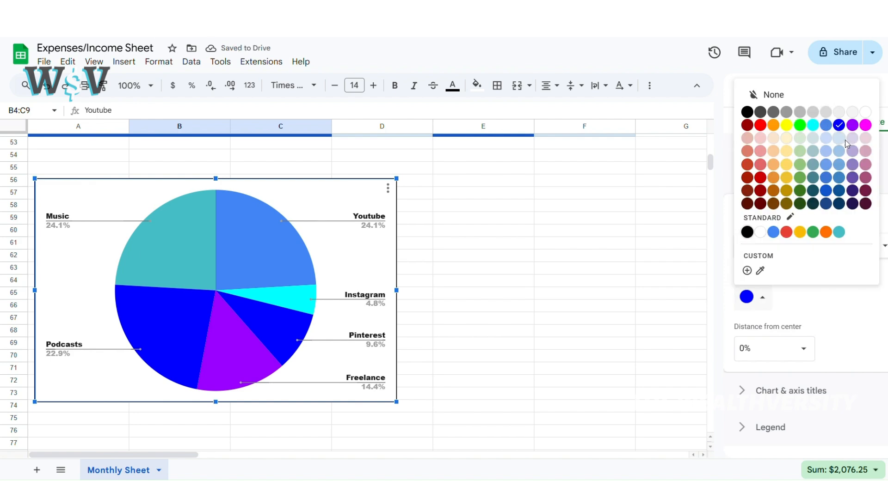
click(826, 152)
Step: Title the pie chart "Income Chart" in black Comic Sans MS
click(772, 211)
click(791, 262)
click(793, 353)
text(Income Chart)
scroll(793, 359, down, 2)
click(852, 385)
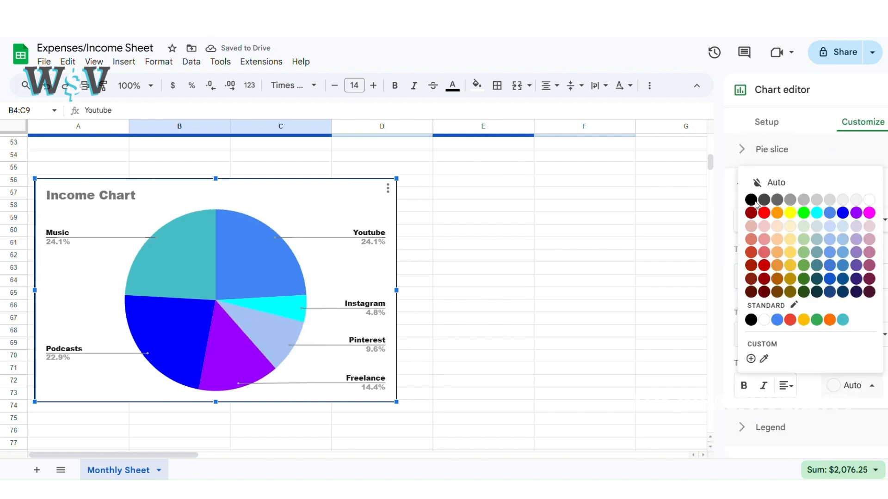
click(751, 200)
click(782, 334)
click(787, 372)
click(585, 305)
Step: Insert a chart from the expense categories and amounts in H4:I6
scroll(179, 317, up, 16)
scroll(455, 207, right, 7)
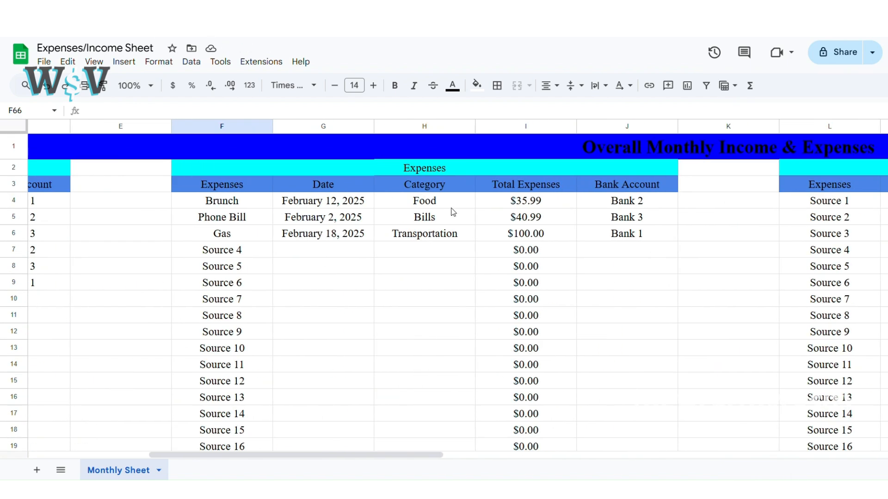
drag(455, 207, 532, 233)
click(124, 61)
click(141, 198)
Step: Move the expenses column chart down to row 56, beside the income pie chart
drag(236, 165, 198, 393)
scroll(199, 393, down, 7)
scroll(199, 393, left, 2)
drag(392, 207, 535, 397)
scroll(533, 389, right, 3)
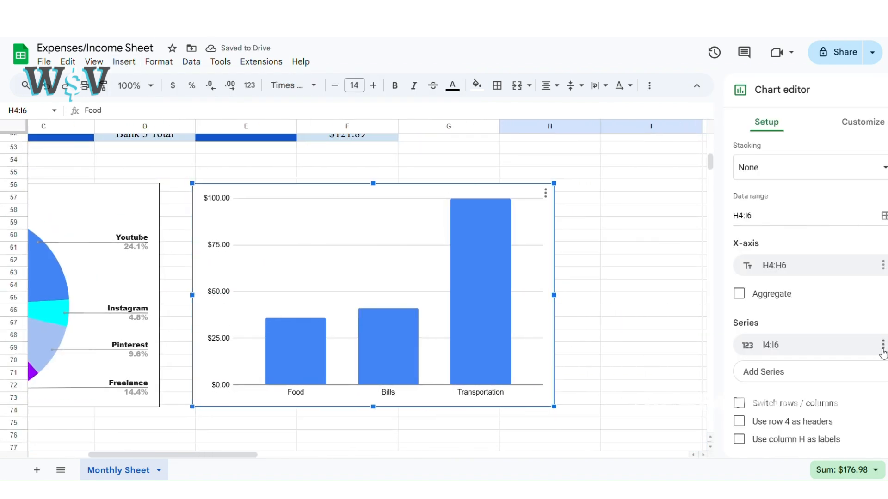
Step: Title the column chart "Expenses Chart" in black Comic Sans MS
click(861, 123)
click(777, 187)
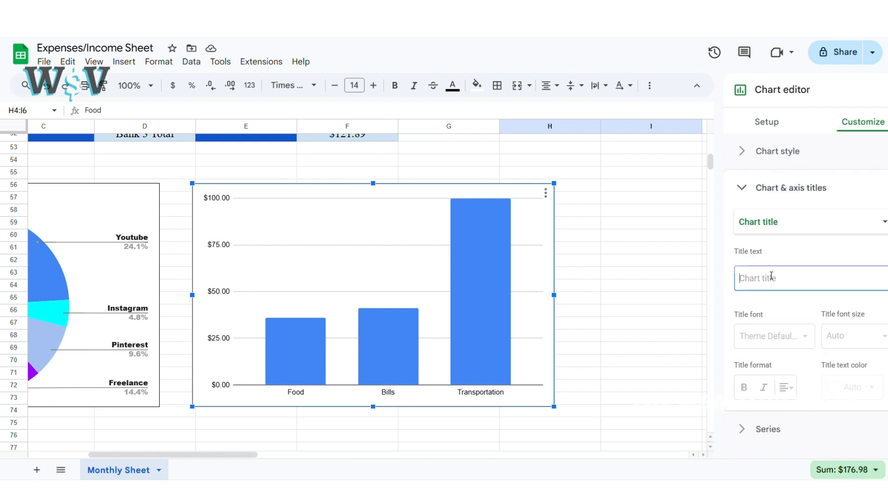
click(771, 278)
text(Expenses Chart)
click(773, 336)
click(782, 453)
Step: Fill the expenses chart's columns with cyan and outline them with an 8px cornflower blue line
click(767, 429)
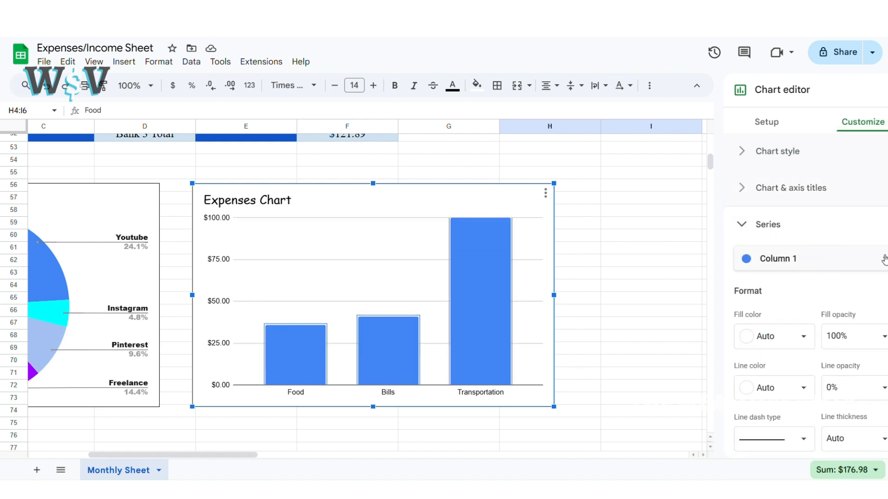
click(758, 268)
click(813, 94)
click(767, 320)
click(825, 147)
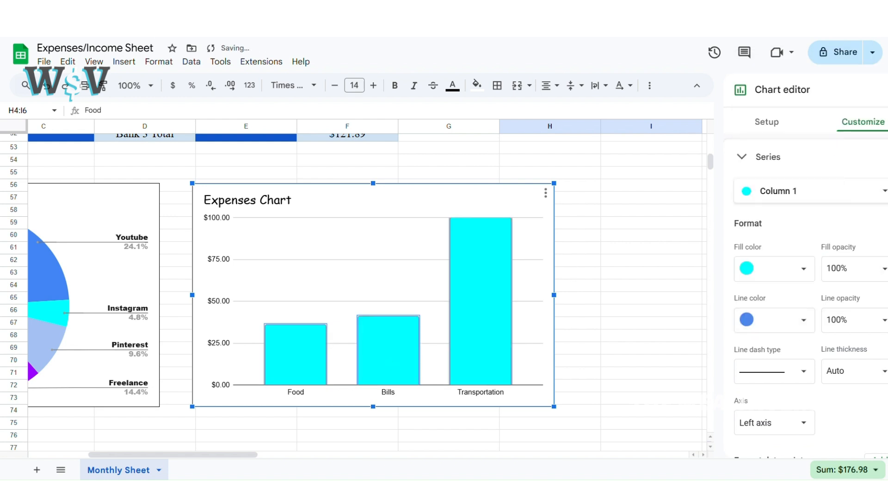
click(852, 345)
click(651, 261)
Step: Set the maximum of the expenses chart's vertical axis to 125
double_click(479, 283)
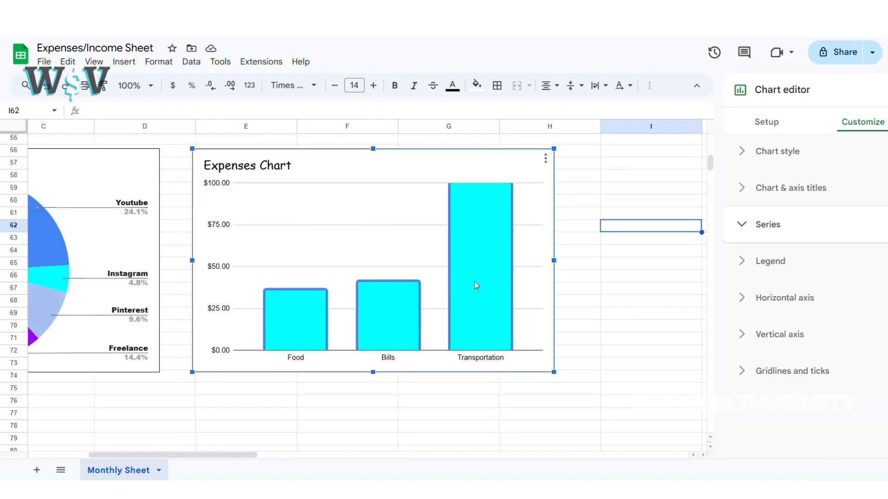
click(750, 330)
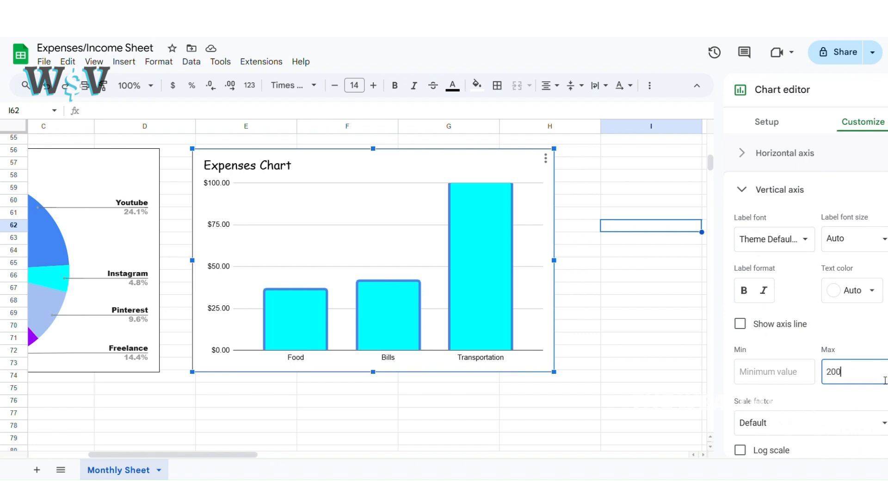
click(868, 372)
text(125)
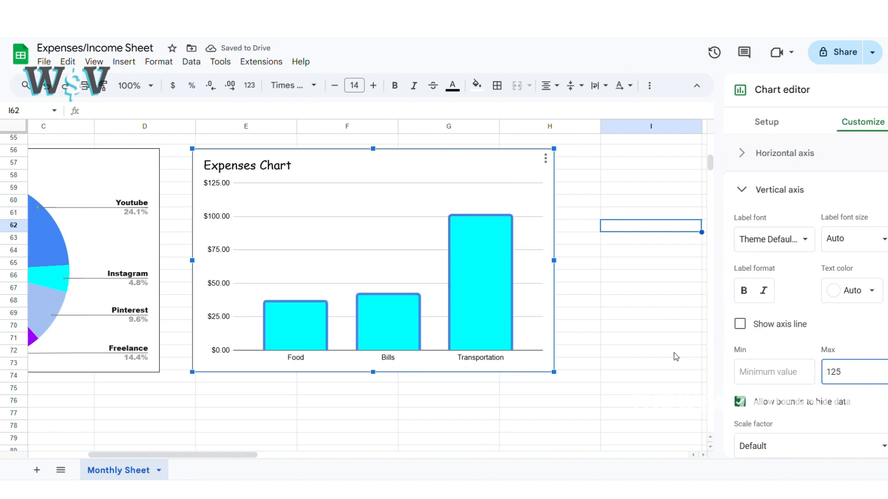
click(685, 352)
Step: Insert a chart from the tax names and amounts in S4:T9
scroll(479, 368, up, 15)
scroll(479, 368, right, 10)
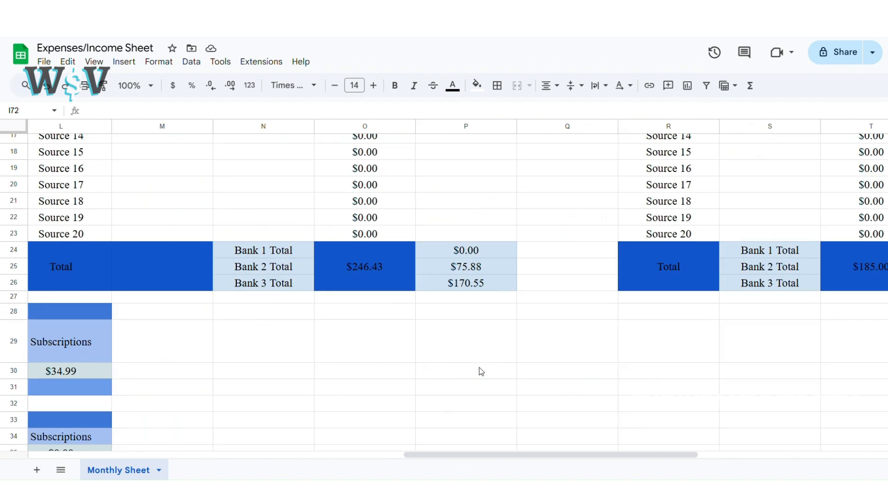
scroll(479, 368, up, 5)
scroll(479, 367, right, 3)
drag(409, 201, 506, 278)
click(124, 61)
click(139, 199)
Step: Move the tax chart down to row 56, in line with the income and expenses charts
scroll(318, 268, down, 5)
scroll(318, 268, up, 3)
drag(308, 176, 195, 335)
scroll(195, 335, down, 3)
scroll(195, 335, left, 3)
drag(333, 194, 152, 411)
scroll(152, 412, down, 7)
scroll(152, 412, left, 4)
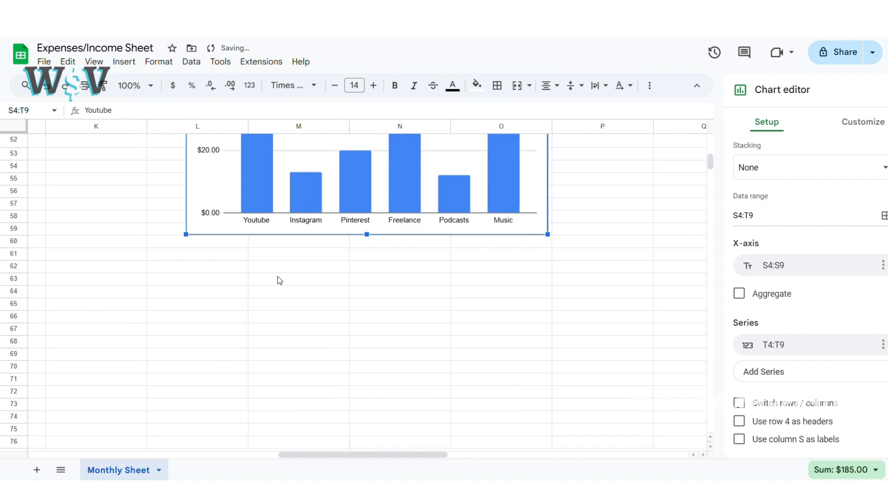
scroll(277, 277, left, 8)
drag(675, 198, 319, 379)
scroll(320, 378, right, 4)
Step: Change the tax chart to a smooth line chart
click(799, 167)
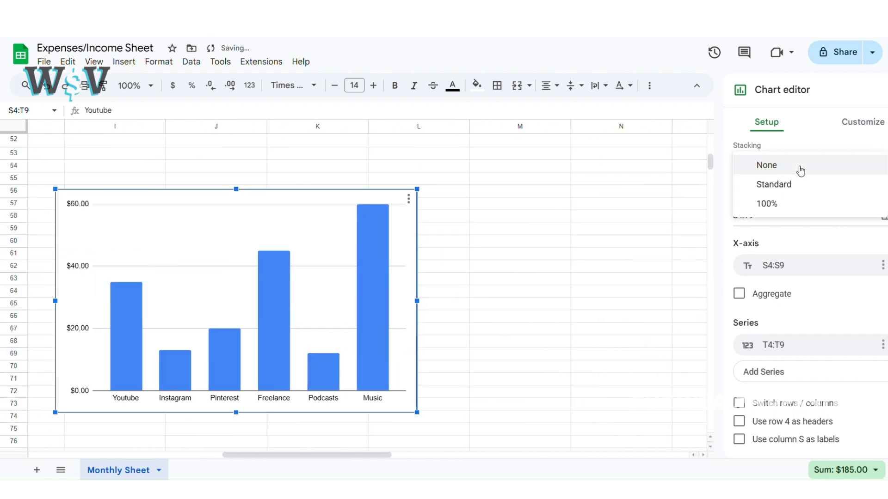
scroll(846, 314, up, 2)
click(837, 172)
click(804, 234)
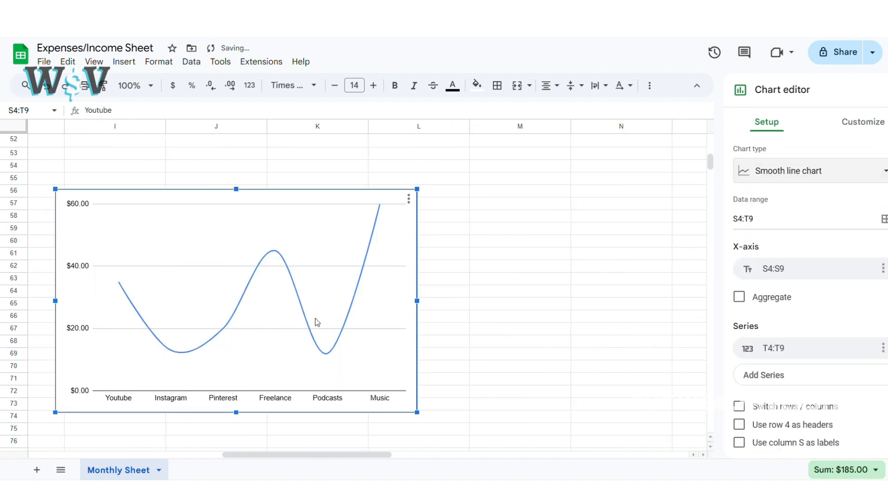
Step: Title the tax line chart "Taxes Chart" and check its source data in the Taxes table
click(847, 119)
click(747, 199)
scroll(529, 237, up, 15)
scroll(529, 237, right, 5)
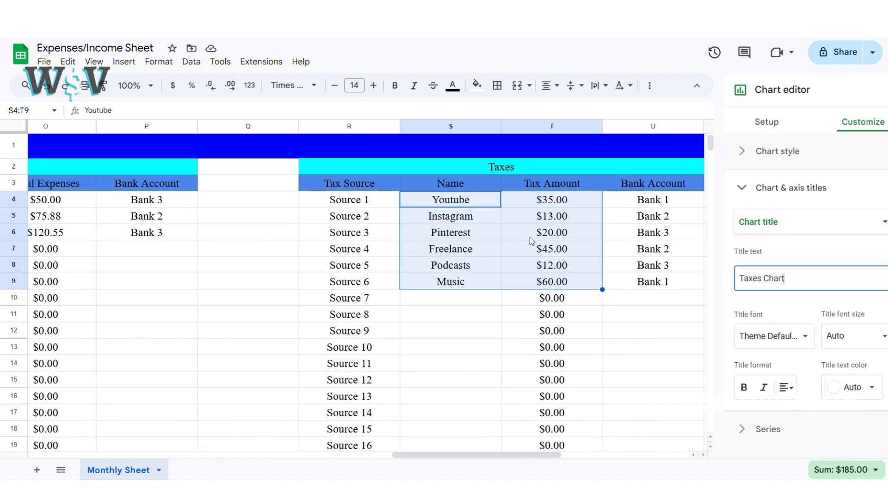
scroll(796, 343, down, 3)
scroll(467, 340, left, 16)
scroll(467, 340, down, 16)
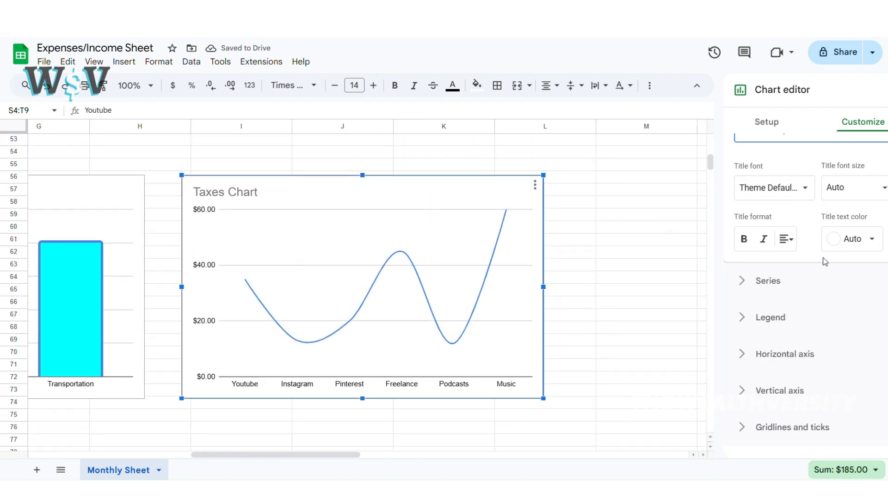
Step: Set the Taxes Chart title to black Comic Sans MS
click(856, 239)
click(755, 283)
click(773, 187)
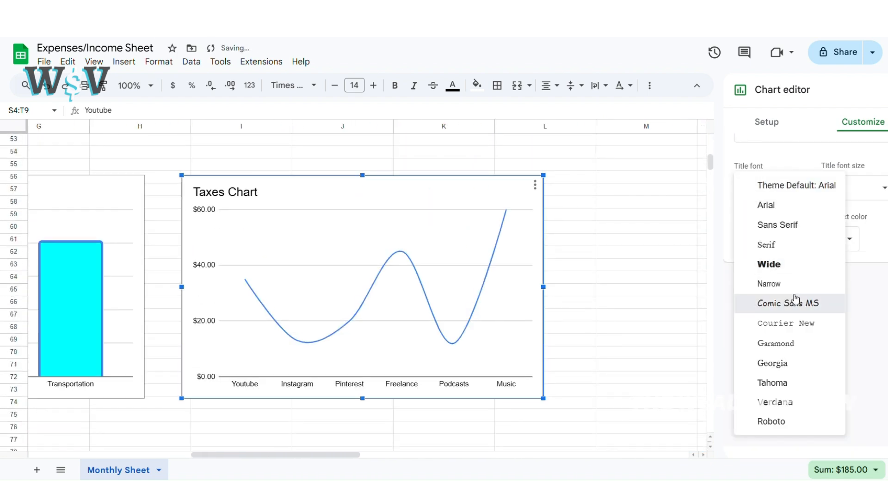
click(766, 303)
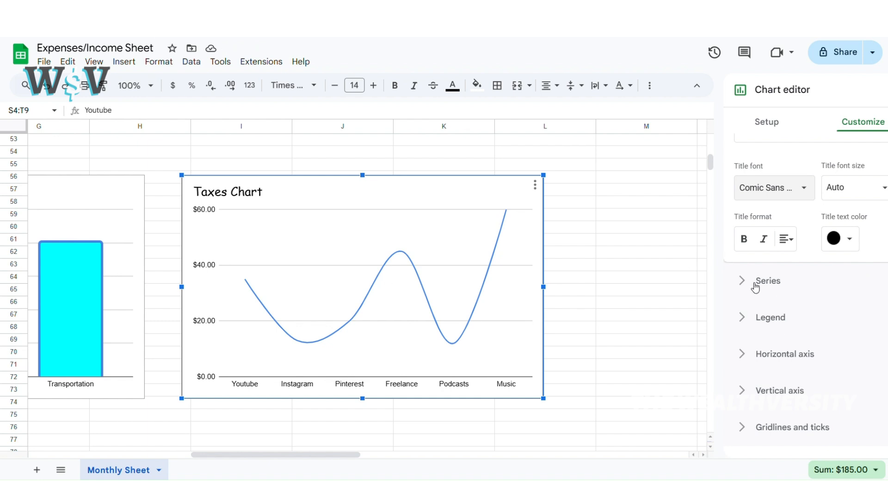
click(666, 283)
Step: Insert a chart from the business expense names and amounts in N4:O6
scroll(666, 284, up, 17)
scroll(666, 284, right, 3)
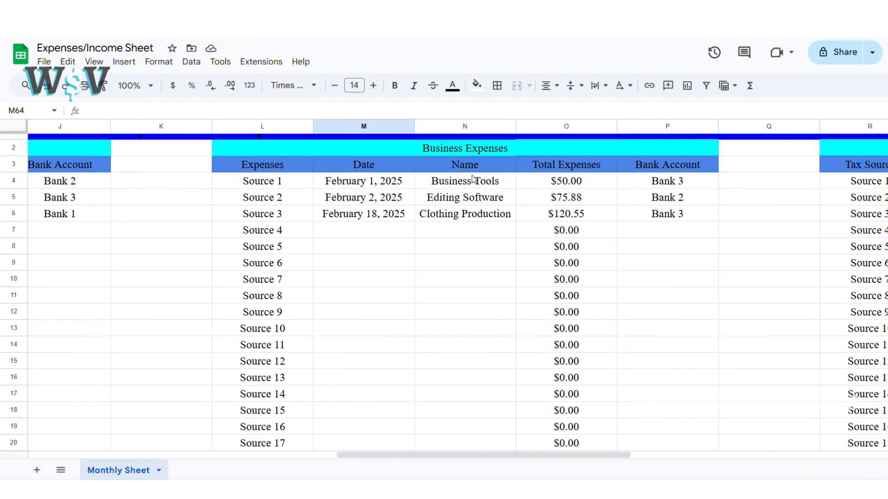
drag(464, 180, 589, 214)
click(159, 62)
mouse_move(123, 62)
click(159, 194)
Step: Move the business expenses chart directly below the income pie chart, starting at row 75
drag(347, 222, 206, 439)
scroll(231, 370, down, 6)
drag(267, 325, 147, 424)
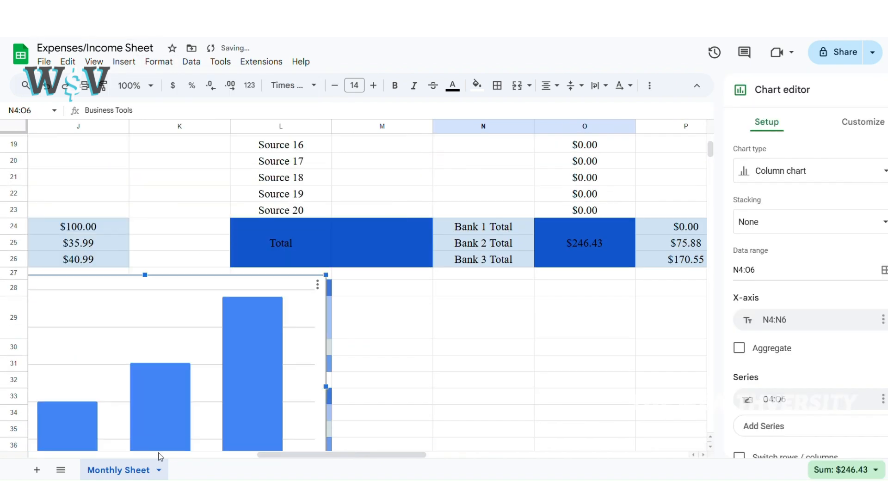
scroll(147, 424, left, 5)
drag(333, 310, 79, 425)
scroll(506, 196, down, 6)
drag(504, 196, 342, 418)
scroll(342, 419, down, 5)
drag(326, 194, 167, 392)
scroll(167, 392, left, 6)
drag(433, 300, 216, 442)
scroll(216, 442, down, 5)
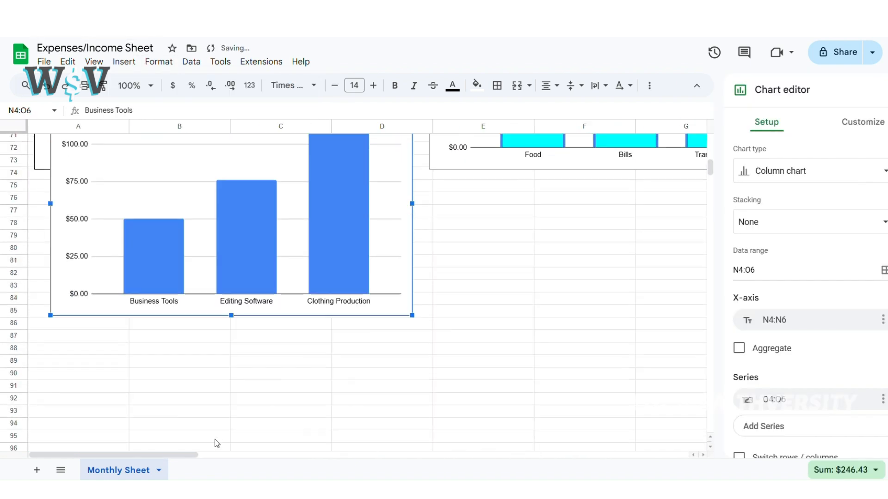
drag(239, 252, 225, 345)
Step: Change the business expenses chart to a scatter chart
click(809, 171)
scroll(799, 273, down, 5)
click(755, 272)
Step: Title the scatter chart "Business Expenses Chart" in black Comic Sans MS
click(863, 122)
click(790, 187)
click(766, 279)
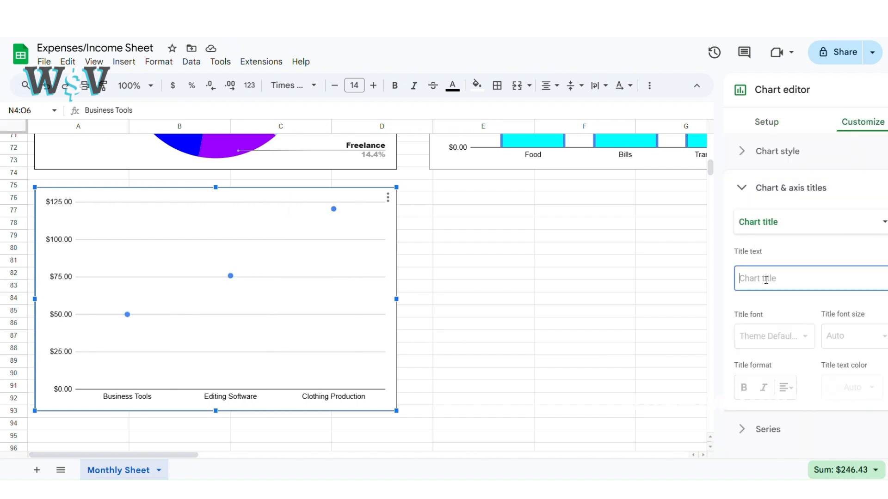
click(852, 388)
click(749, 202)
click(768, 338)
click(787, 452)
Step: Format the business expenses series with bluish-purple star-shaped points
scroll(835, 379, down, 1)
click(836, 378)
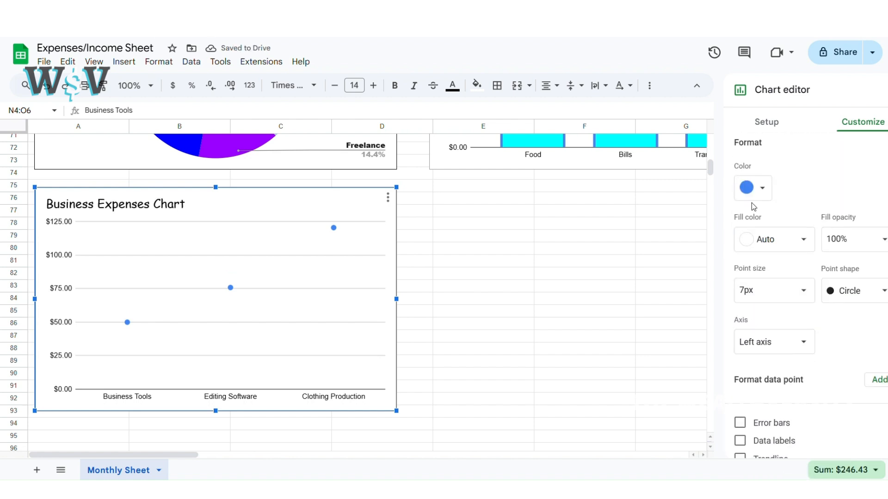
click(751, 188)
click(838, 248)
click(772, 290)
click(856, 291)
click(860, 367)
click(852, 241)
click(856, 346)
Step: Add a trendline and data labels to the business expenses series
scroll(829, 366, down, 4)
click(740, 279)
click(741, 260)
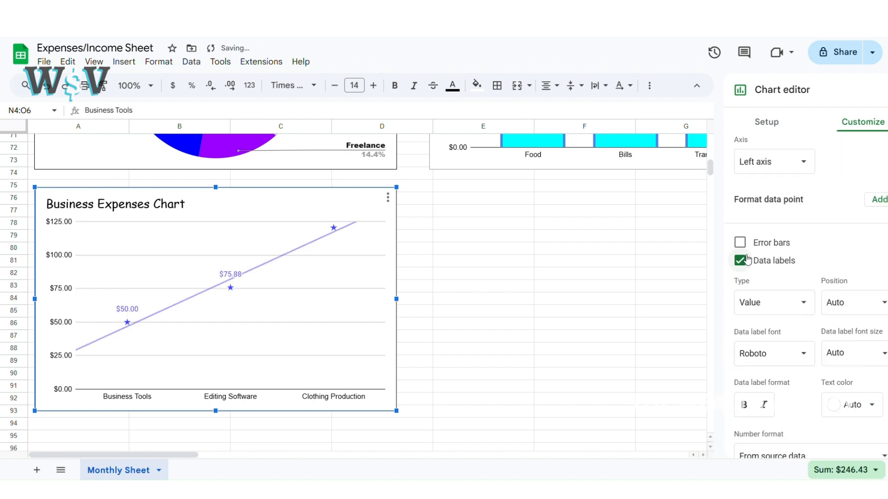
Step: Set the maximum of the business expenses chart's vertical axis to 150
scroll(747, 260, down, 10)
click(776, 389)
click(850, 330)
text(150)
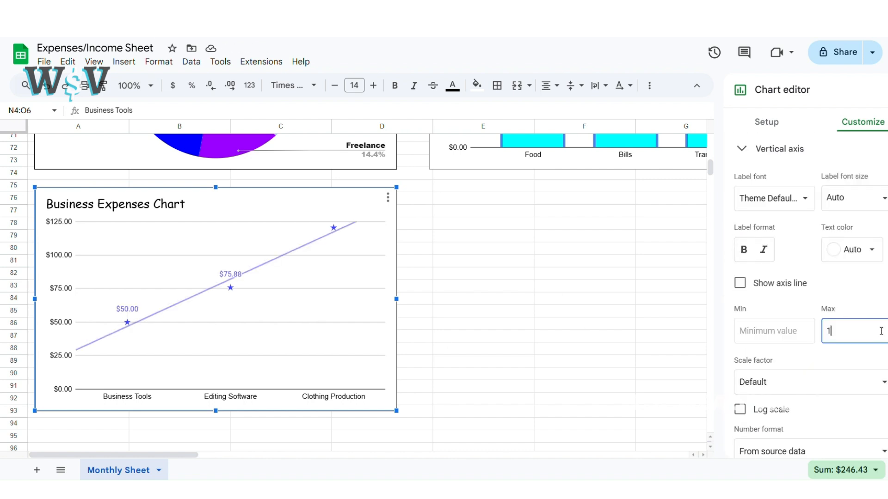
click(584, 326)
Step: Change the outline of the expenses chart's columns to dark grey with a 4px thickness
scroll(584, 326, up, 5)
scroll(584, 326, right, 5)
scroll(585, 326, left, 4)
scroll(585, 326, down, 1)
double_click(581, 311)
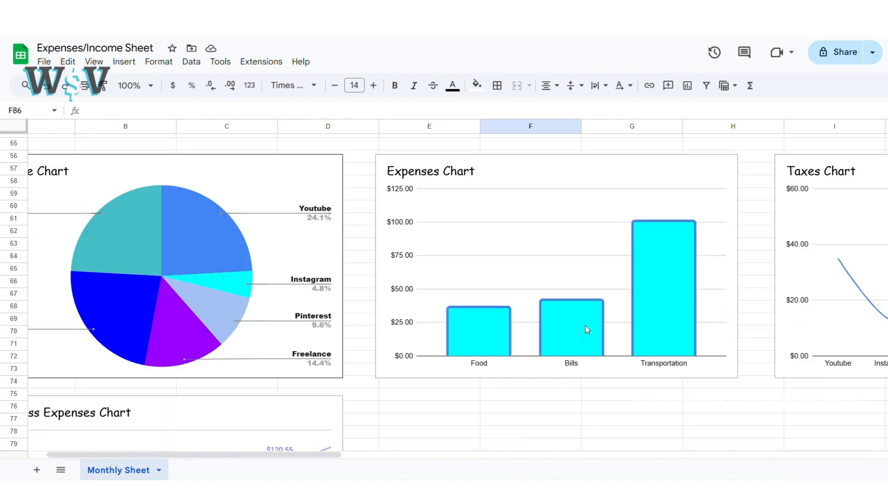
scroll(798, 330, down, 1)
click(800, 343)
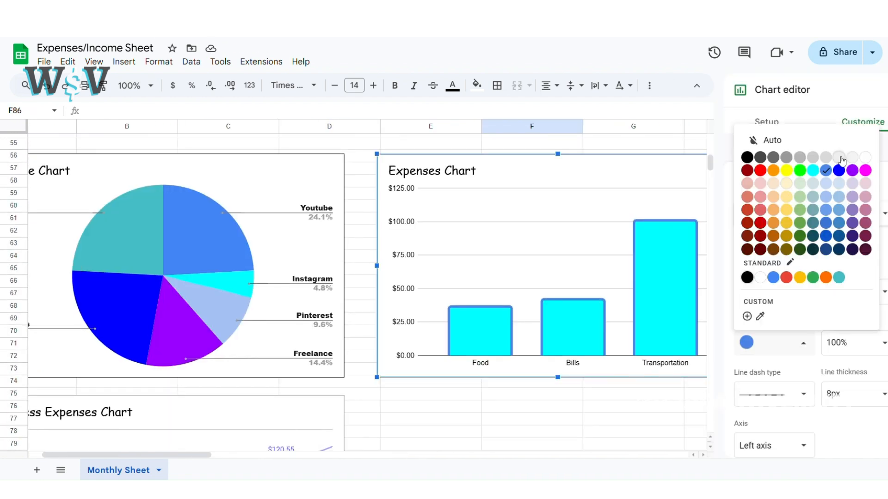
click(760, 157)
click(850, 330)
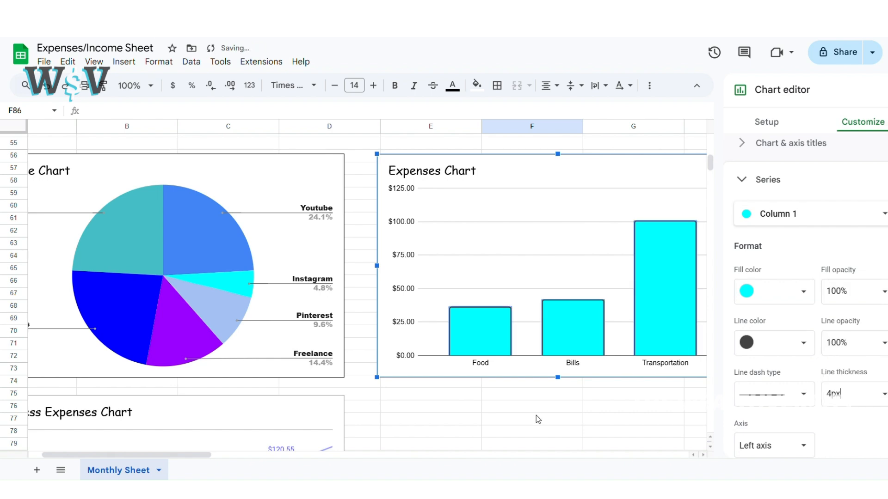
click(539, 418)
Step: Insert a chart from the subscription names in B30:B32
scroll(434, 285, up, 10)
drag(192, 312, 200, 348)
click(124, 62)
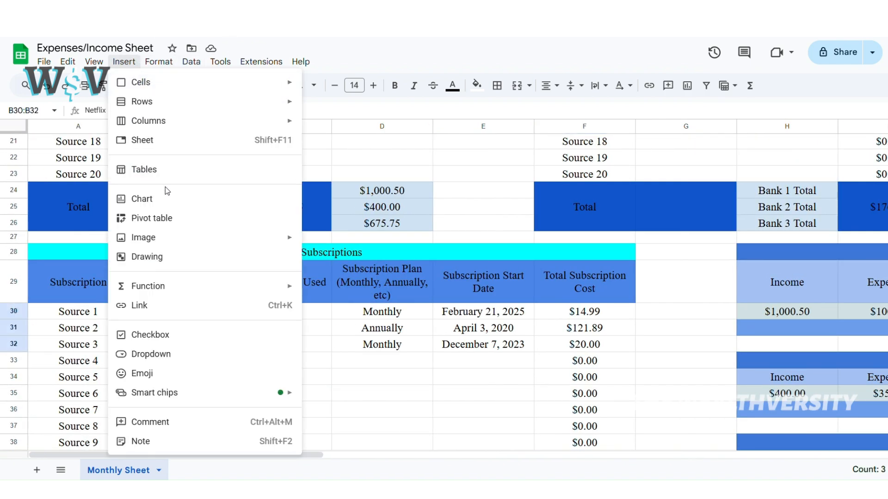
click(153, 198)
Step: Move the new subscriptions chart directly beneath the Expenses Chart
scroll(397, 157, down, 5)
drag(413, 139, 449, 449)
scroll(450, 450, down, 5)
drag(459, 138, 554, 420)
scroll(581, 398, down, 4)
scroll(581, 398, right, 4)
drag(342, 199, 449, 393)
scroll(452, 371, down, 3)
drag(395, 311, 407, 302)
Step: Add the subscription costs in F30:F32 to the new chart as its value range
scroll(402, 295, up, 13)
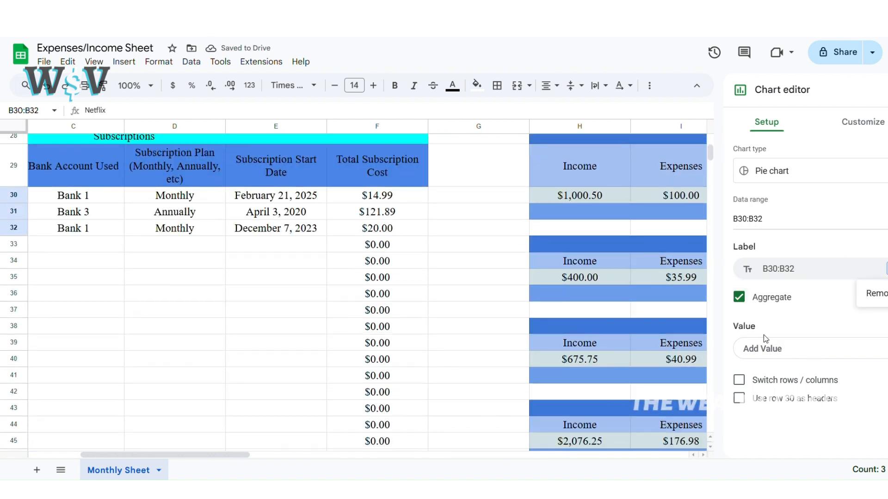
click(764, 352)
text(F)
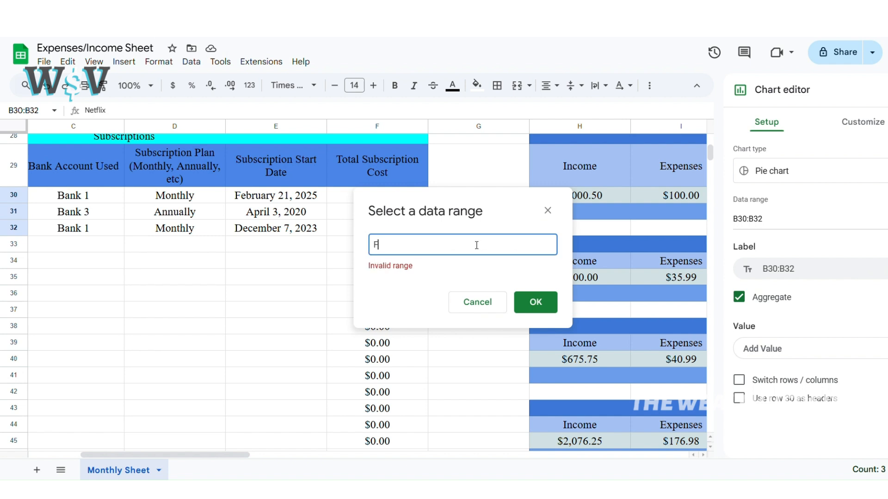
text(30:F32)
key(Return)
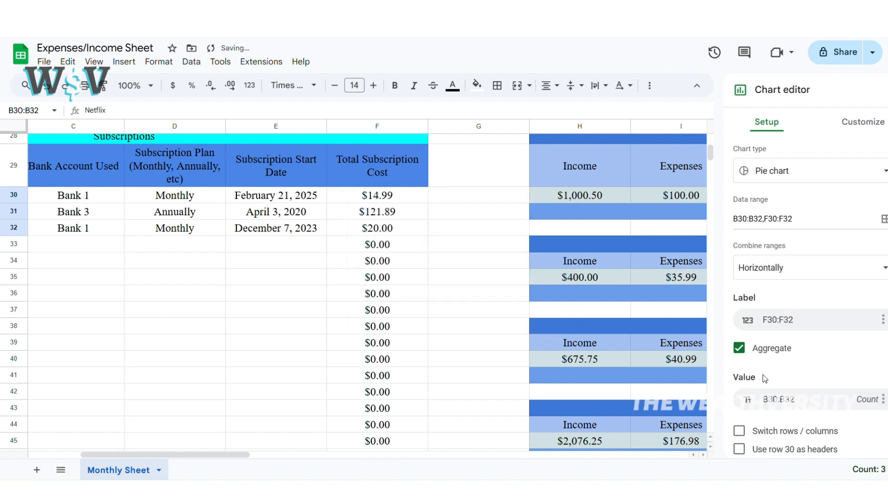
scroll(765, 379, down, 1)
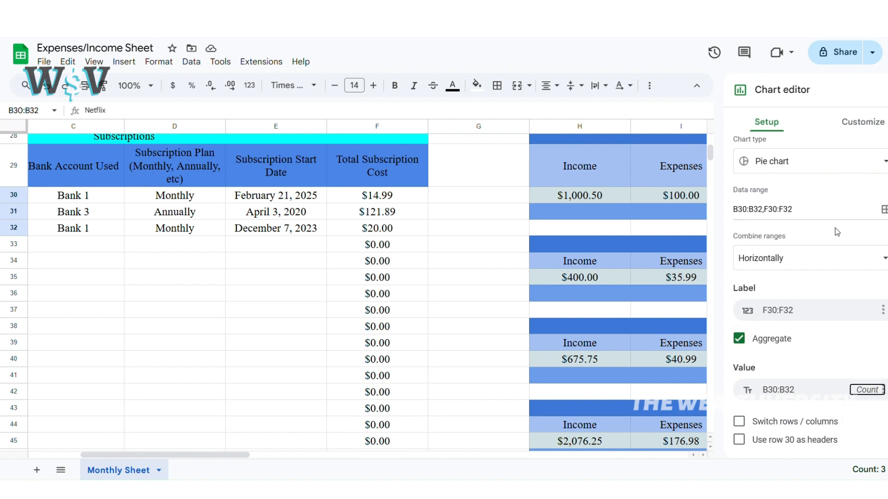
Step: Change the subscriptions chart to a Combo chart
click(827, 172)
scroll(793, 295, down, 4)
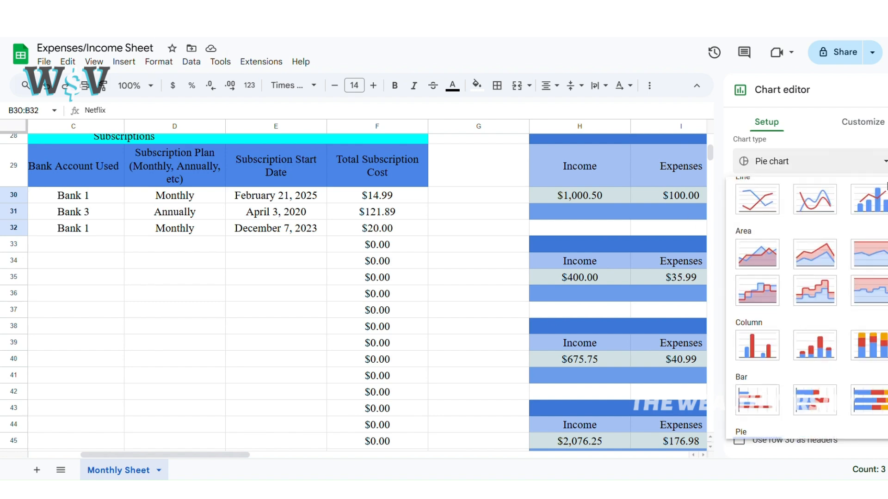
click(872, 199)
scroll(561, 330, down, 12)
scroll(561, 330, left, 4)
scroll(561, 330, right, 5)
scroll(561, 330, down, 4)
scroll(560, 330, right, 3)
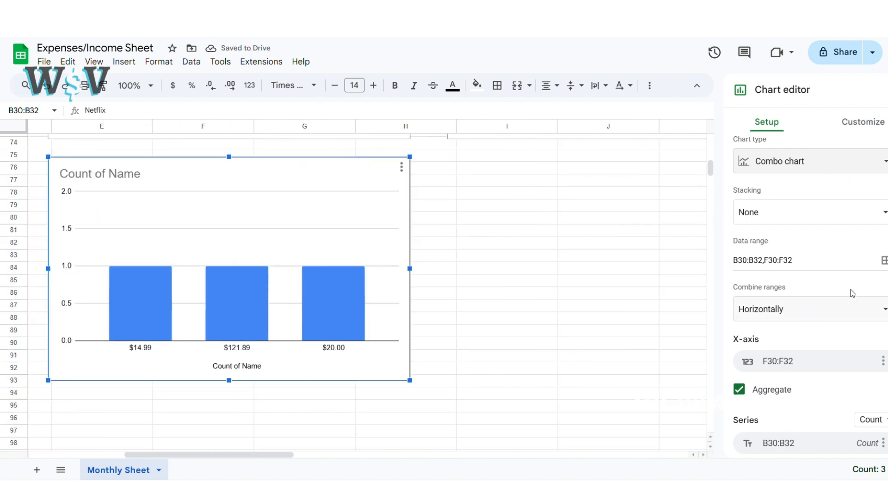
Step: Set the font of the subscriptions chart to Wide
click(858, 127)
click(760, 146)
click(852, 195)
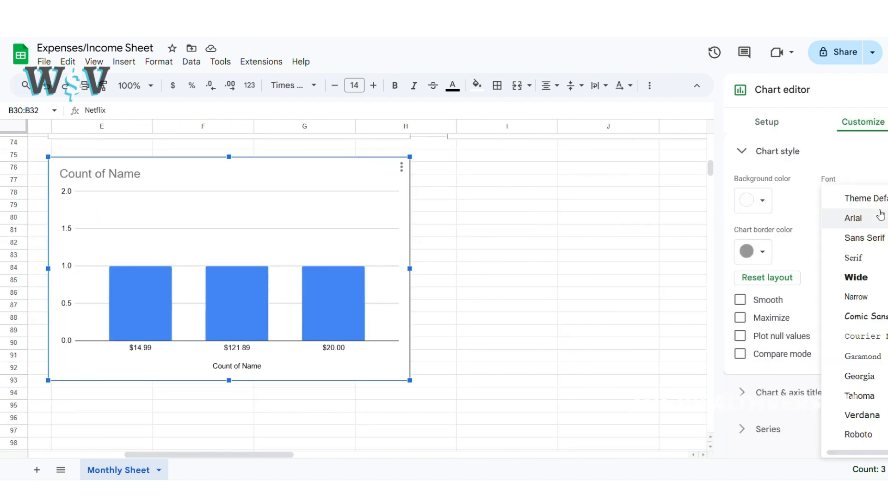
click(855, 277)
scroll(834, 264, down, 3)
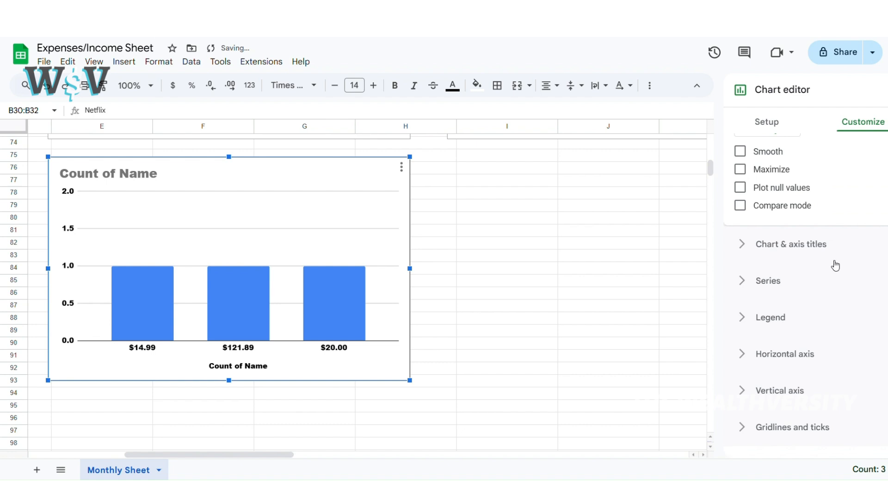
Step: Title the chart "Subscription Chart" in black Comic Sans
click(752, 245)
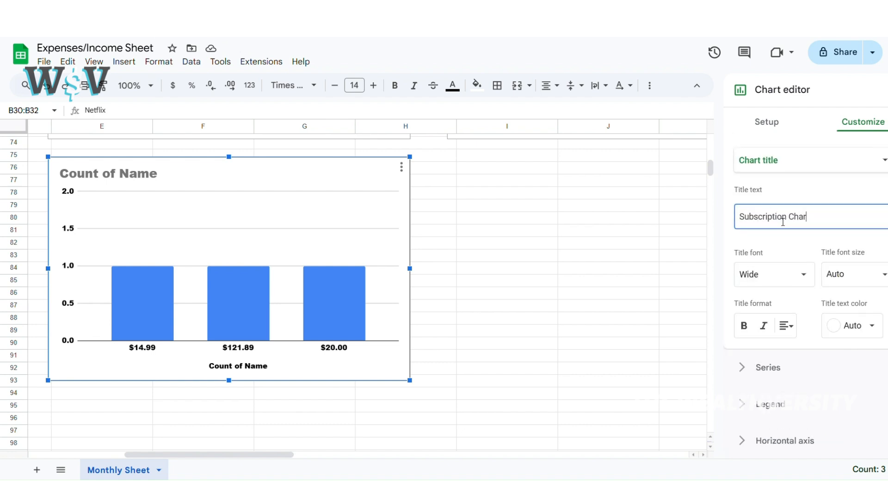
click(793, 275)
click(803, 312)
click(865, 276)
click(852, 326)
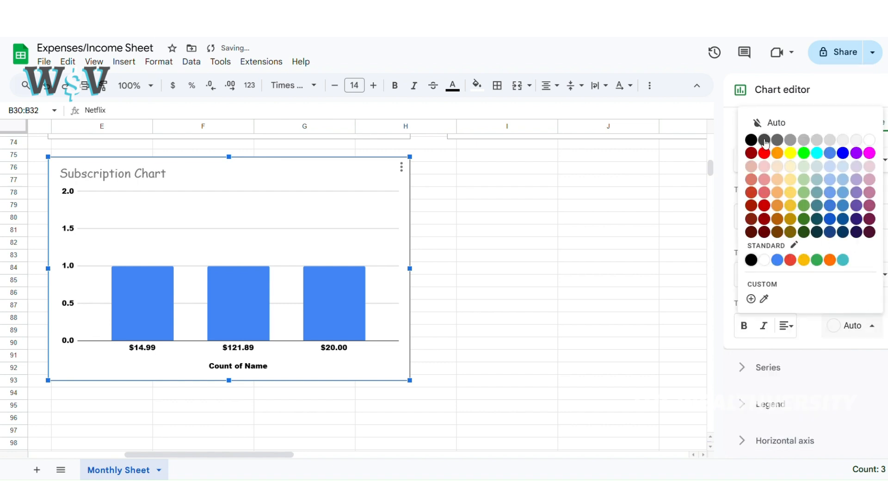
click(750, 140)
Step: Set the fill color of the subscription chart's columns to light blue
click(752, 282)
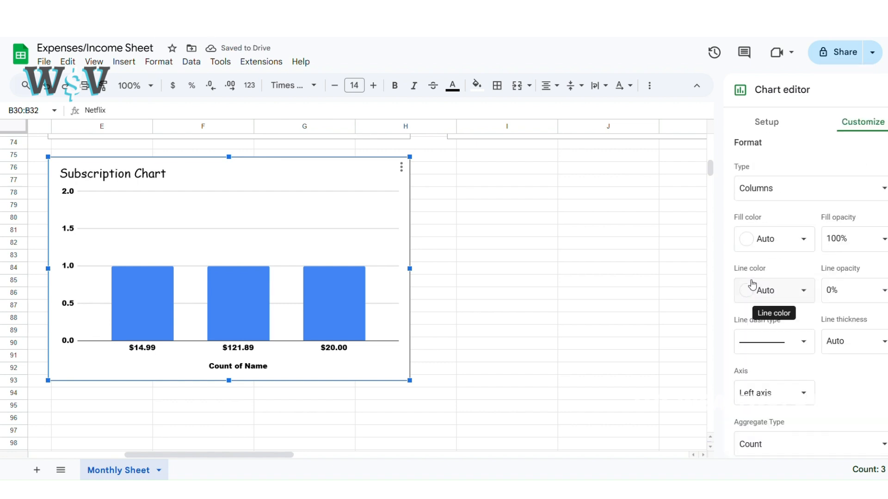
click(803, 239)
click(840, 337)
scroll(787, 265, down, 3)
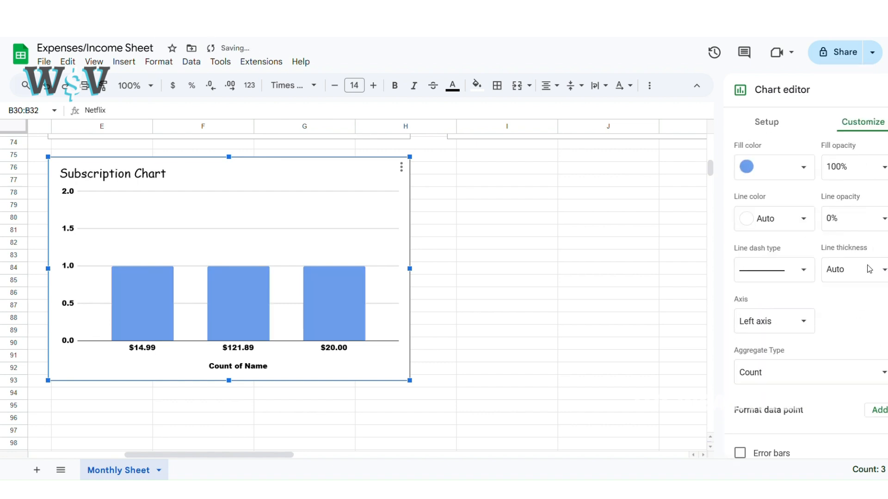
click(763, 234)
click(774, 255)
Step: Format the numbers on the subscription chart's vertical axis as Currency
scroll(821, 323, down, 3)
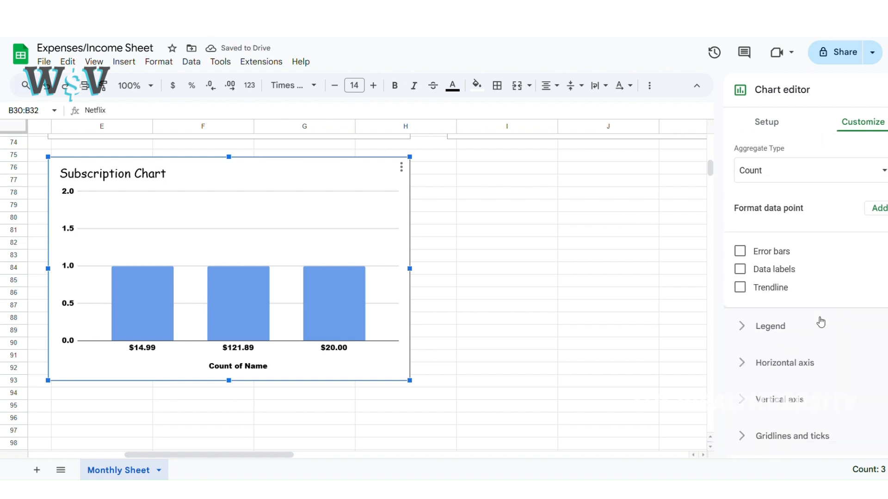
scroll(746, 296, down, 1)
click(746, 399)
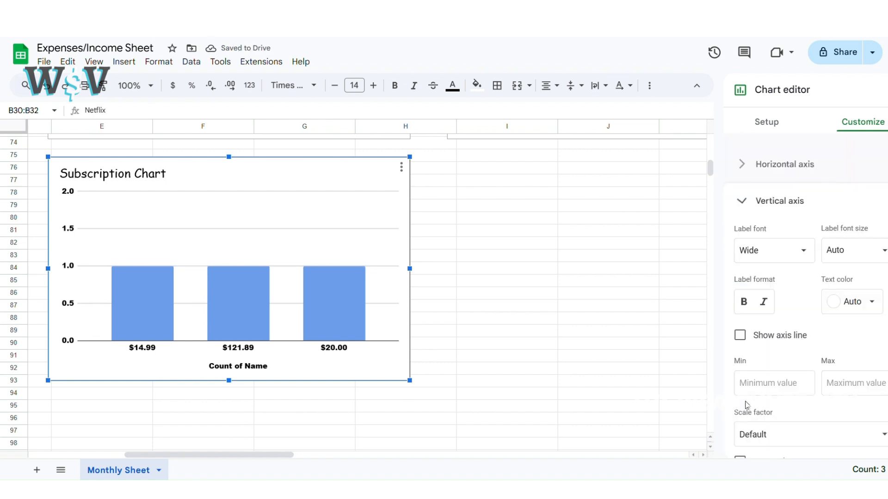
scroll(827, 284, down, 3)
click(843, 323)
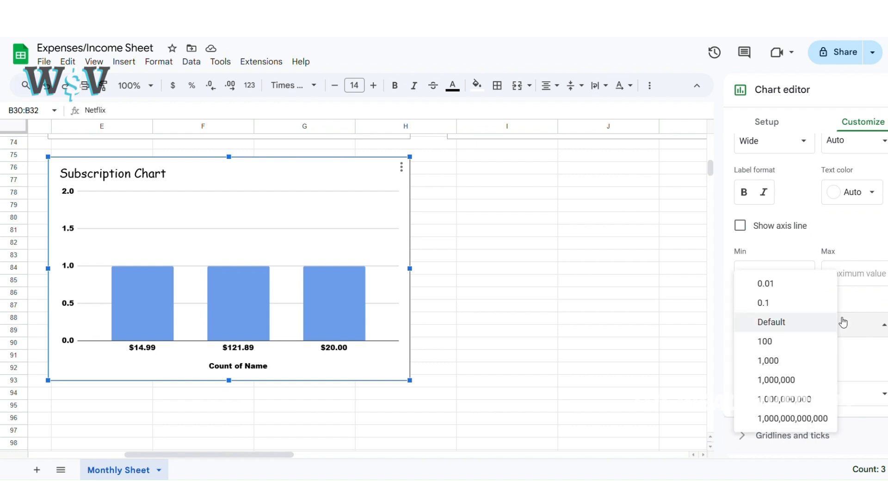
click(874, 349)
click(765, 353)
click(813, 393)
click(799, 368)
click(767, 353)
Step: Set the maximum of the subscription chart's vertical axis to 125
scroll(786, 324, up, 1)
click(853, 291)
scroll(418, 279, up, 7)
text(125)
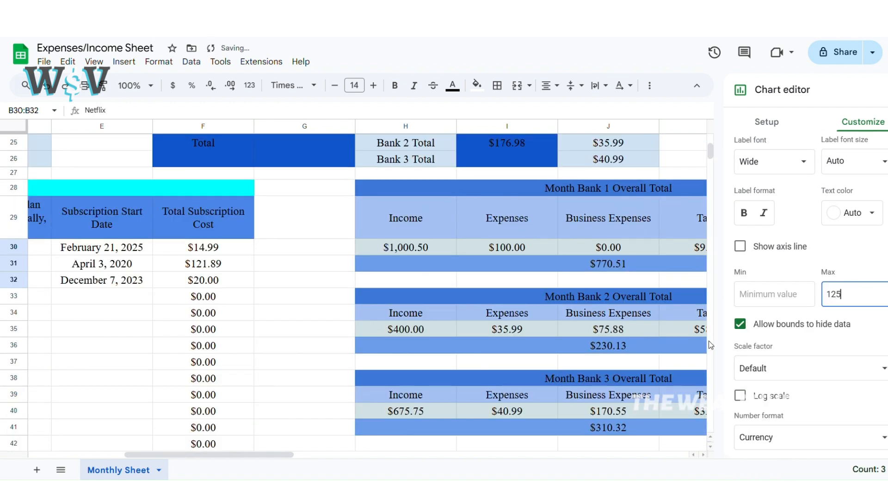
key(Tab)
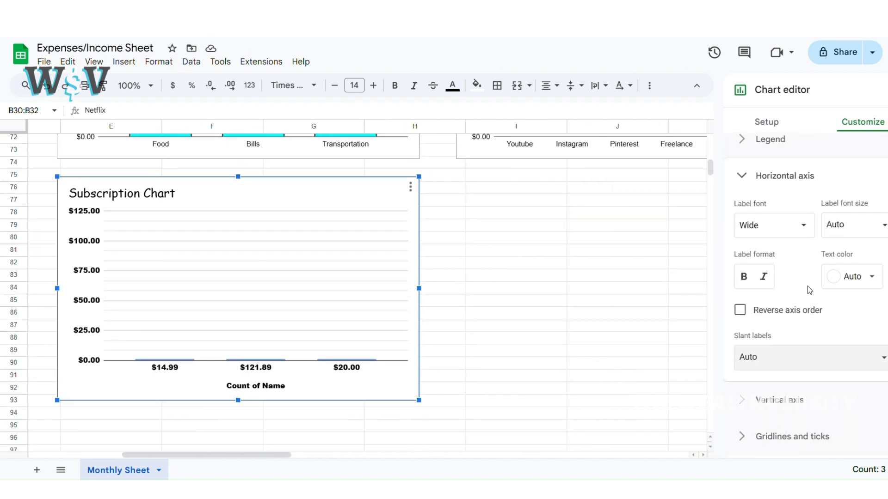
Step: Use the names in B30:B32 as the subscription chart's x-axis and the sum of F30:F32 as its series
click(810, 311)
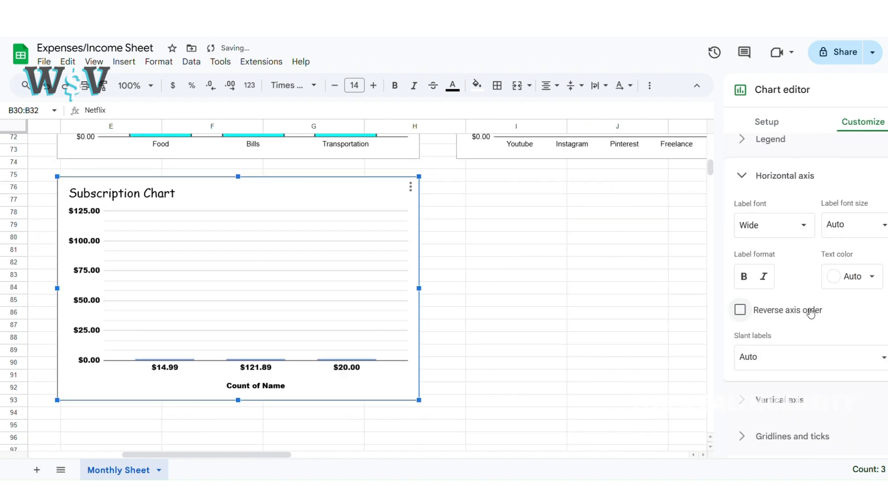
click(810, 311)
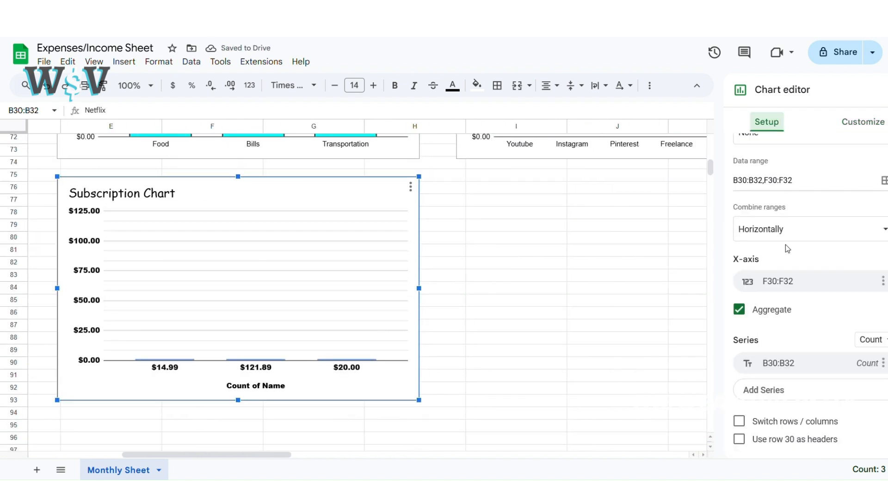
click(781, 281)
click(782, 333)
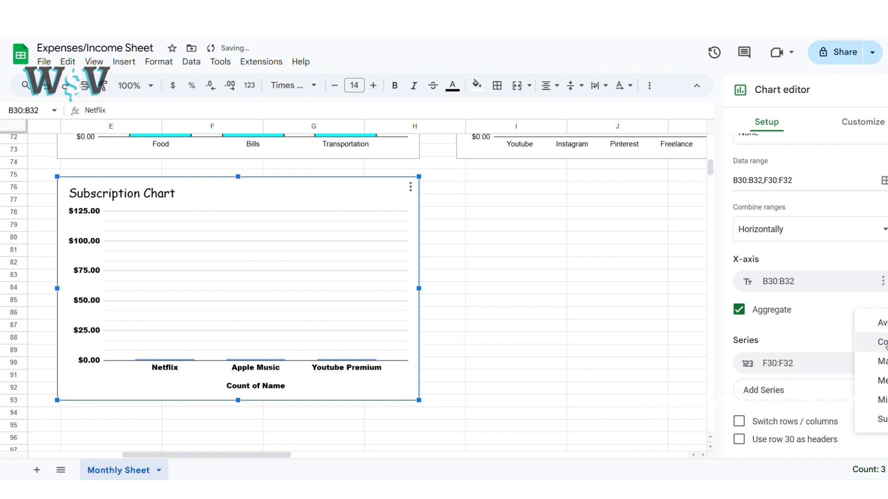
click(881, 419)
scroll(277, 342, left, 5)
click(466, 371)
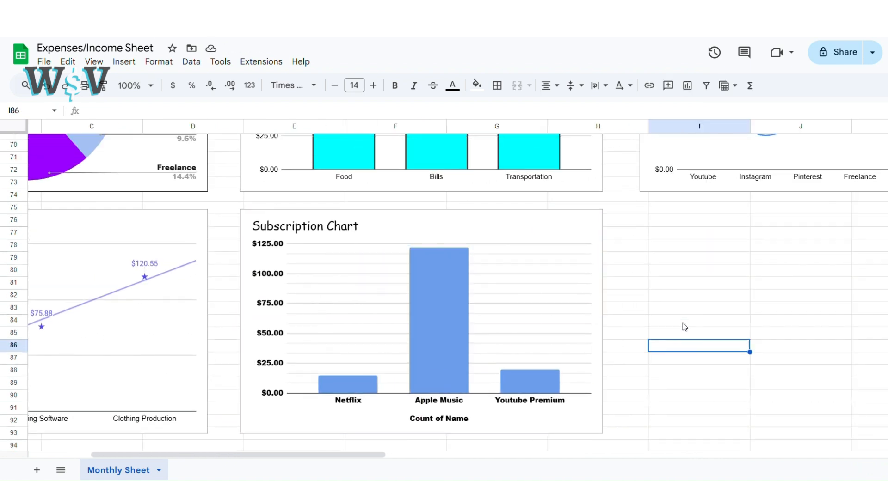
Step: Change the subscription chart's horizontal axis title to "Subscription"
double_click(462, 418)
text(Subscription)
click(416, 439)
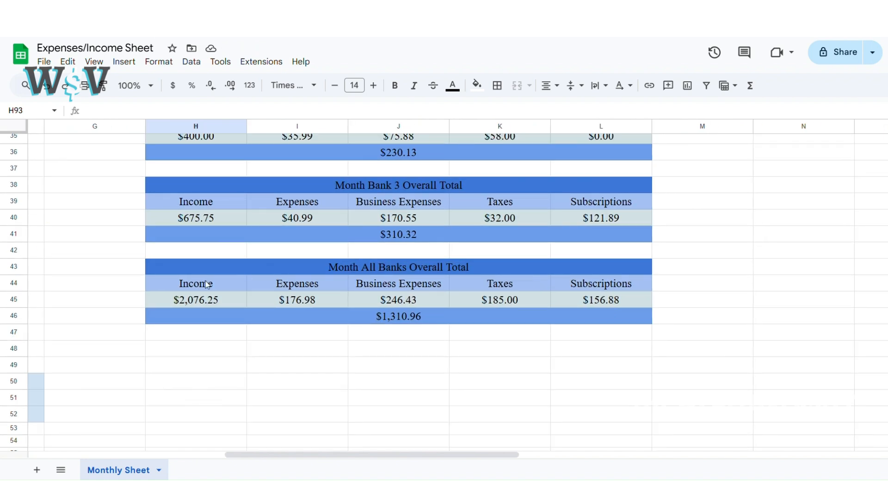
drag(207, 284, 613, 303)
click(134, 68)
click(174, 194)
scroll(450, 181, down, 3)
drag(365, 222, 410, 456)
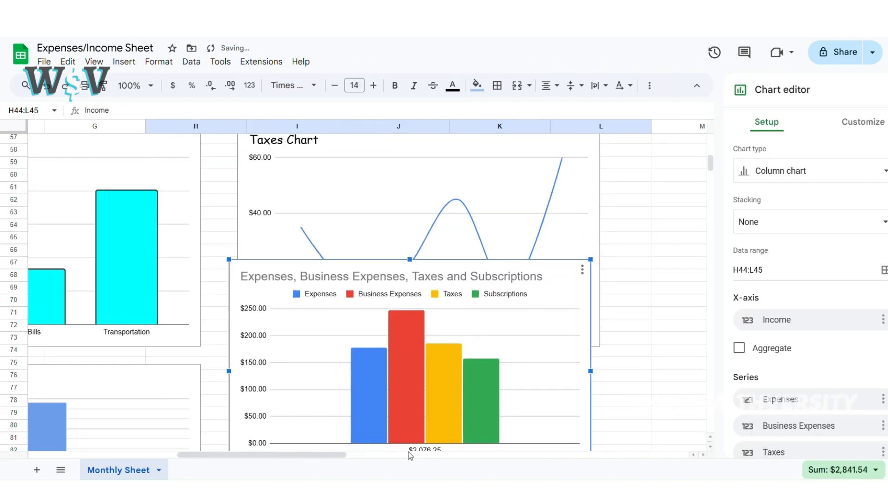
scroll(407, 342, up, 7)
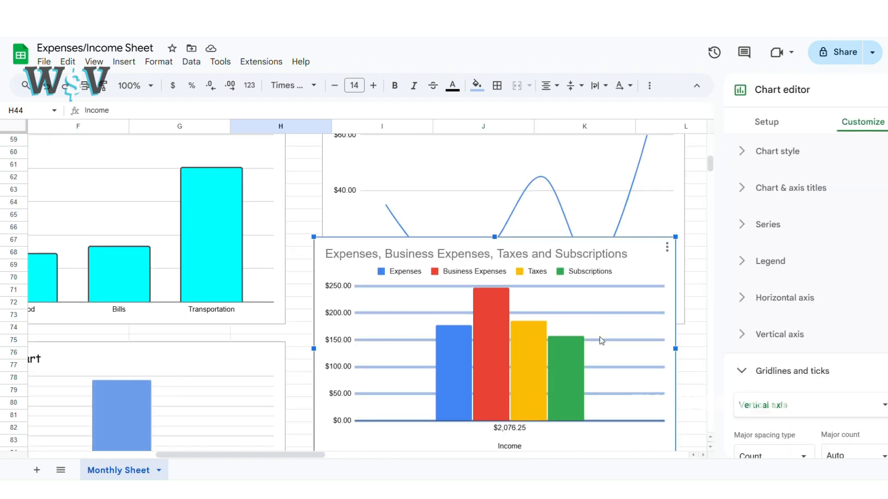
key(Delete)
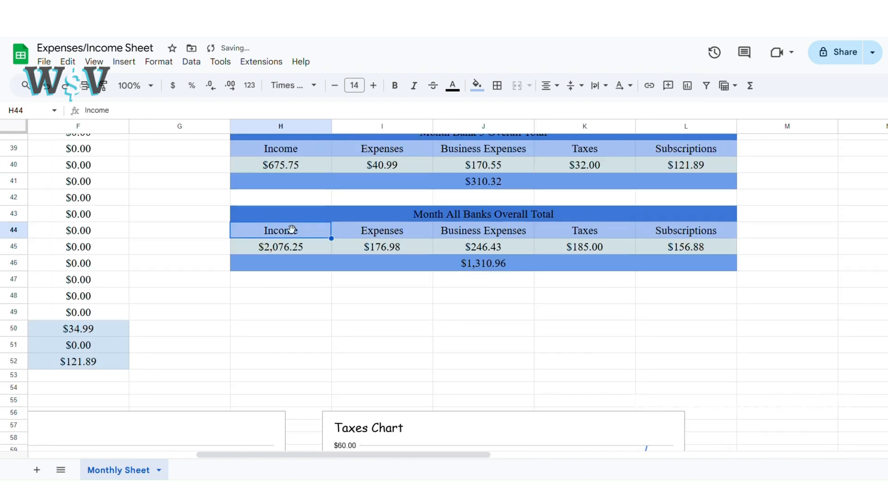
Step: Insert a chart from the Month All Banks Overall Total table, using the range H43:L45
drag(323, 231, 712, 250)
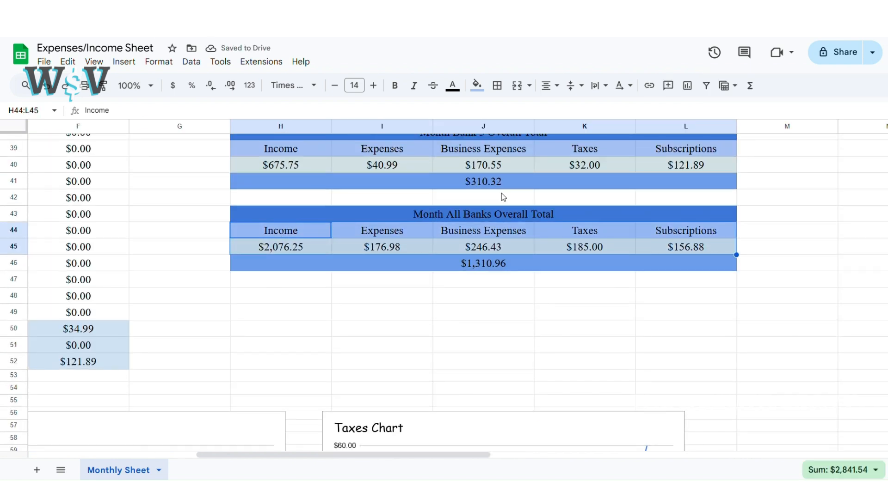
click(277, 197)
drag(271, 218, 735, 253)
click(124, 61)
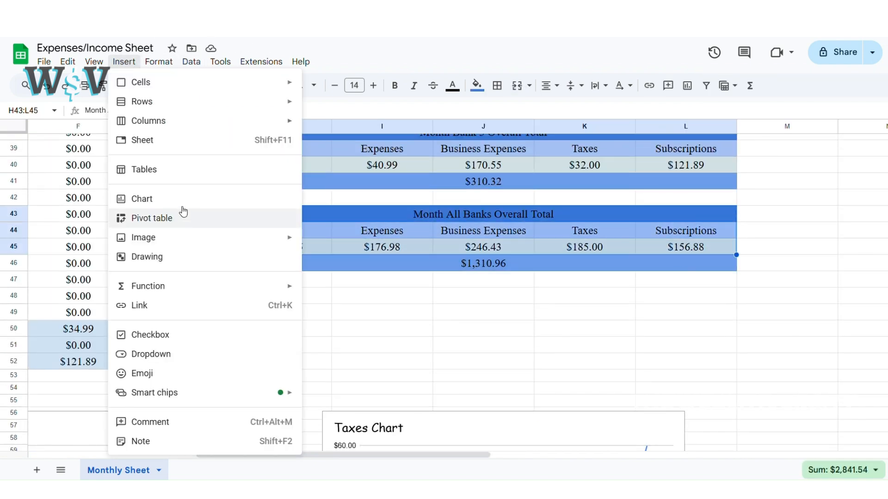
click(141, 199)
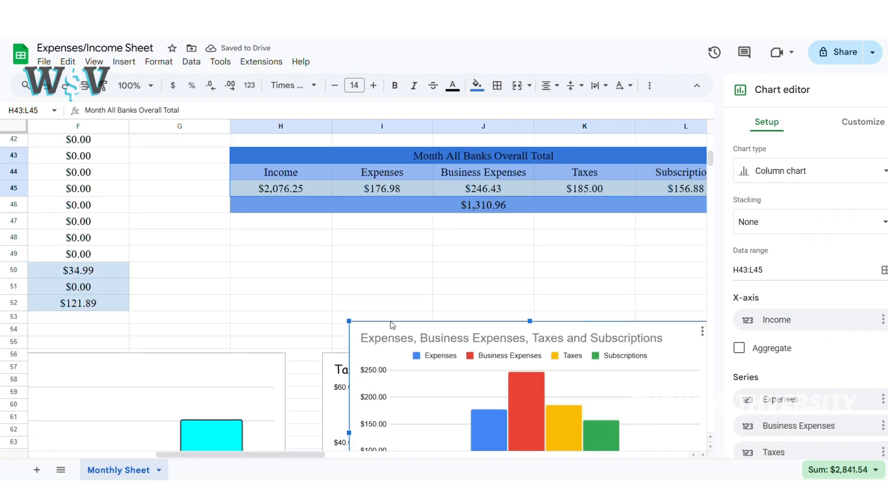
Step: Move the all-banks totals chart below the Taxes Chart, beside the Subscription Chart
click(768, 276)
scroll(500, 287, down, 3)
click(518, 299)
scroll(481, 396, up, 2)
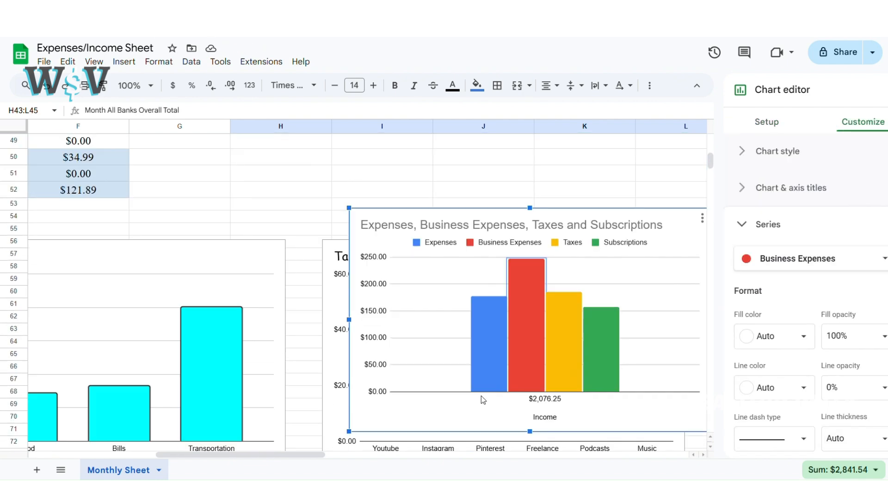
scroll(481, 401, down, 4)
scroll(481, 401, right, 1)
scroll(412, 370, down, 3)
drag(431, 325, 416, 378)
scroll(783, 218, up, 2)
Step: Try the Doughnut chart type on the all-banks totals chart and return it to a Column chart
click(756, 153)
click(781, 127)
click(813, 179)
scroll(815, 277, down, 5)
click(830, 257)
click(824, 268)
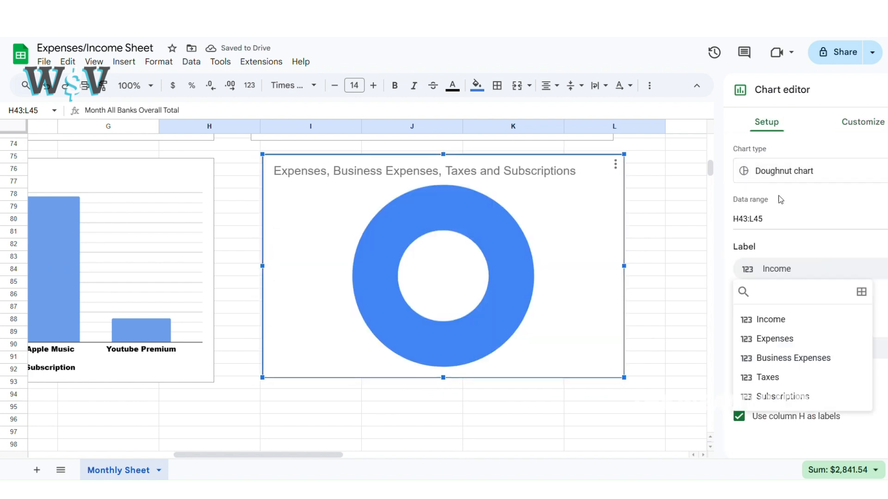
click(812, 171)
click(773, 235)
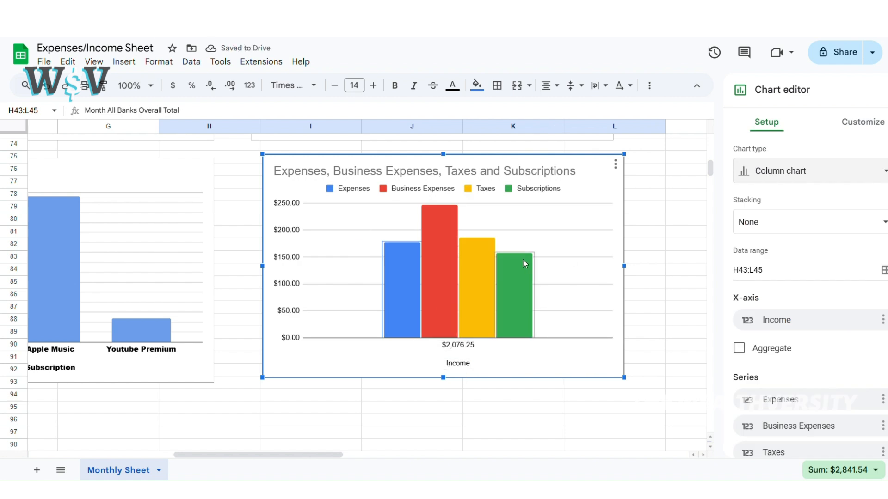
Step: Try the Scatter chart and other chart types on the all-banks totals chart, ending with the Column chart
click(840, 176)
click(813, 317)
click(812, 171)
scroll(814, 300, down, 6)
click(765, 365)
click(813, 171)
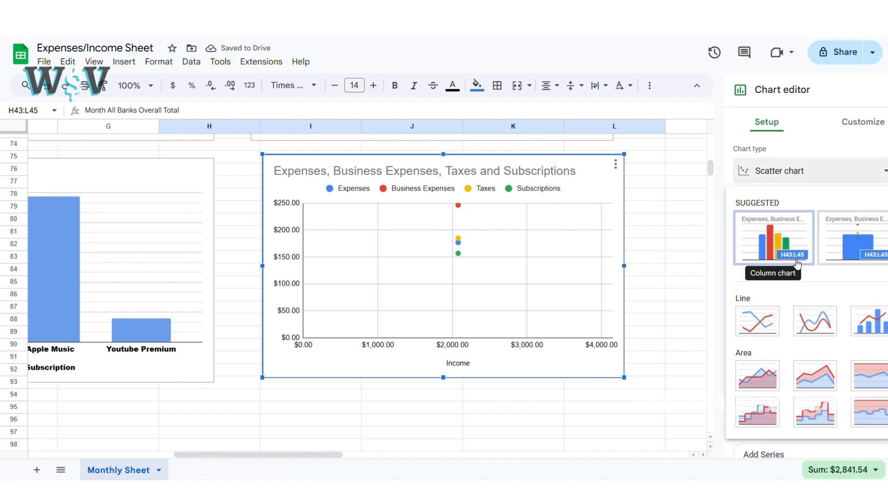
click(858, 238)
click(812, 172)
click(780, 243)
click(479, 283)
click(515, 286)
click(401, 294)
click(440, 282)
click(660, 165)
scroll(659, 165, up, 2)
scroll(659, 165, left, 5)
Step: Fill the Business Expenses column of the all-banks totals chart with cornflower blue
double_click(608, 353)
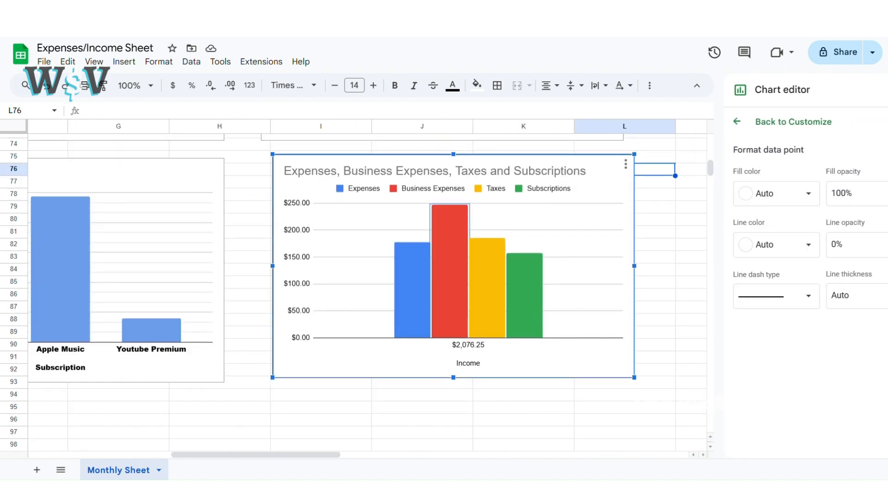
click(738, 121)
click(817, 276)
click(771, 286)
click(825, 119)
Step: Set the fill color of the Business Expenses series to a very pale blue
double_click(416, 294)
click(739, 124)
click(782, 294)
click(775, 298)
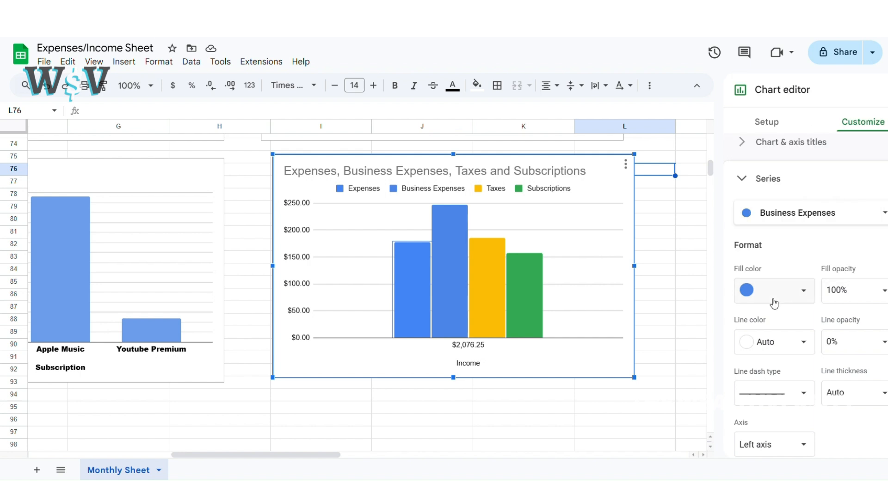
click(774, 297)
click(838, 132)
Step: Set the fill color of the Taxes series in the all-banks totals chart to light blue
double_click(487, 293)
click(739, 122)
click(796, 212)
click(781, 231)
click(786, 292)
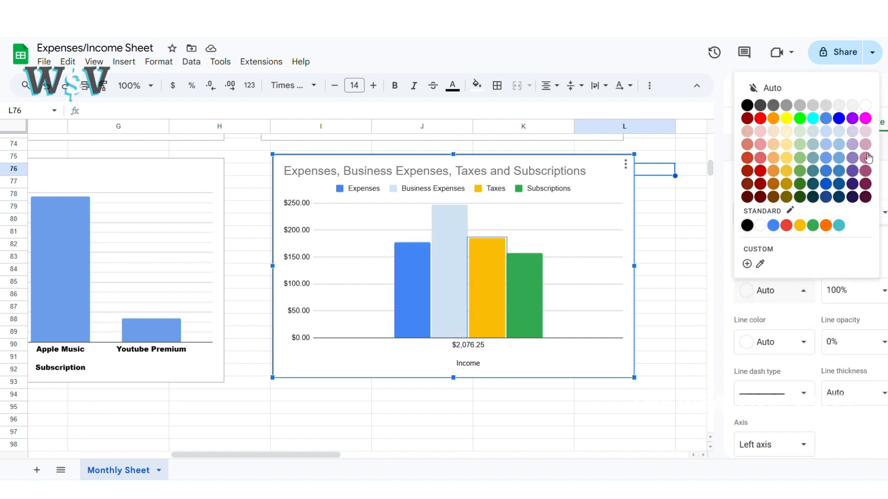
click(846, 148)
Step: Set the fill color of the Subscriptions series in the all-banks totals chart to medium blue
click(796, 212)
click(828, 230)
click(786, 292)
click(838, 158)
click(645, 300)
Step: Title the all-banks totals chart "Total Income" in black Comic Sans and close its editor
double_click(645, 305)
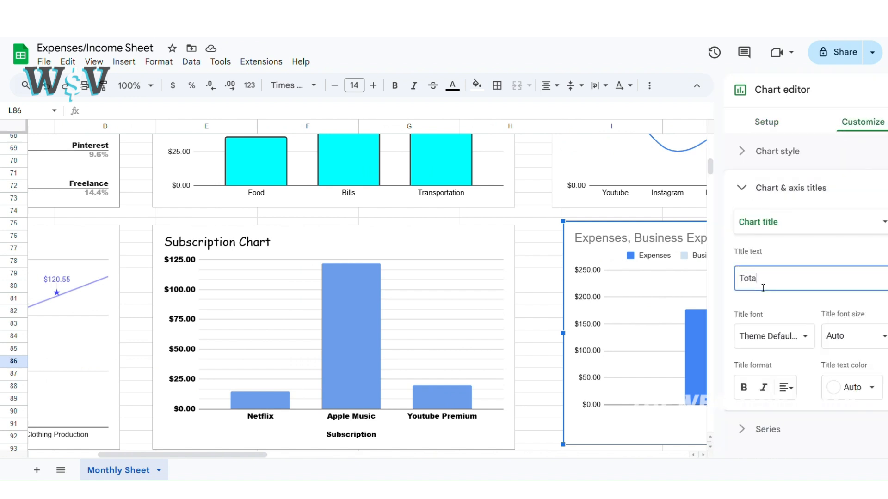
click(775, 337)
click(781, 451)
click(852, 388)
click(751, 201)
click(886, 90)
Step: Review the layout and formatting of all the charts on the monthly sheet
scroll(455, 291, down, 4)
scroll(456, 291, left, 6)
scroll(455, 291, up, 12)
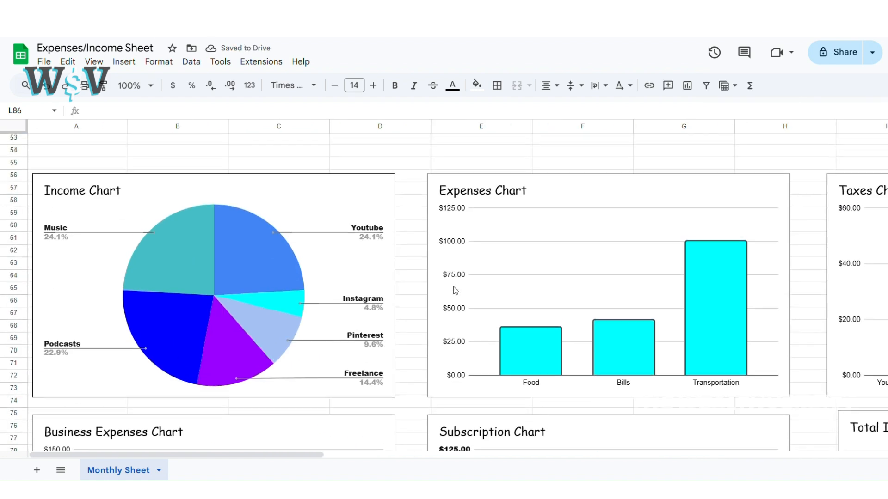
scroll(455, 291, down, 7)
scroll(455, 290, right, 7)
scroll(456, 291, up, 12)
scroll(455, 291, right, 2)
scroll(455, 291, left, 6)
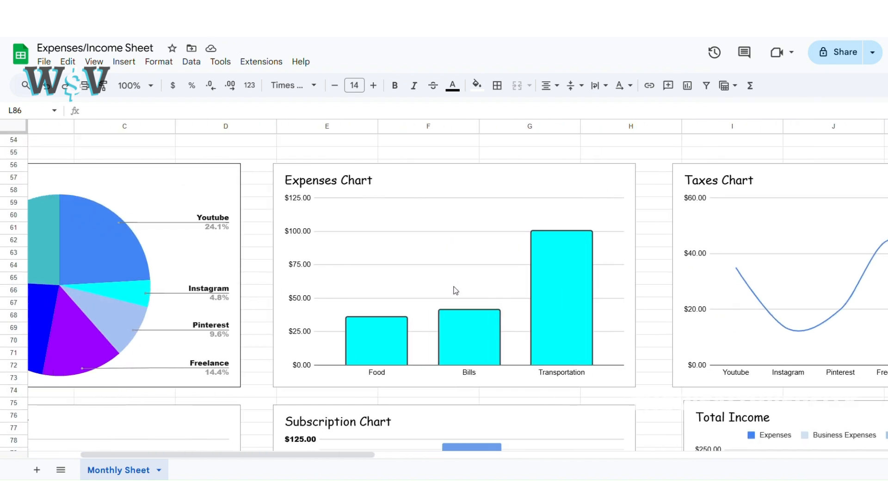
Step: Review the income, expense and subscription tables and the bank overall totals above the charts on the monthly sheet
scroll(456, 290, up, 10)
scroll(456, 291, right, 6)
scroll(453, 290, down, 3)
scroll(454, 290, right, 2)
scroll(454, 289, down, 6)
scroll(454, 290, left, 4)
scroll(453, 290, up, 1)
scroll(453, 290, right, 3)
scroll(454, 289, up, 7)
scroll(454, 290, left, 5)
scroll(454, 290, down, 9)
scroll(453, 290, right, 3)
scroll(453, 290, up, 2)
scroll(454, 290, right, 1)
scroll(455, 290, down, 1)
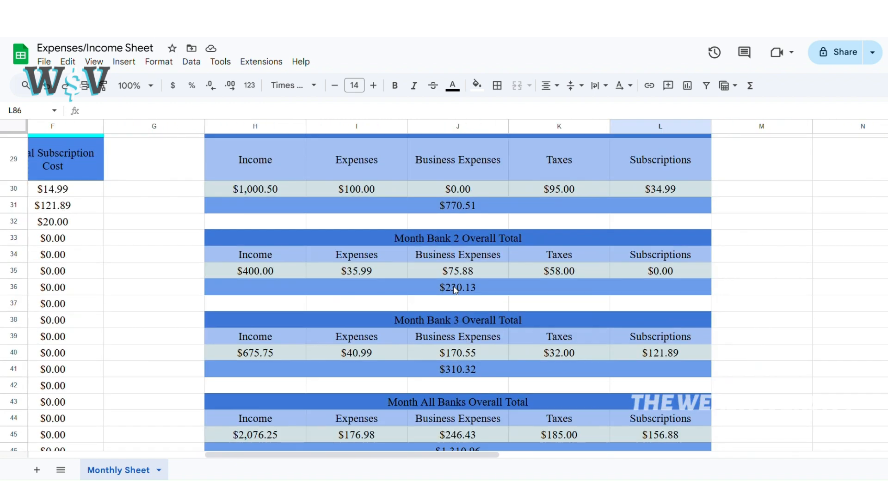